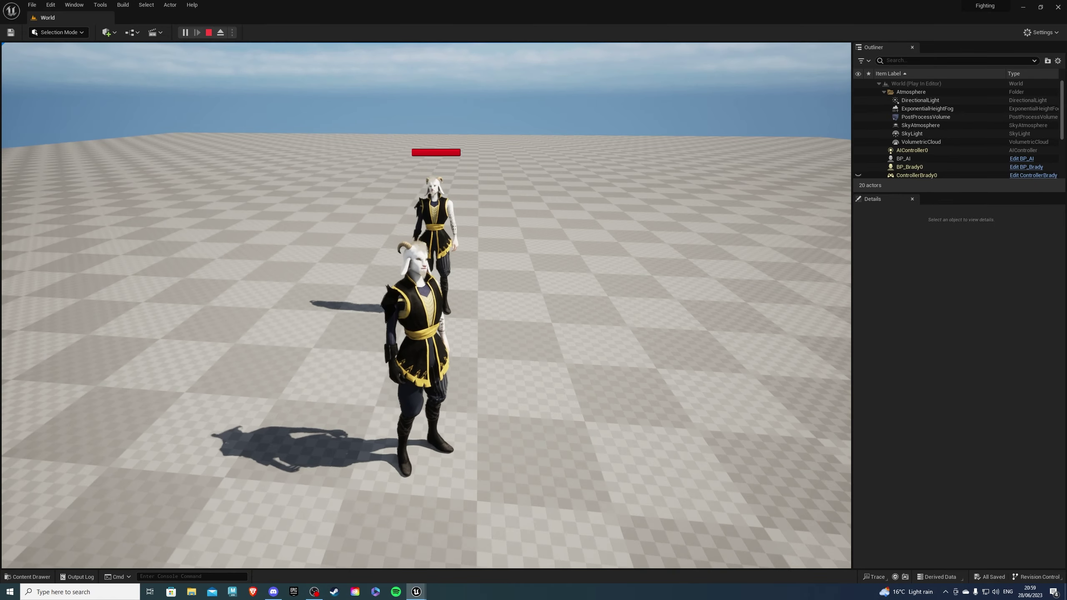
# - Walk up and attack the AI opponent until it is destroyed, then turn the player around
pyautogui.press('w')
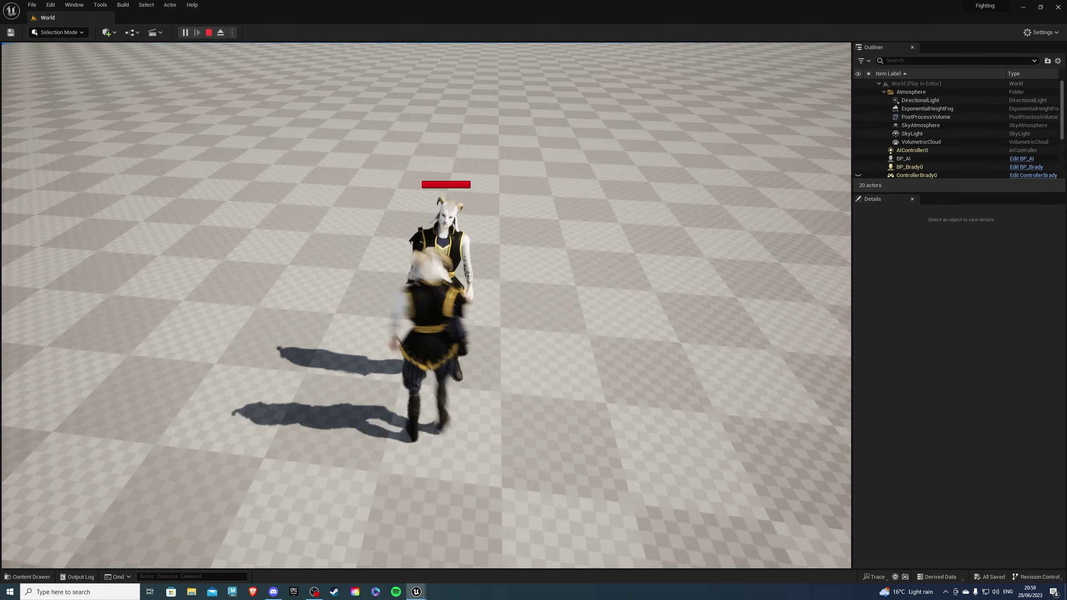
pyautogui.press('w')
pyautogui.press('w')
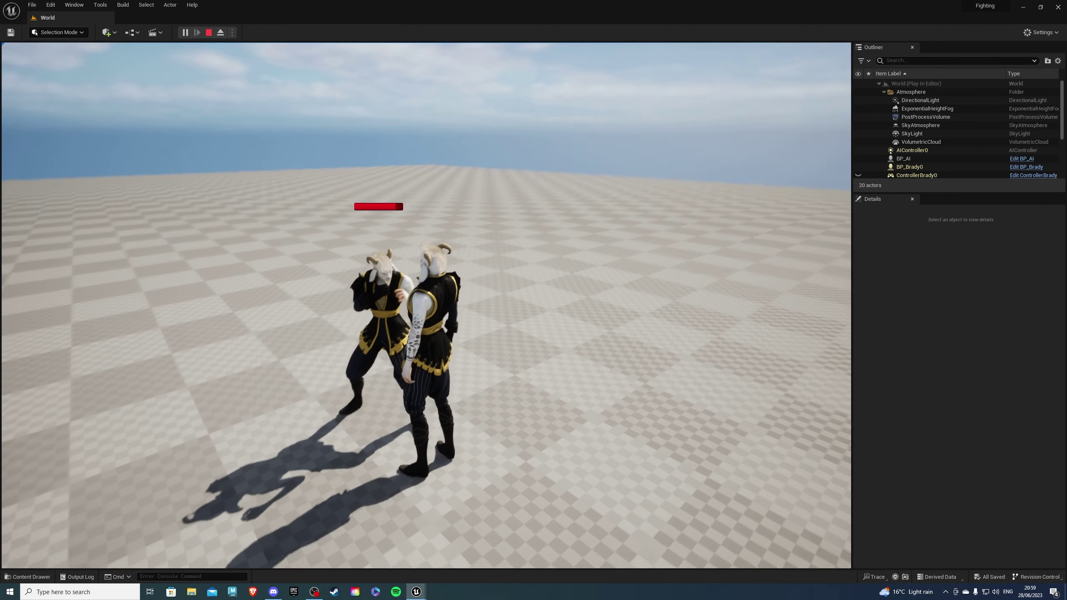
pyautogui.press('w')
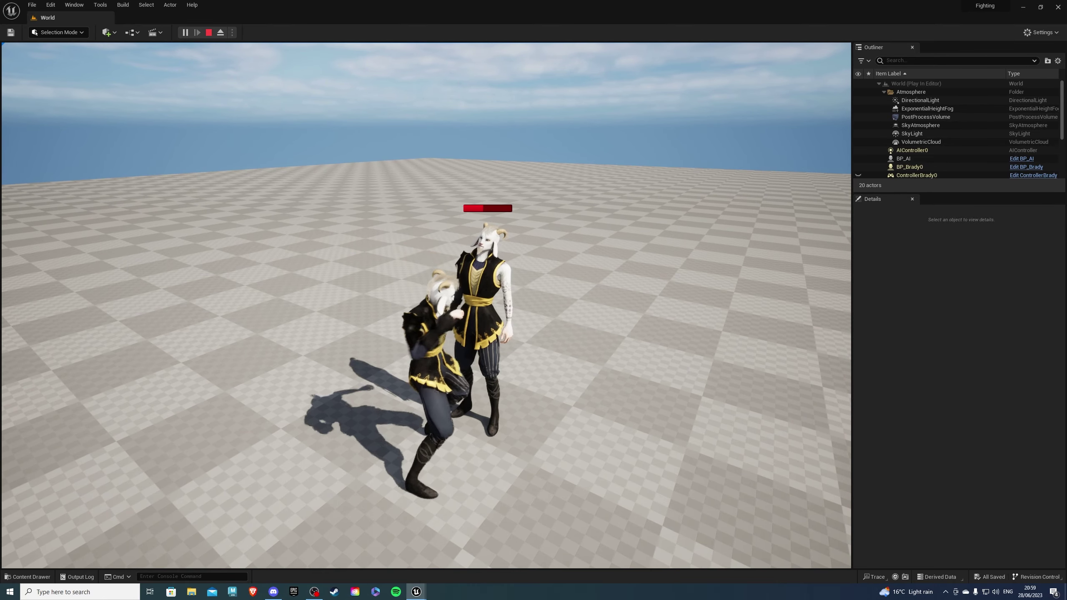
pyautogui.press('f')
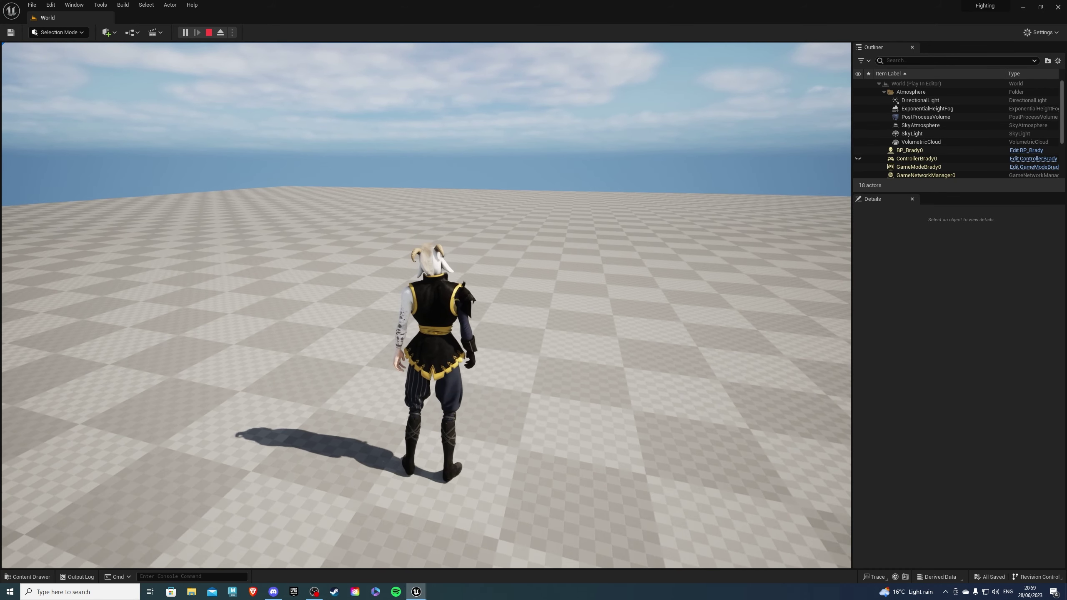
pyautogui.press('d')
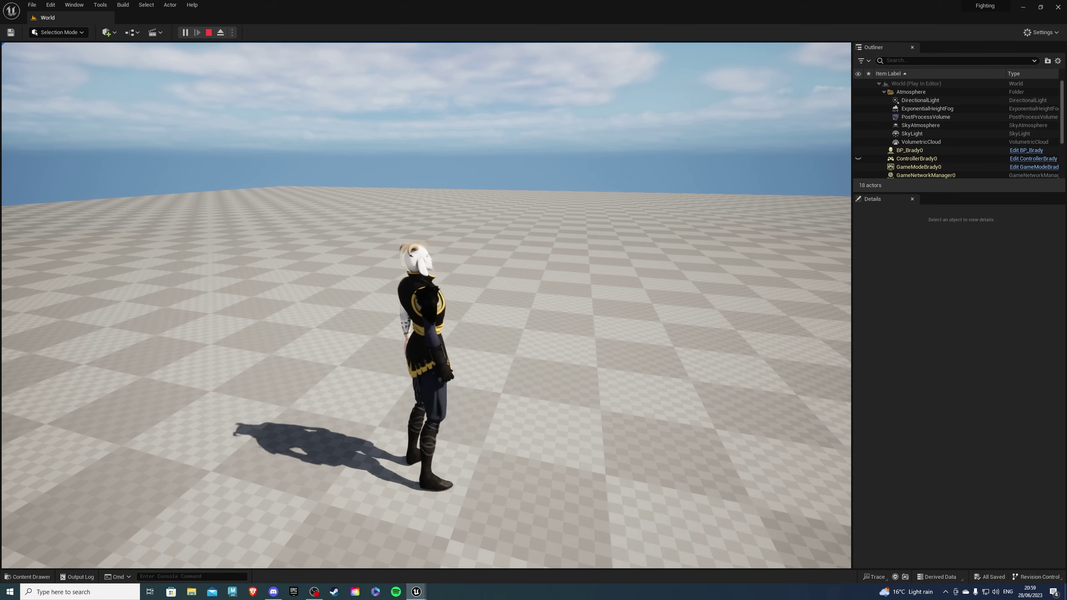
pyautogui.press('a')
pyautogui.press('s')
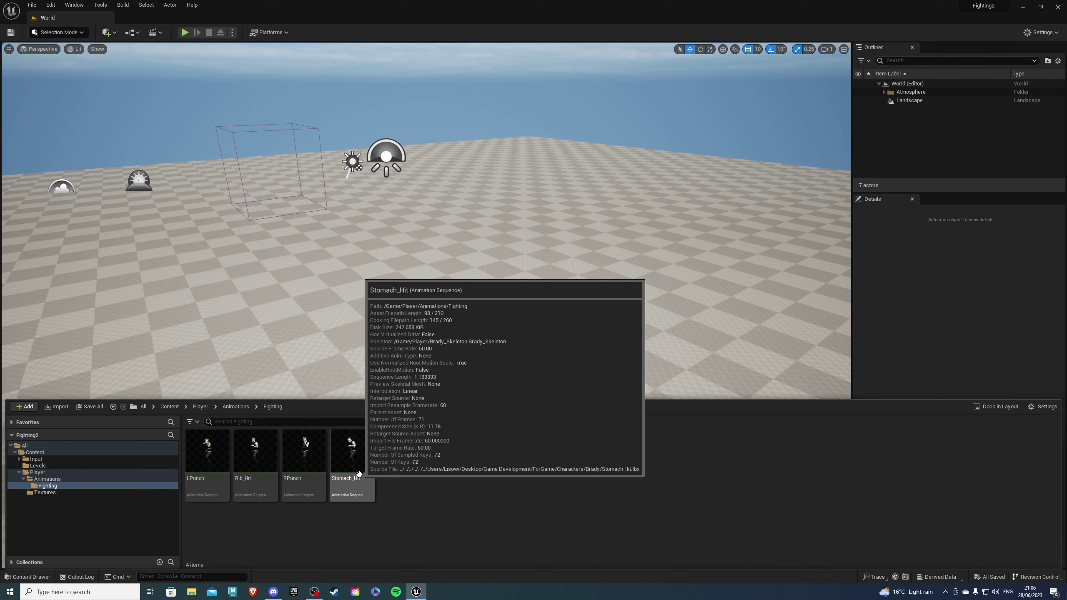
# - Create AnimMontages from the LPunch, RPunch, Rib_Hit and Stomach_Hit animations
pyautogui.click(219, 460)
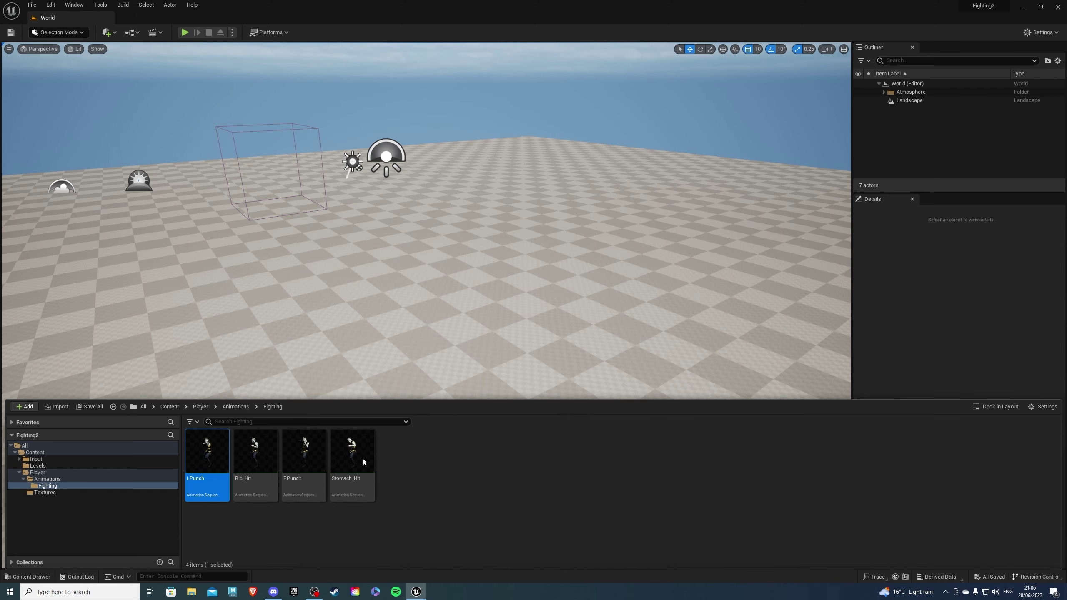
pyautogui.keyDown('shift'); pyautogui.click(352, 451); pyautogui.keyUp('shift')
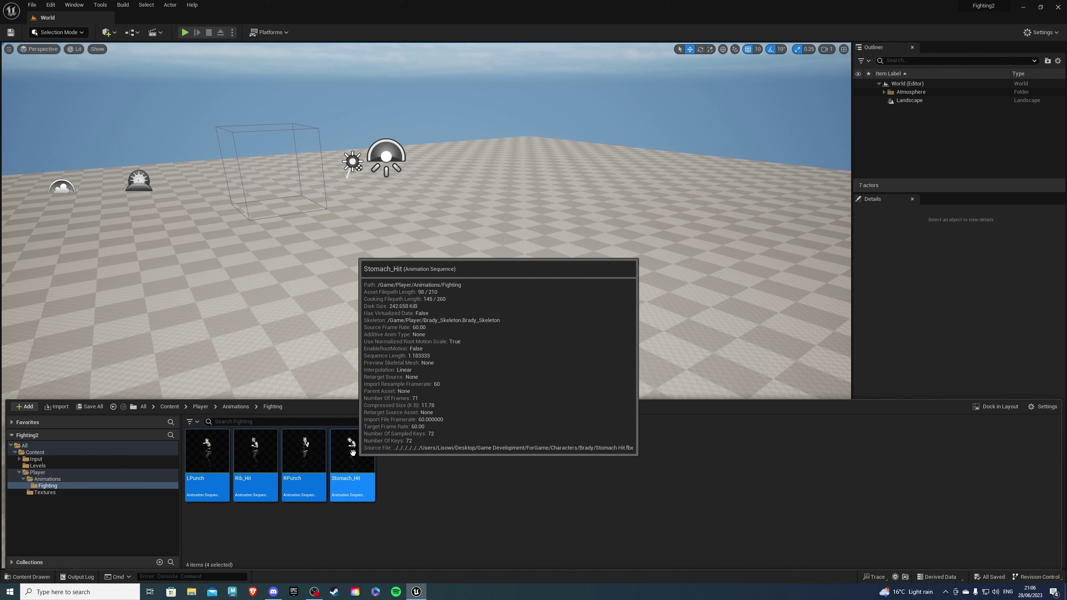
pyautogui.rightClick(353, 451)
pyautogui.moveTo(384, 230)
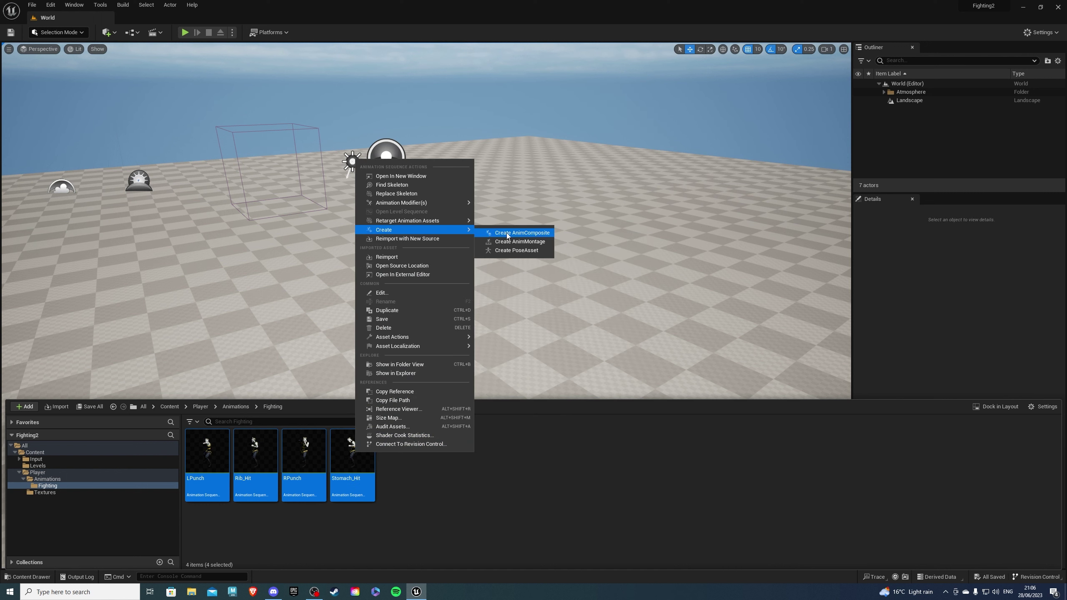
pyautogui.click(517, 242)
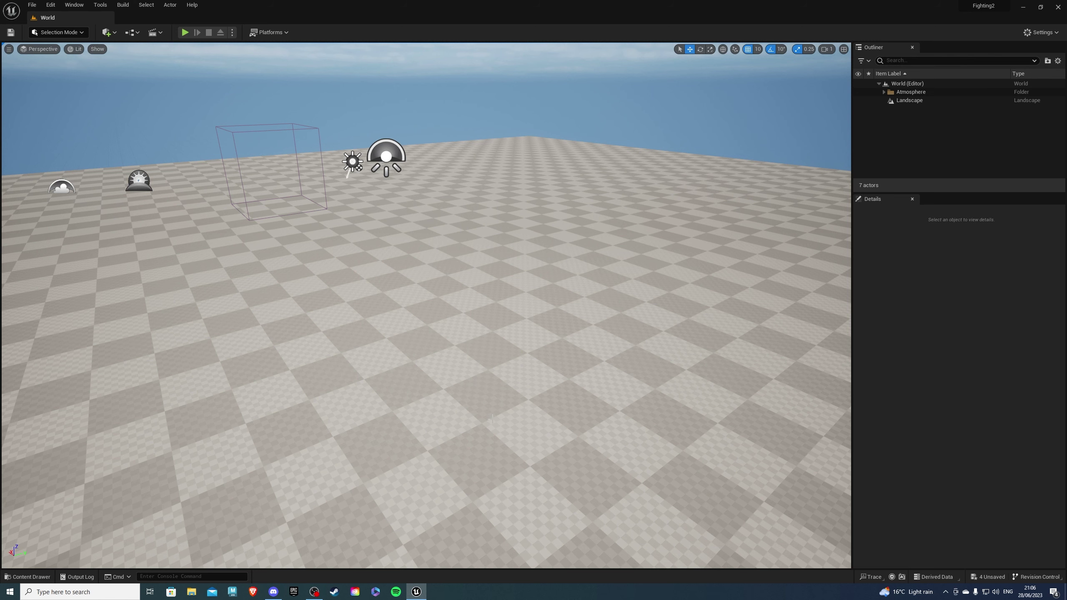
# - Save all four new montages with Ctrl+Shift+S and deselect them
pyautogui.click(46, 576)
pyautogui.click(400, 459)
pyautogui.keyDown('shift'); pyautogui.click(540, 476); pyautogui.keyUp('shift')
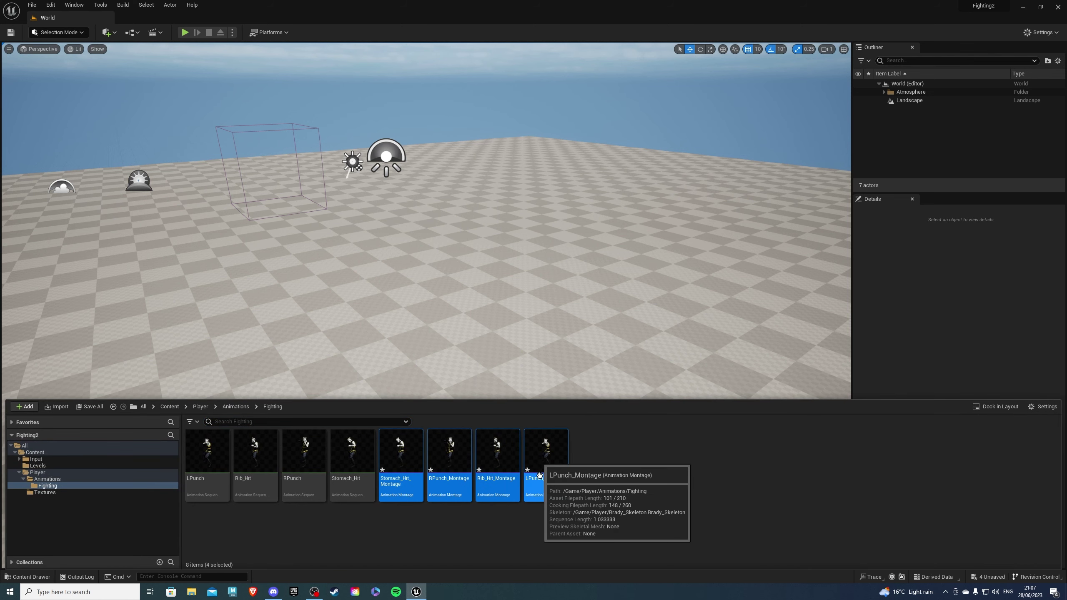
pyautogui.hotkey('ctrl', 'shift', 's')
pyautogui.click(530, 542)
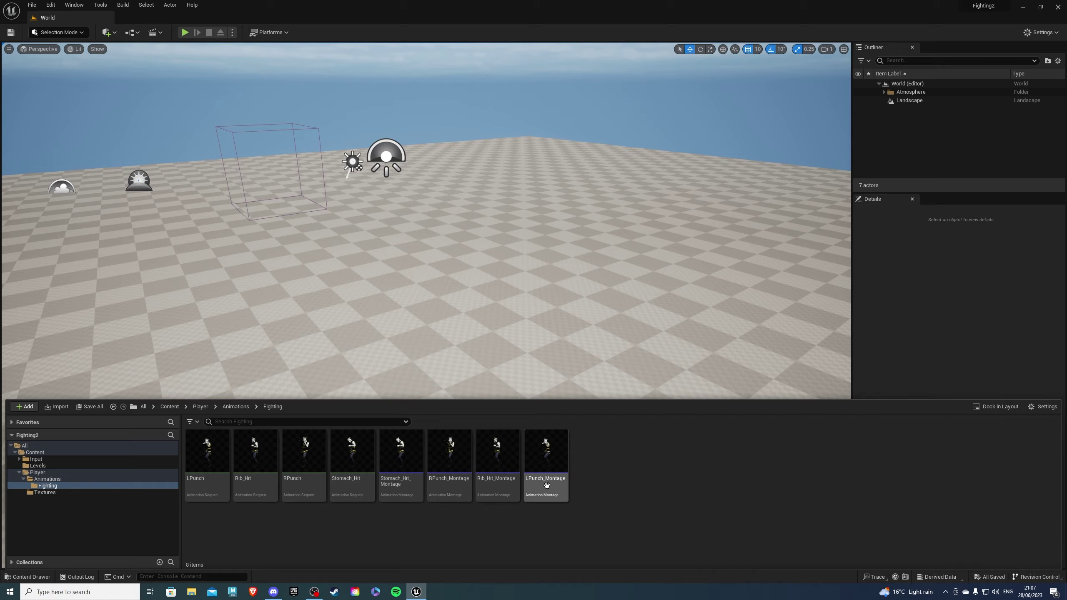
# - Add a Montage Notify to LPunch_Montage at frame 17, then close its editor
pyautogui.doubleClick(546, 471)
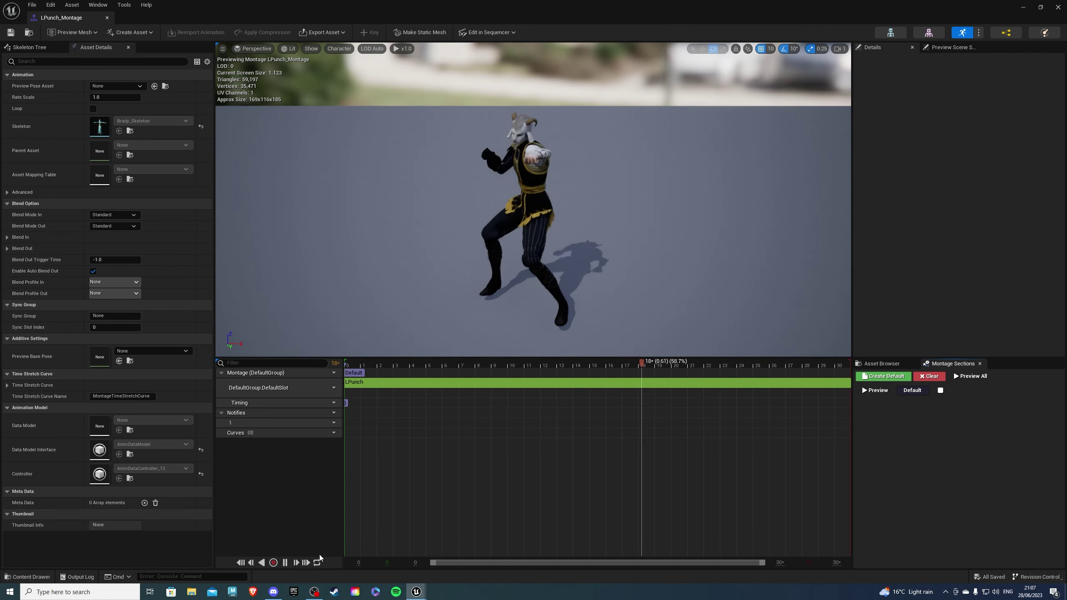
pyautogui.click(548, 365)
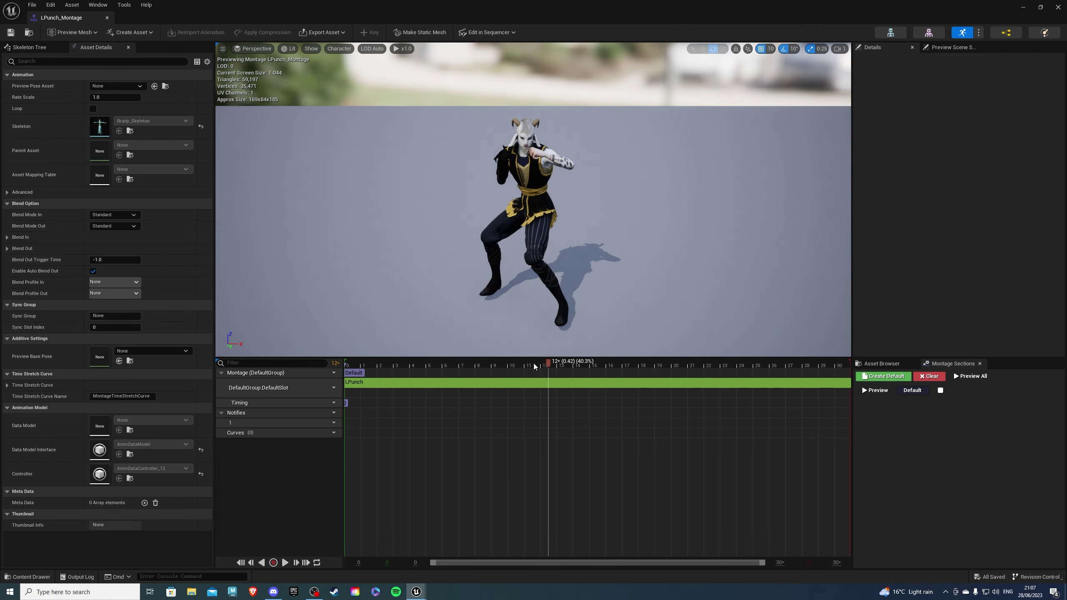
pyautogui.moveTo(533, 364); pyautogui.dragTo(624, 373)
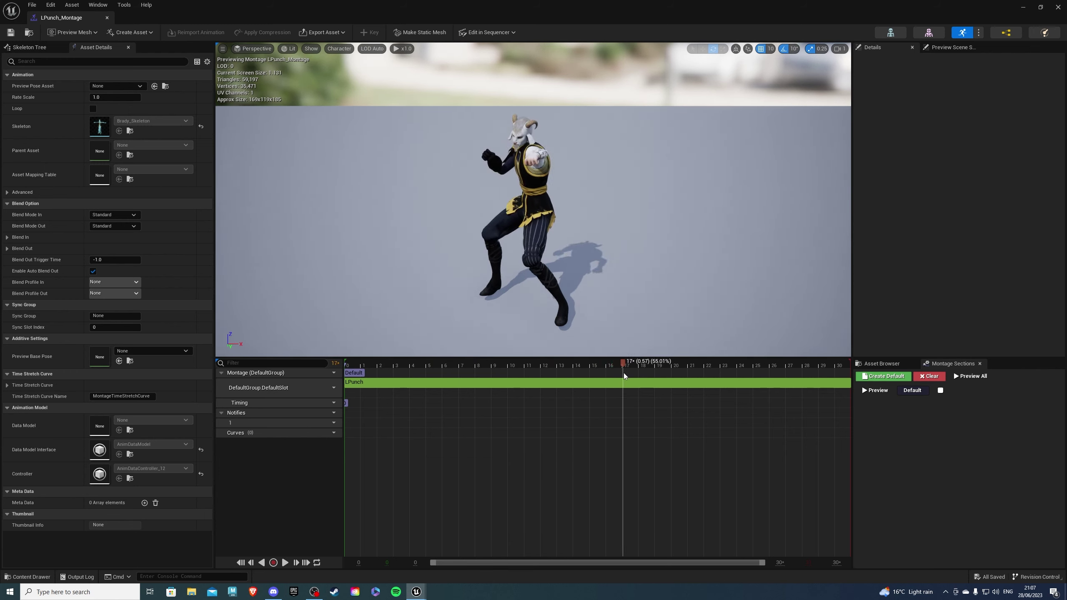
pyautogui.rightClick(622, 427)
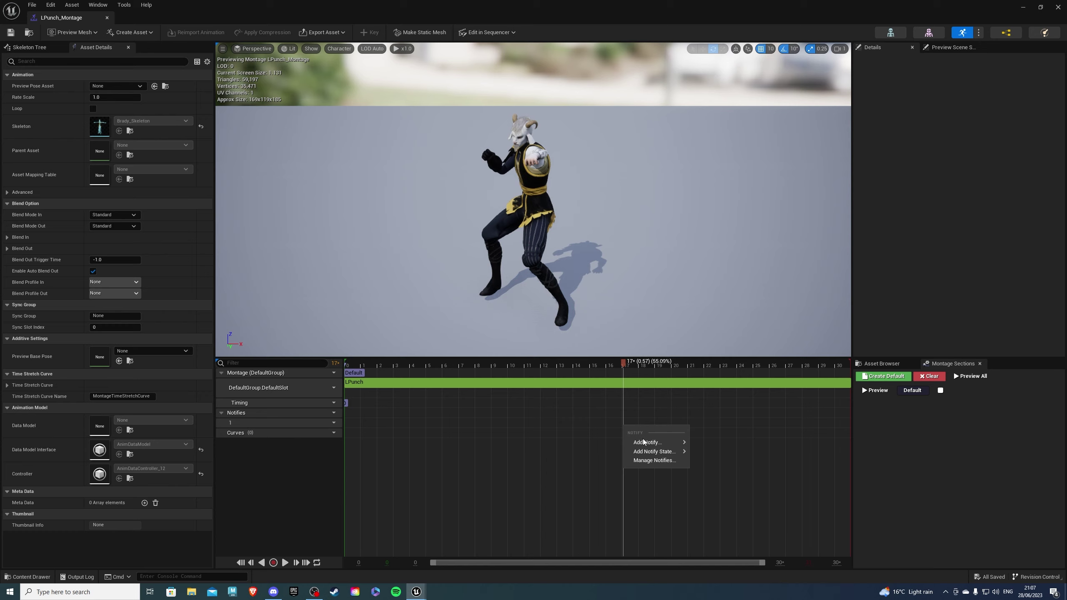
pyautogui.moveTo(652, 442)
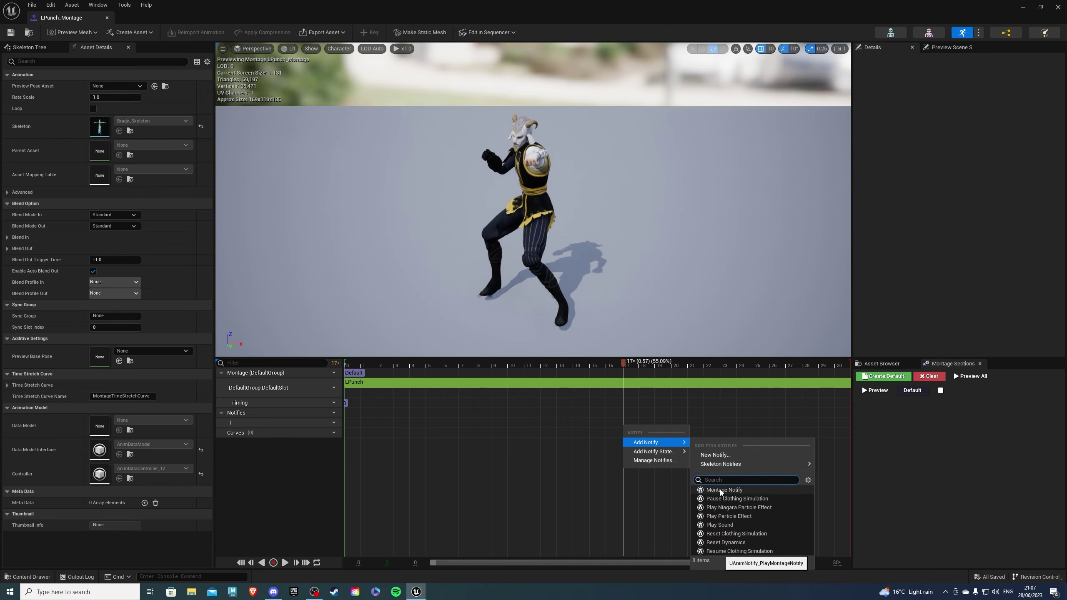
pyautogui.click(720, 489)
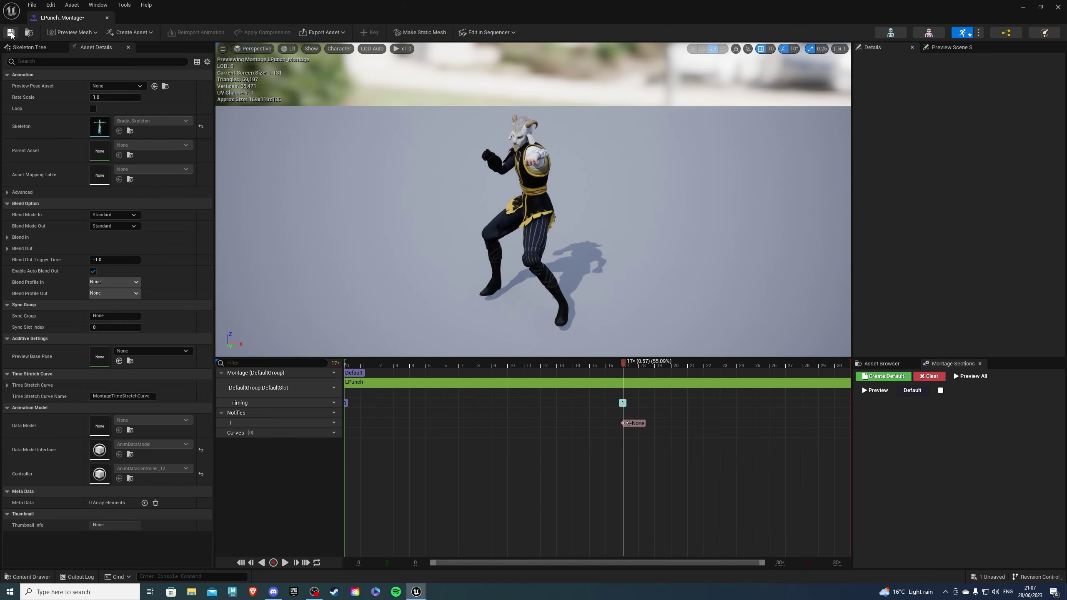
pyautogui.click(107, 18)
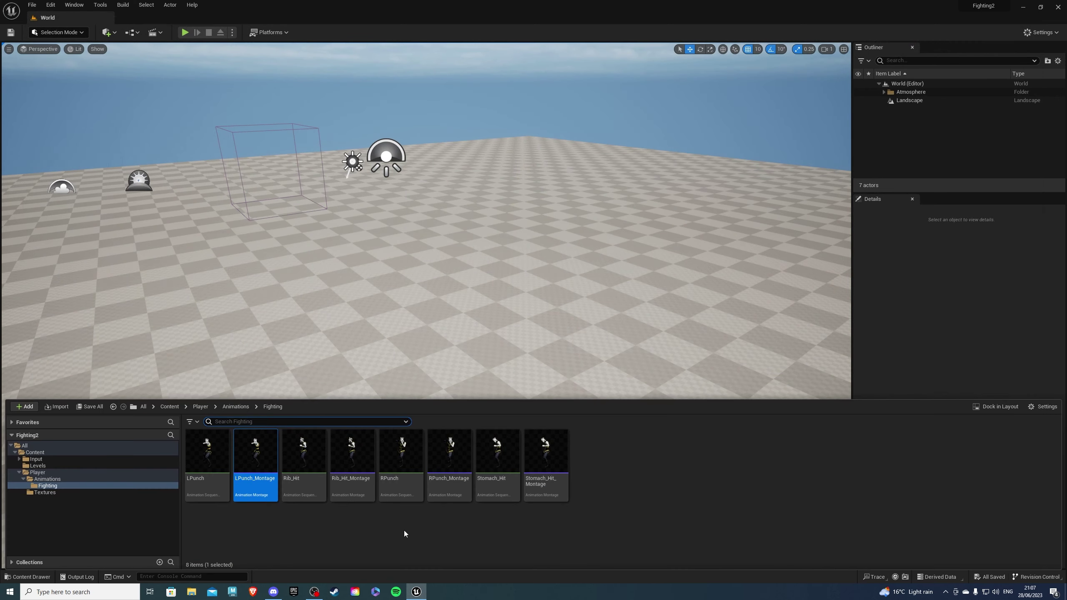
# - Add a Montage Notify to RPunch_Montage at frame 32 and save it
pyautogui.doubleClick(448, 458)
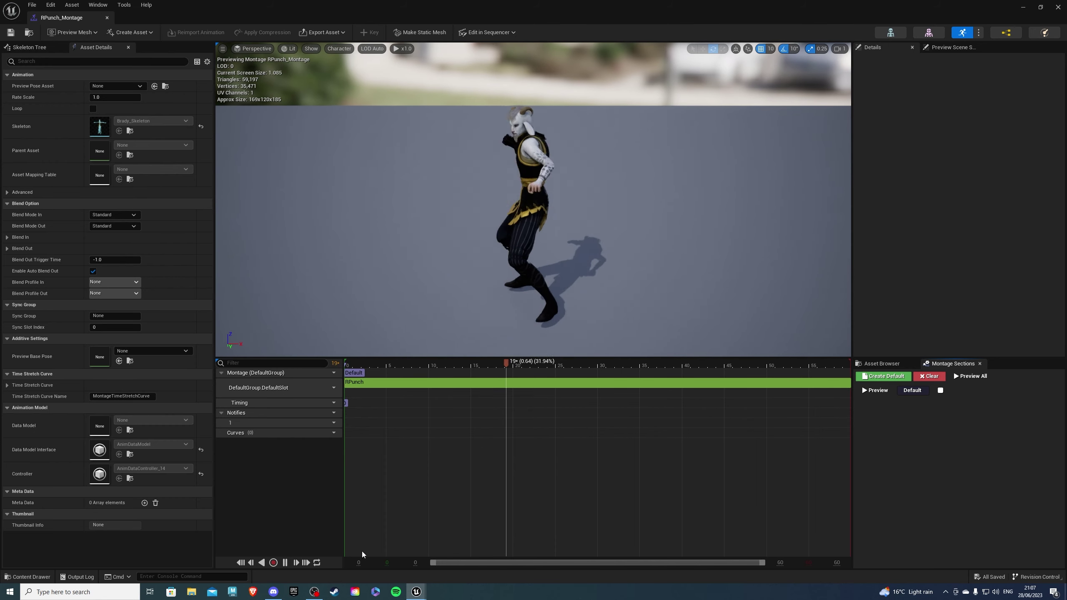
pyautogui.click(690, 366)
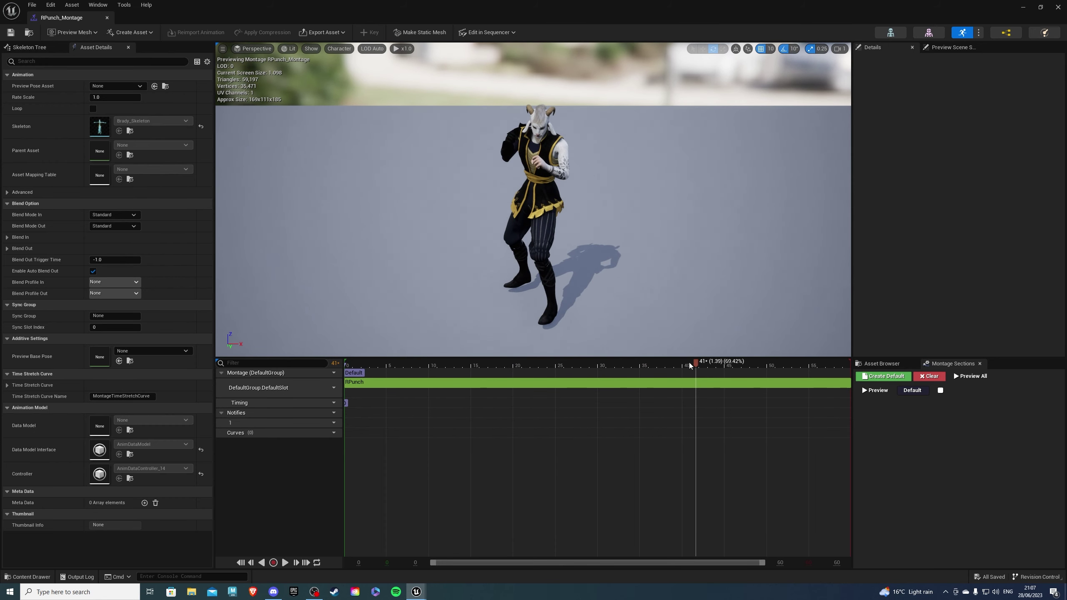
pyautogui.moveTo(688, 362)
pyautogui.mouseDown()
pyautogui.moveTo(425, 380)
pyautogui.moveTo(623, 384)
pyautogui.mouseUp()
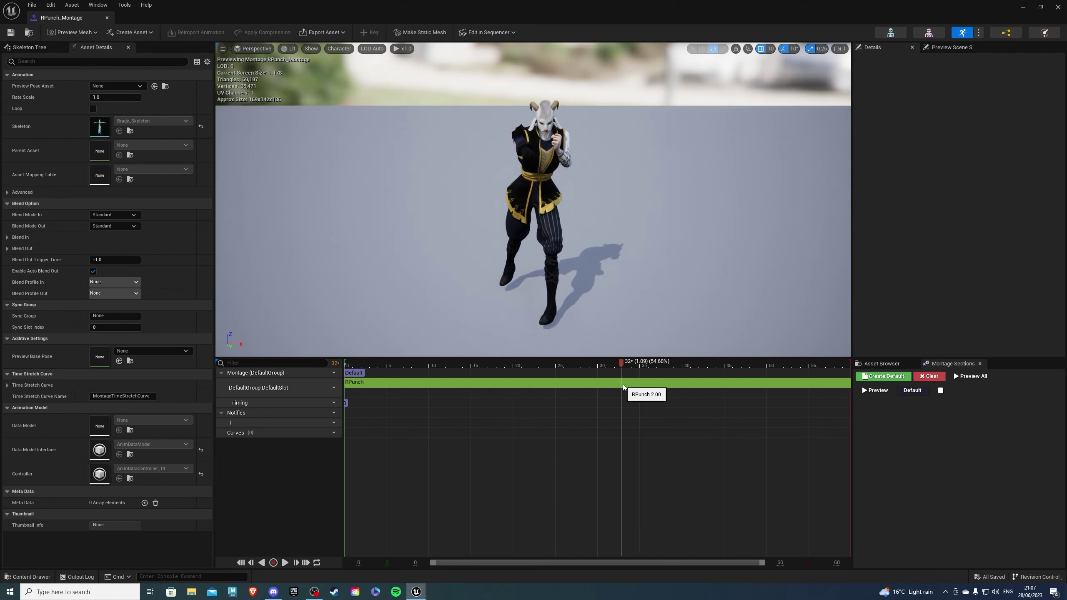
pyautogui.rightClick(623, 423)
pyautogui.moveTo(647, 441)
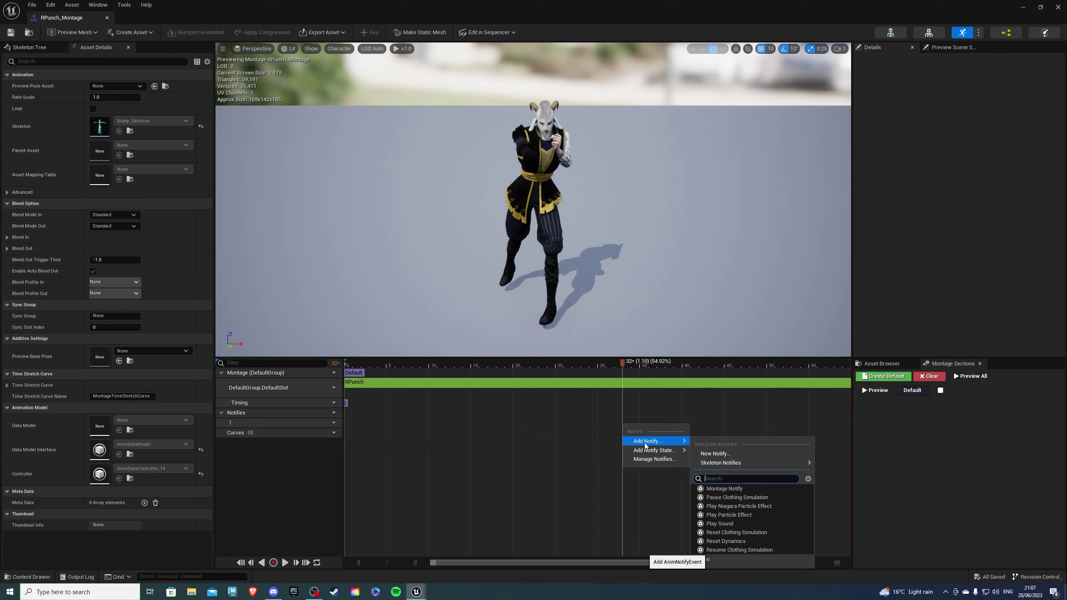
pyautogui.click(727, 488)
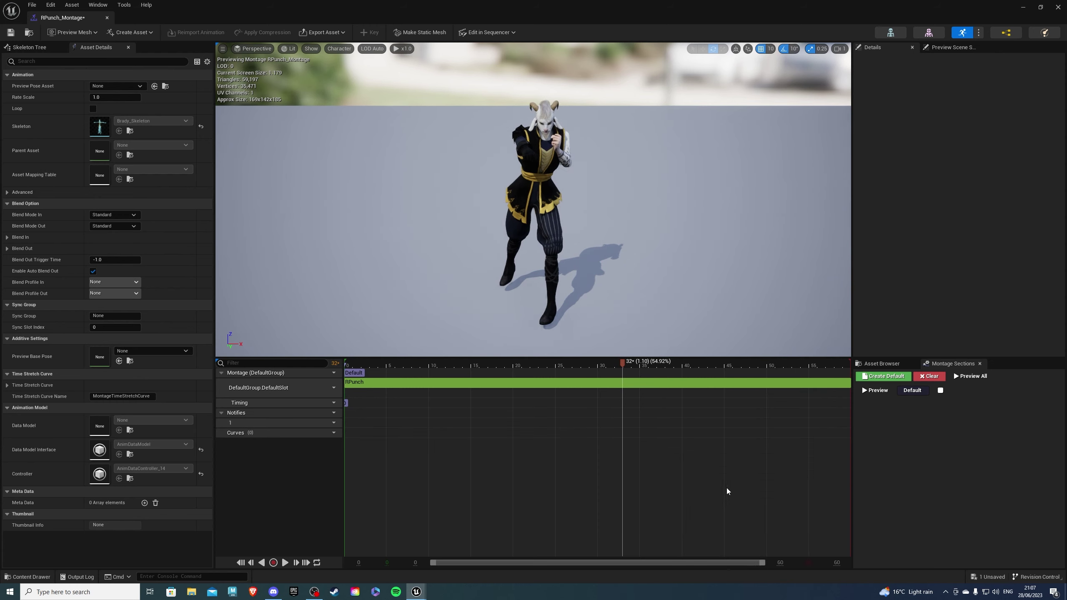
pyautogui.click(10, 32)
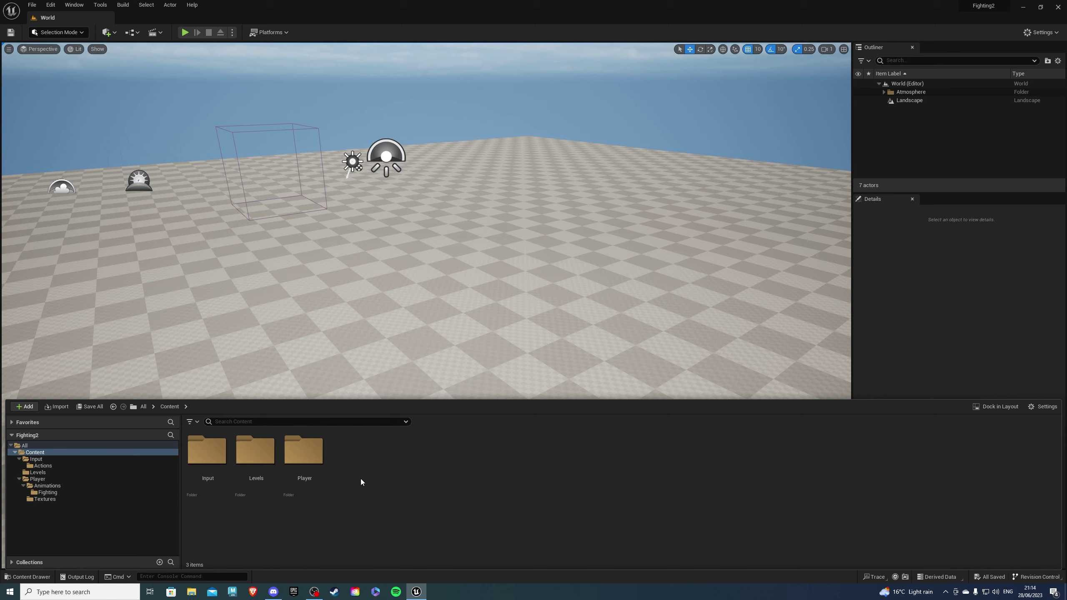
# - Create a new Input Action asset in the Input > Actions folder
pyautogui.doubleClick(207, 454)
pyautogui.rightClick(387, 472)
pyautogui.moveTo(403, 390)
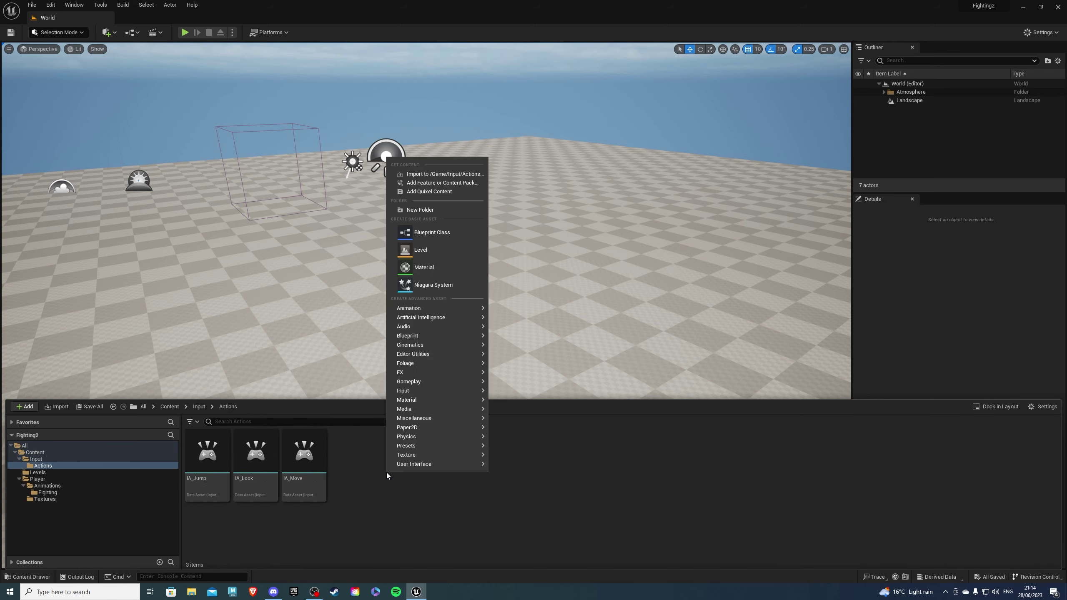
pyautogui.click(530, 433)
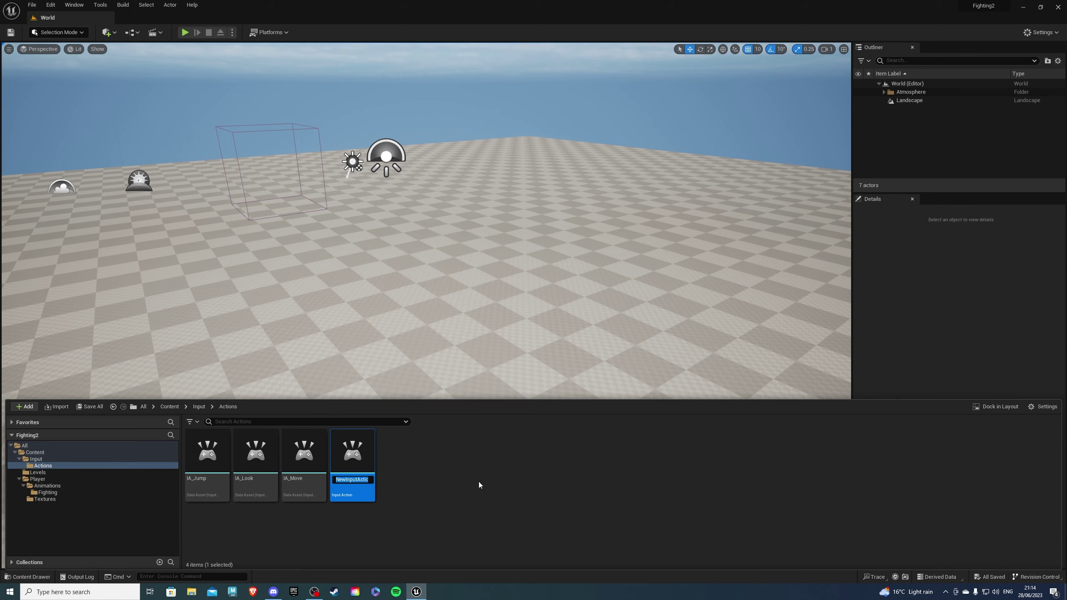
pyautogui.write('IA_')
pyautogui.write('_Punch')
pyautogui.press('Return')
# - Duplicate IA_LPunch as IA_RPunch and clear the selection
pyautogui.rightClick(309, 454)
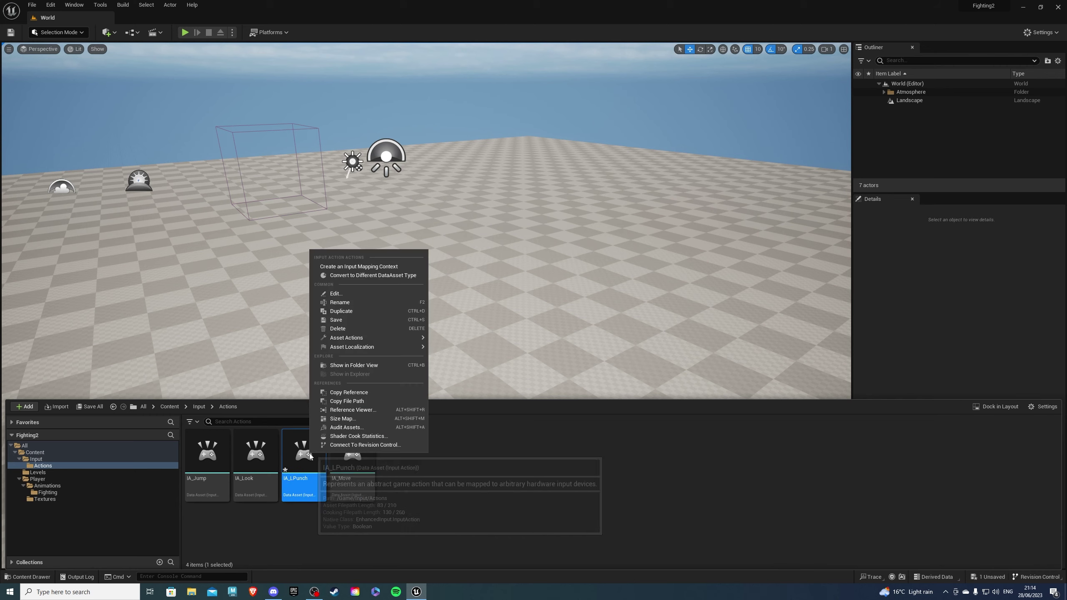
pyautogui.click(346, 311)
pyautogui.write('IA_RPunch')
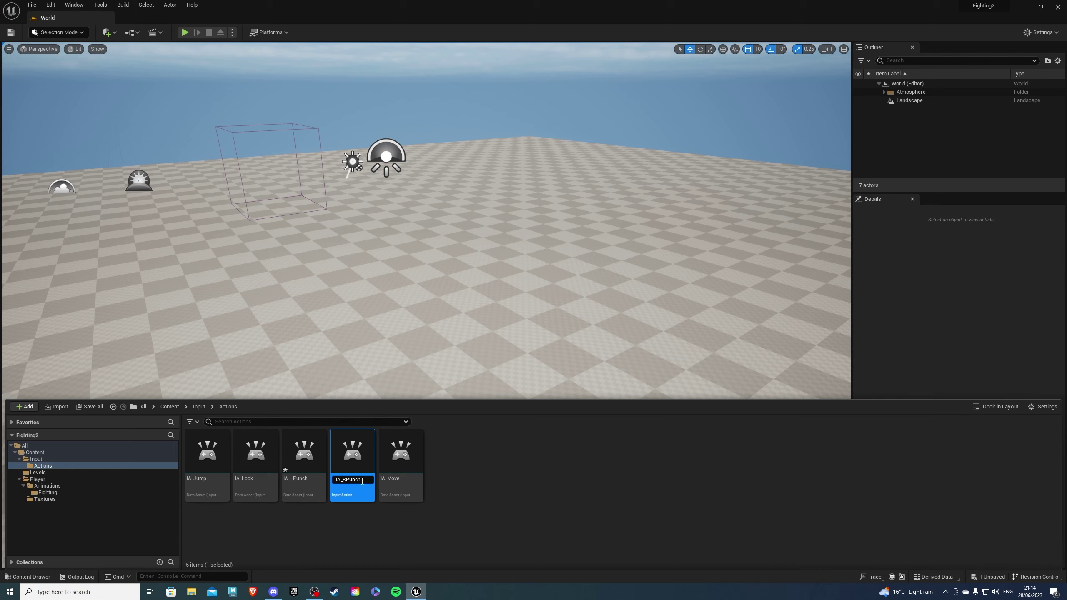
pyautogui.press('Return')
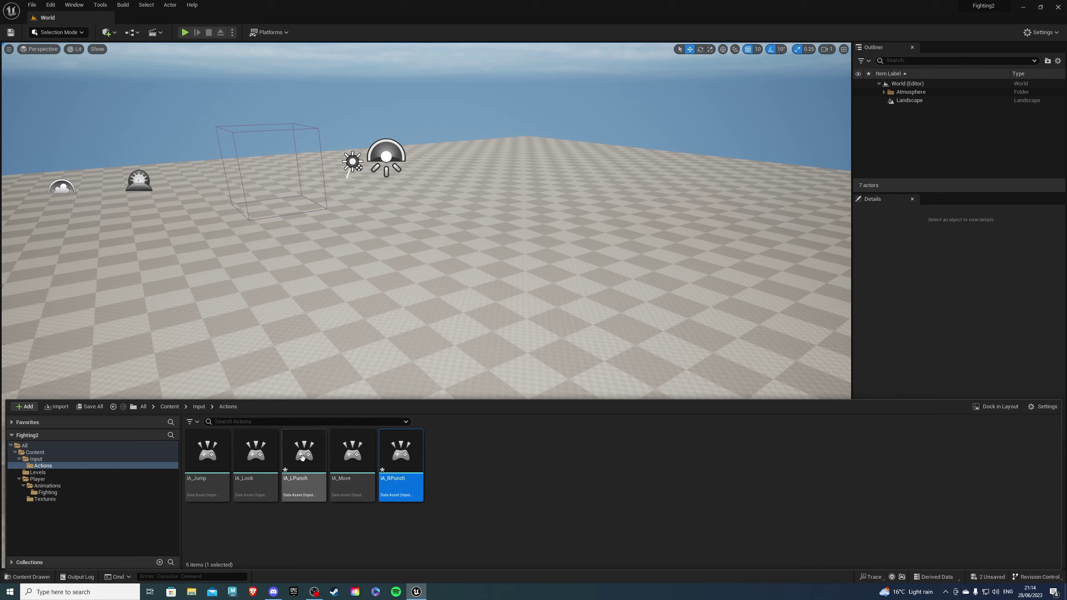
pyautogui.keyDown('ctrl'); pyautogui.click(305, 461); pyautogui.keyUp('ctrl')
pyautogui.click(518, 466)
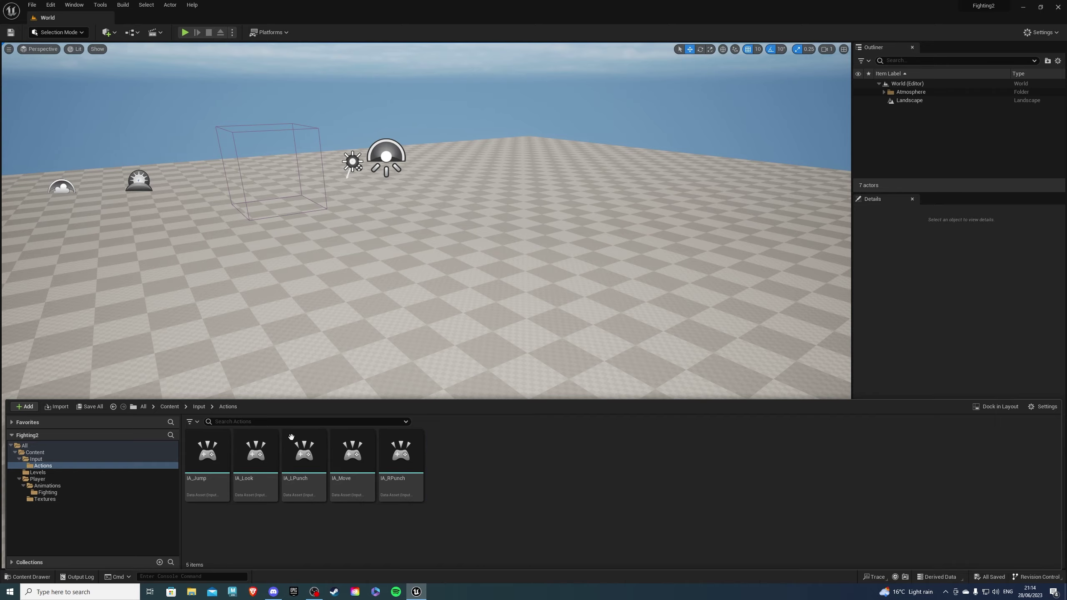
# - Open the IMC mapping context and add a new action mapping
pyautogui.click(202, 409)
pyautogui.doubleClick(273, 448)
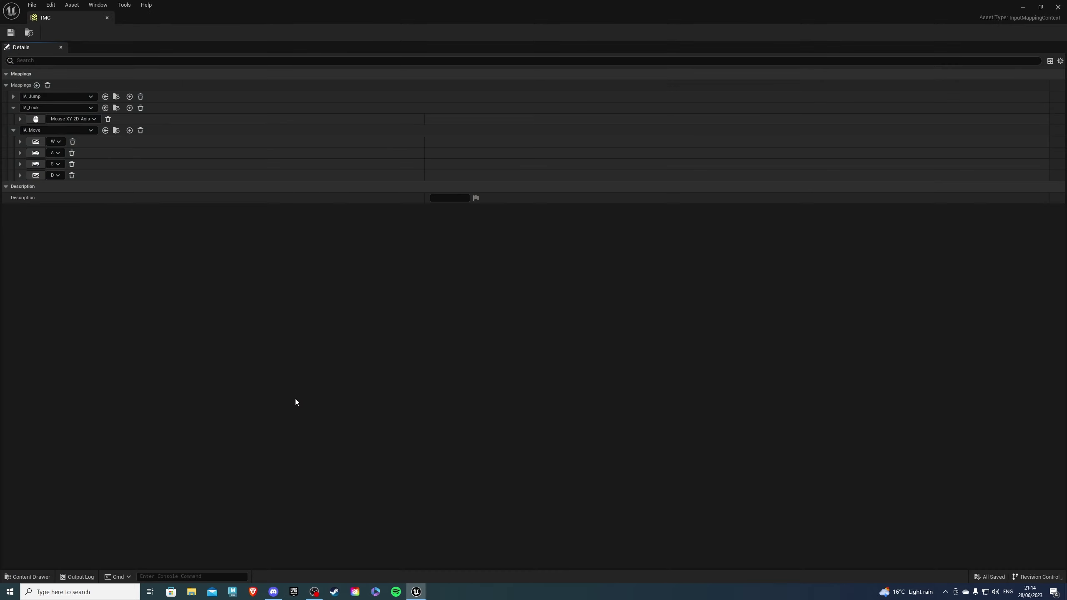
pyautogui.click(37, 85)
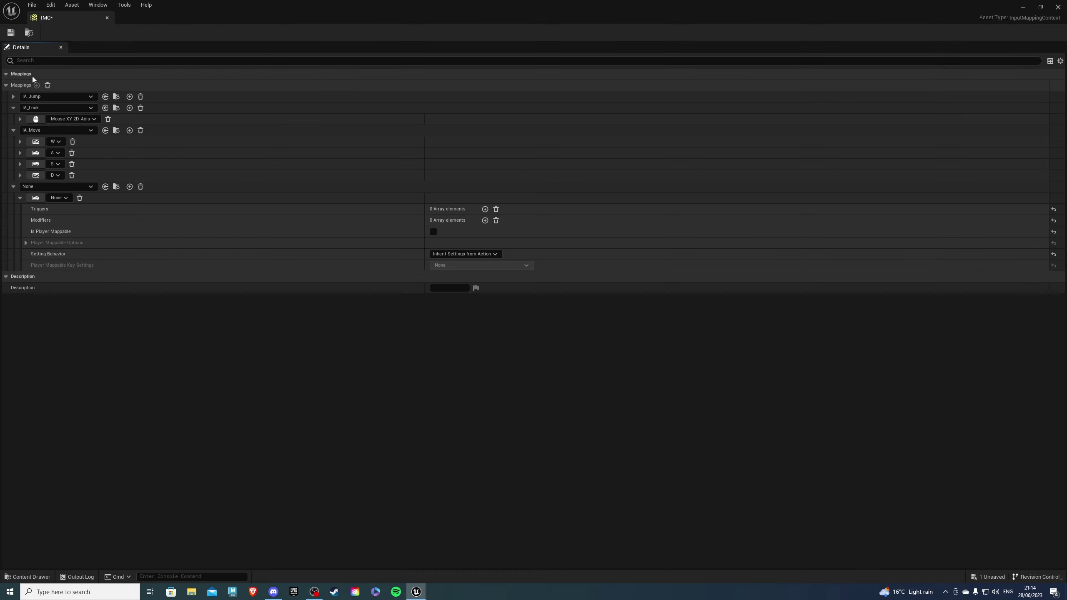
pyautogui.click(37, 186)
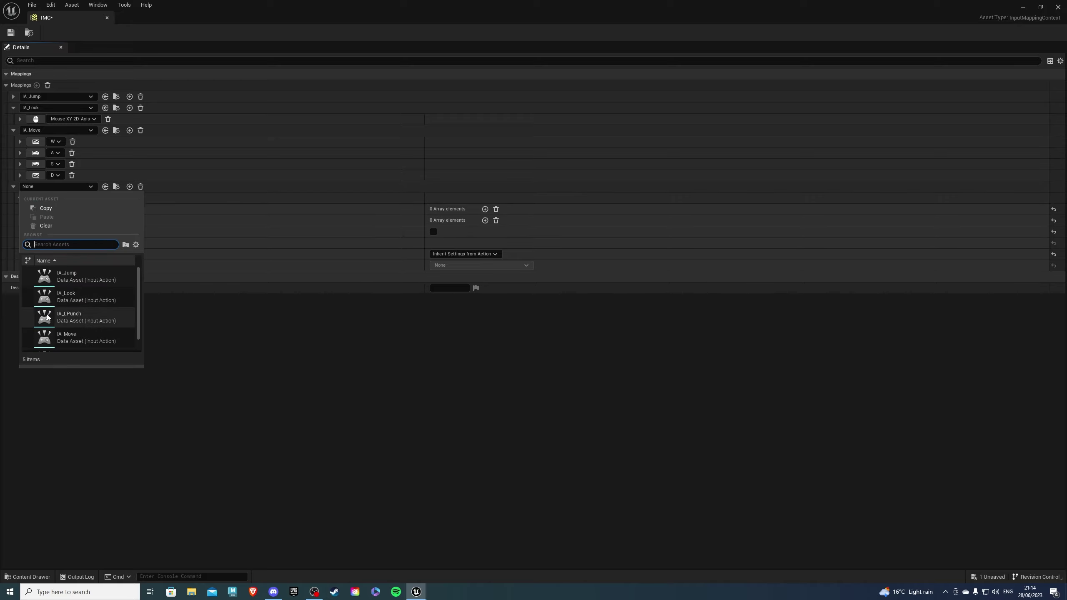
pyautogui.press('Escape')
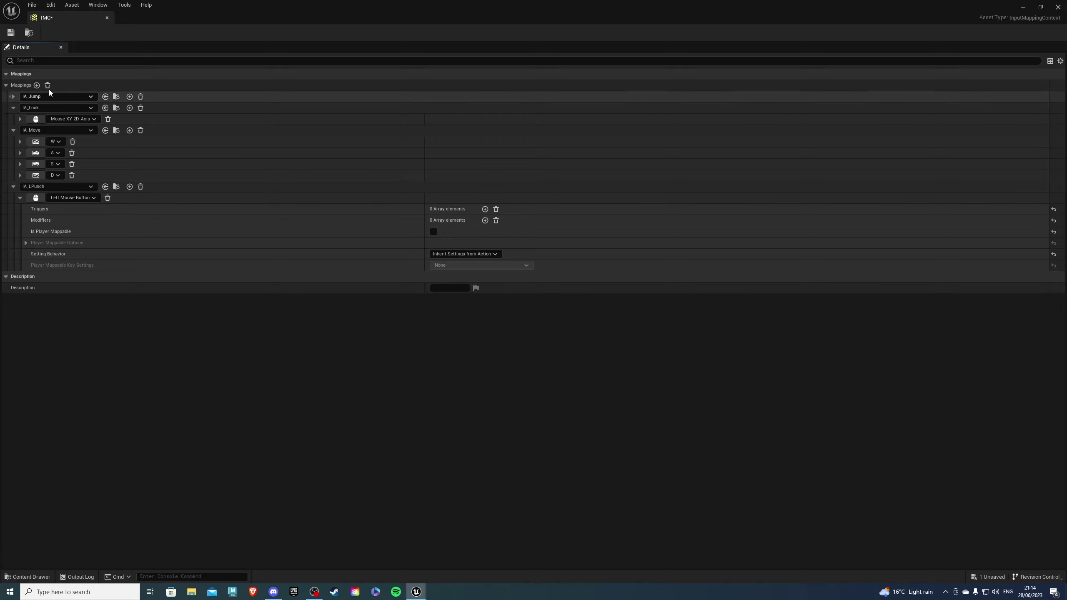
# - Add a mapping that binds IA_RPunch to the Right Mouse Button
pyautogui.click(37, 85)
pyautogui.click(47, 276)
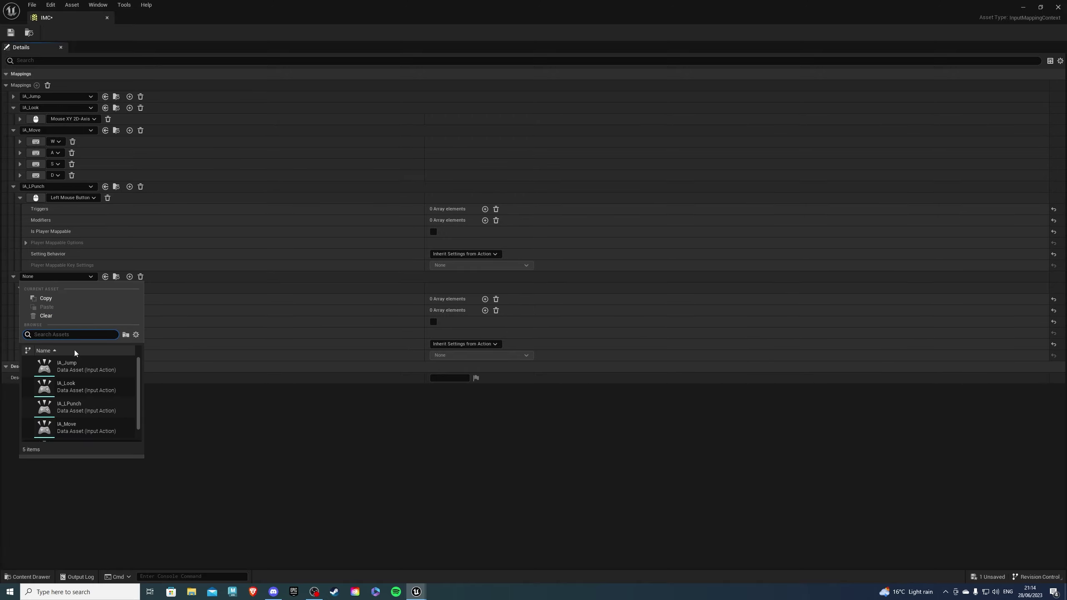
pyautogui.click(74, 398)
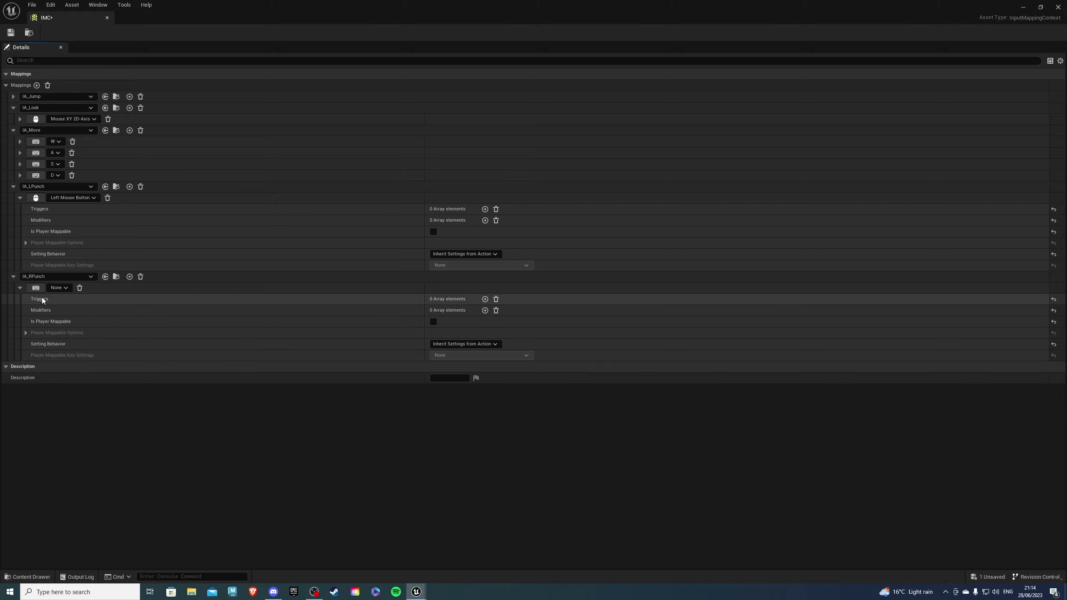
pyautogui.click(37, 288)
pyautogui.rightClick(96, 425)
# - Open BP_Brady and add an IA_LPunch input event to its Event Graph
pyautogui.click(107, 18)
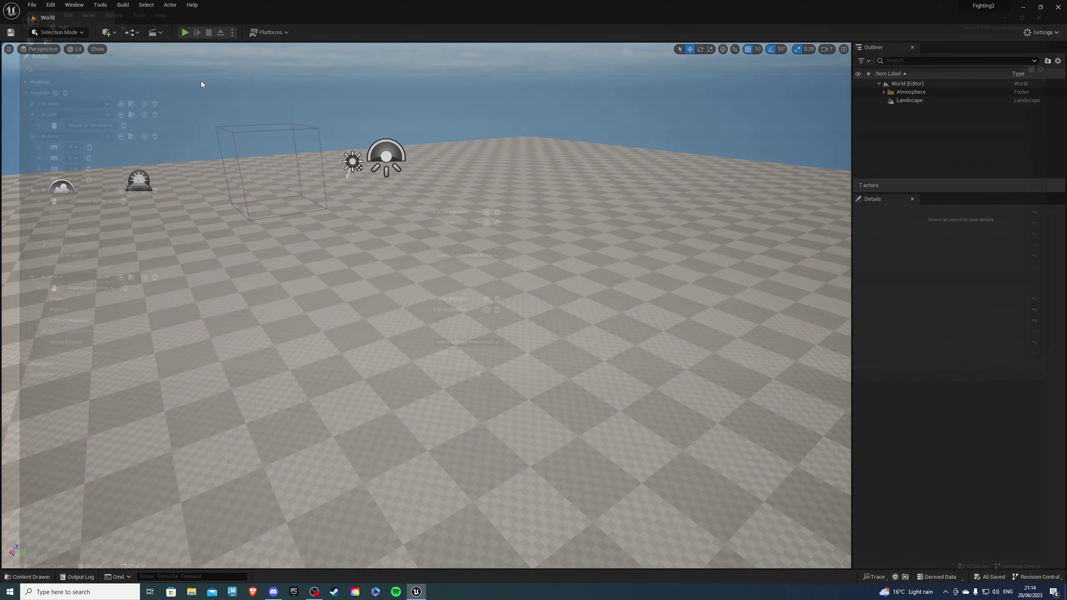
pyautogui.click(30, 577)
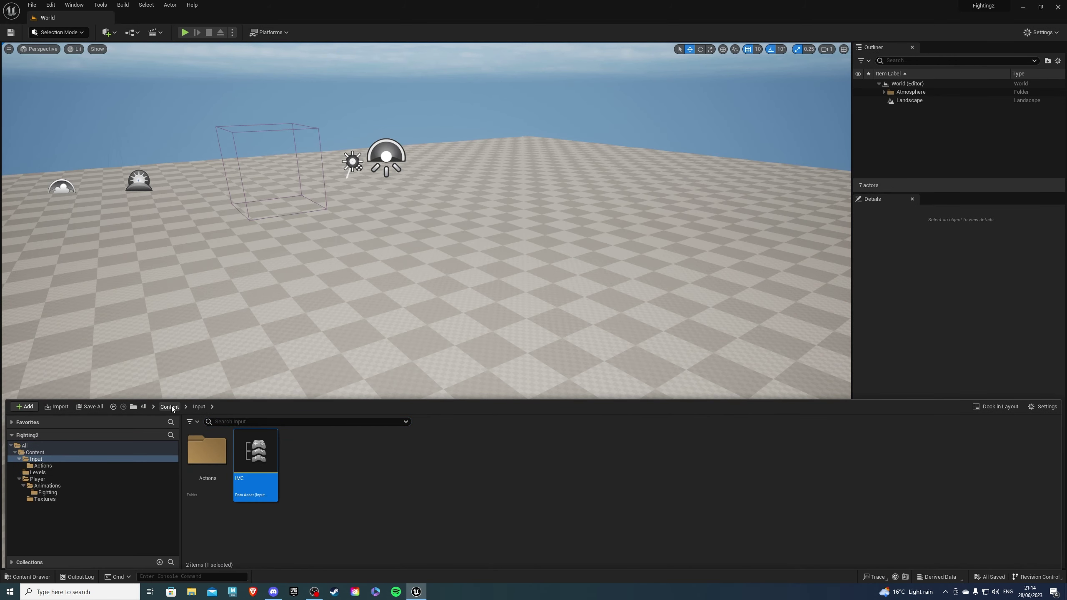
pyautogui.click(37, 479)
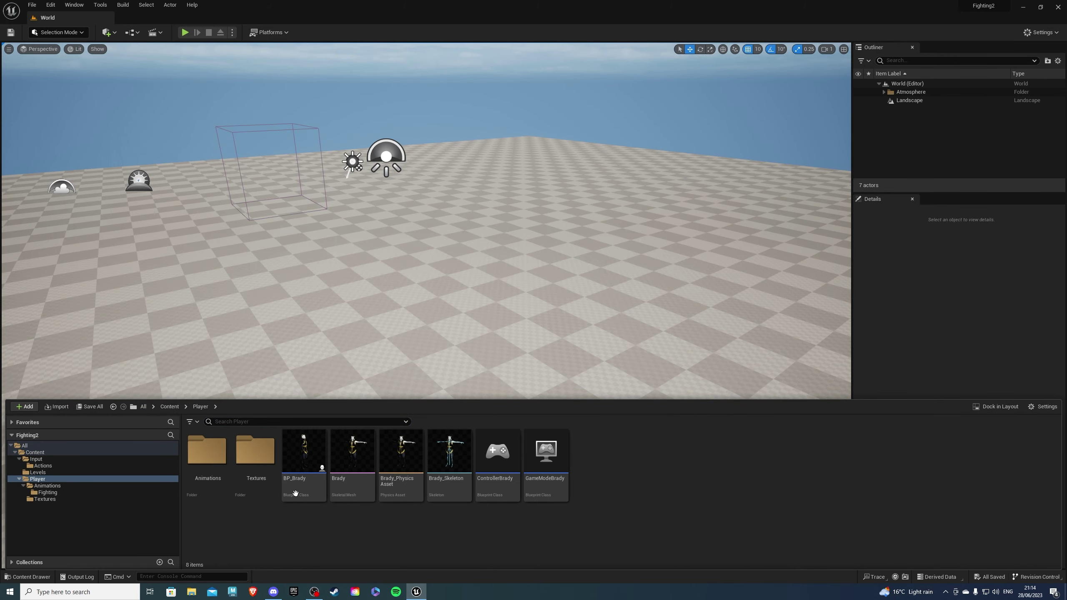
pyautogui.click(304, 454)
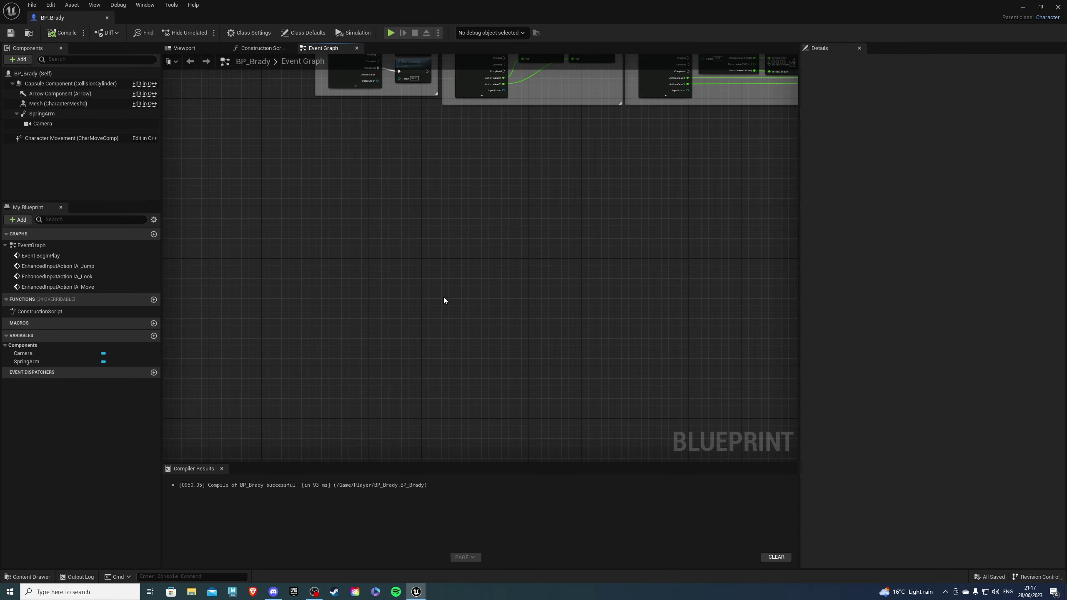
pyautogui.rightClick(437, 295)
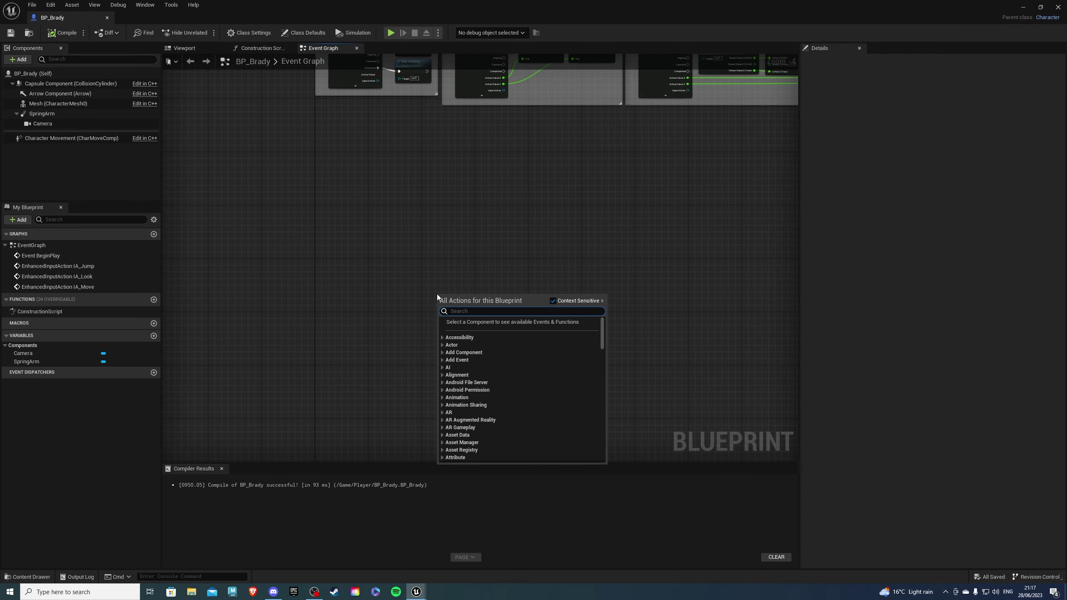
pyautogui.write('ia_')
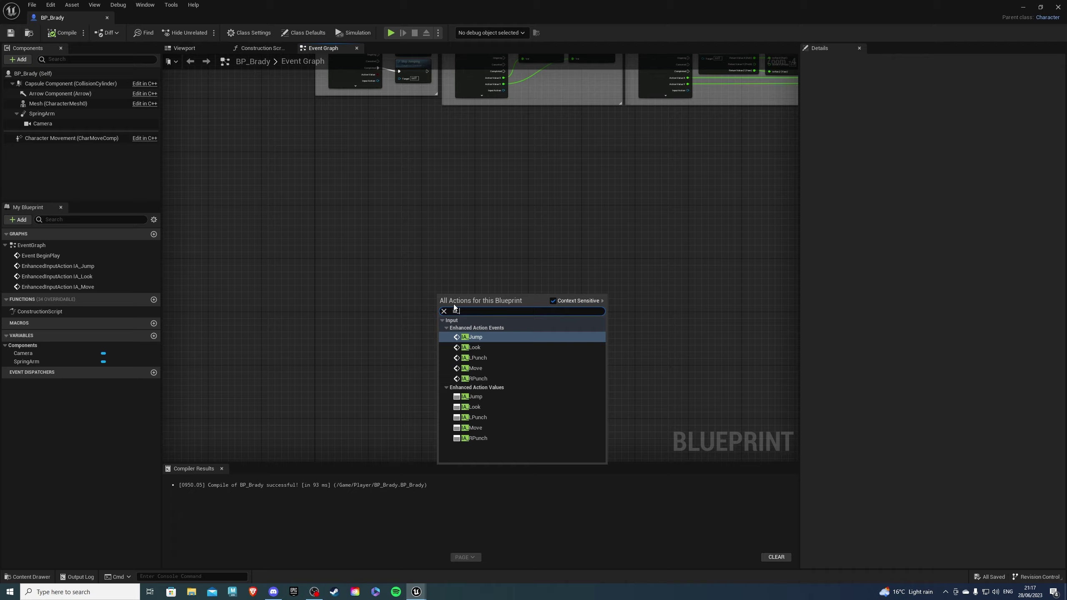
pyautogui.click(475, 357)
pyautogui.scroll(3, 403, 286)
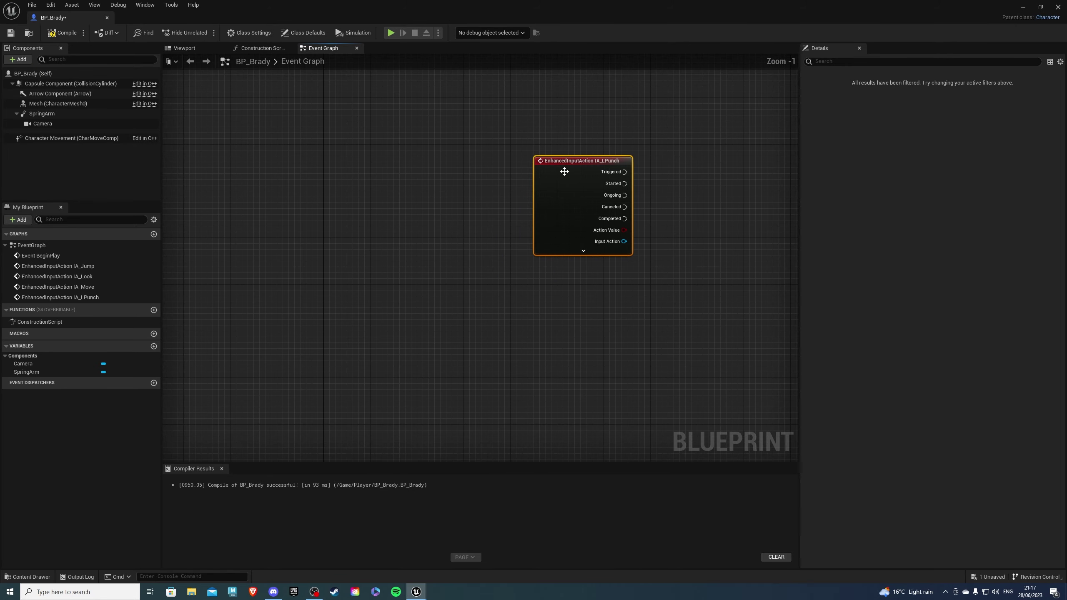
# - Add an IA_RPunch input event and place it below IA_LPunch
pyautogui.rightClick(419, 318)
pyautogui.write('ia_')
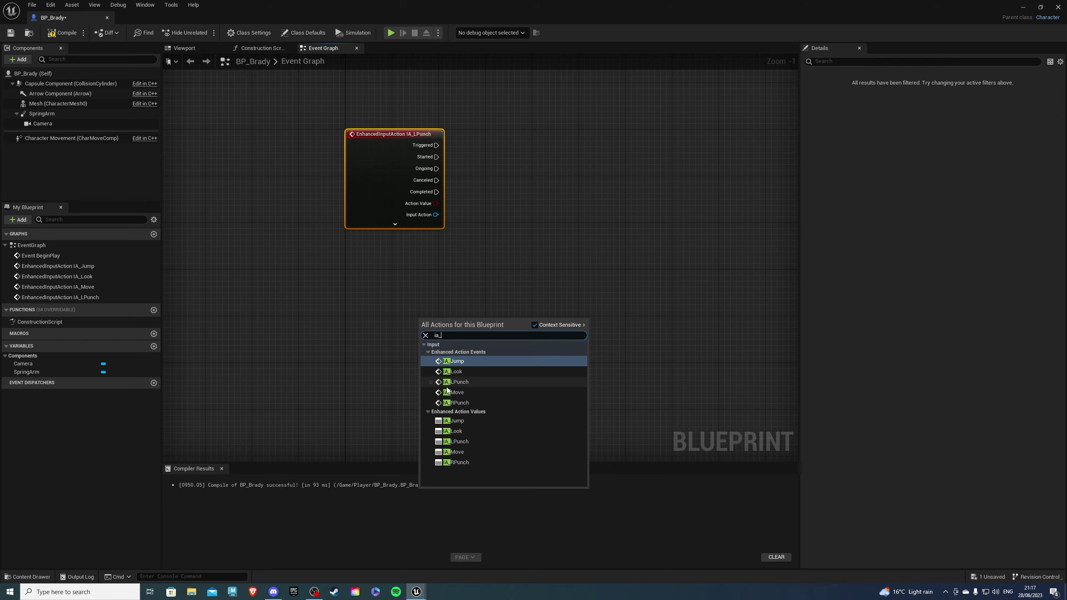
pyautogui.click(457, 402)
pyautogui.moveTo(445, 329); pyautogui.dragTo(448, 249, button='right')
pyautogui.moveTo(449, 249); pyautogui.dragTo(379, 337)
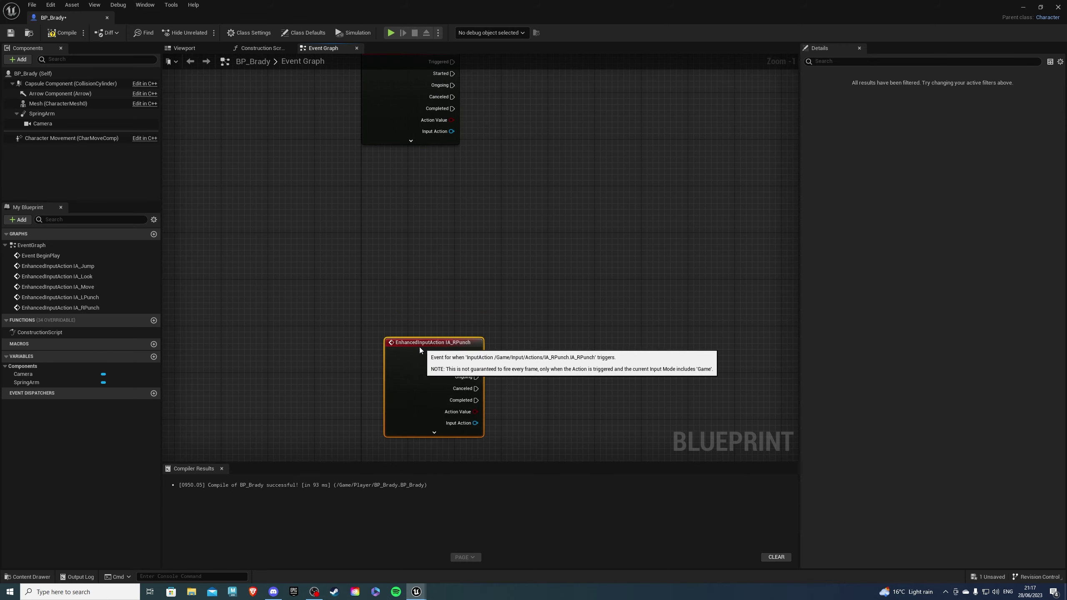
pyautogui.moveTo(546, 205); pyautogui.dragTo(474, 357, button='right')
pyautogui.moveTo(483, 340); pyautogui.dragTo(312, 185)
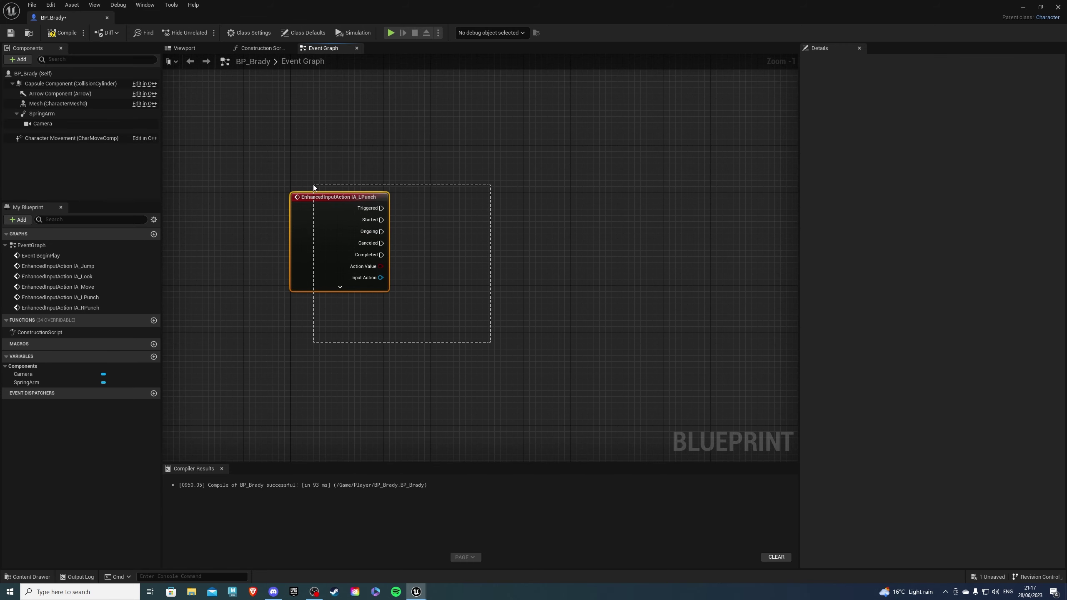
pyautogui.click(445, 334)
pyautogui.scroll(-2, 409, 229)
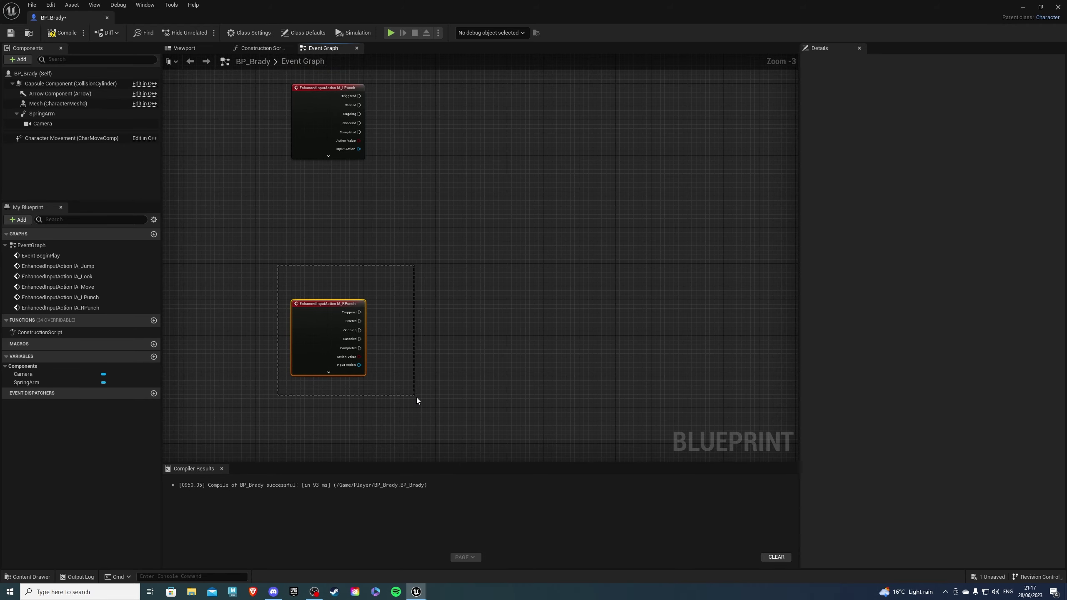
pyautogui.moveTo(417, 397); pyautogui.dragTo(455, 303)
pyautogui.scroll(3, 401, 302)
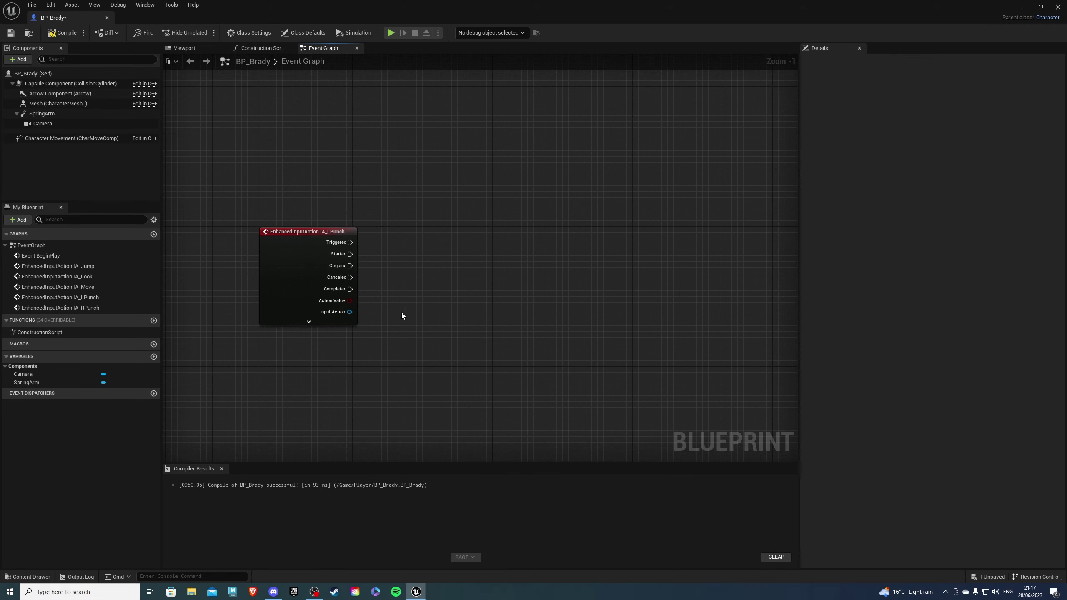
pyautogui.moveTo(416, 247); pyautogui.dragTo(366, 362, button='right')
# - Wire IA_LPunch into a Play Montage node playing LPunch_Montage on the Mesh
pyautogui.moveTo(300, 338); pyautogui.dragTo(390, 341)
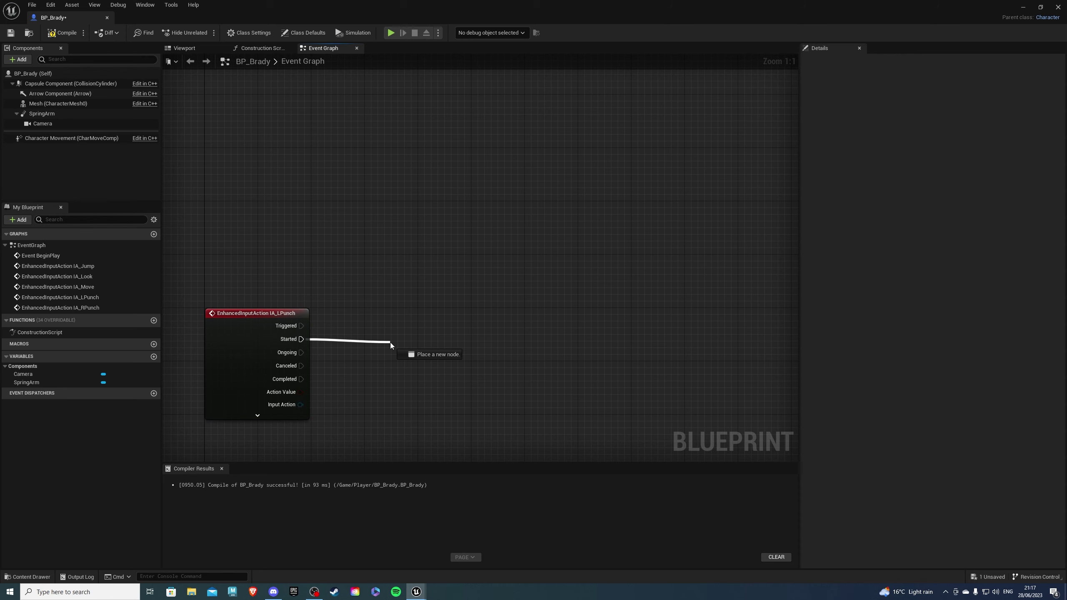
pyautogui.write('play mont')
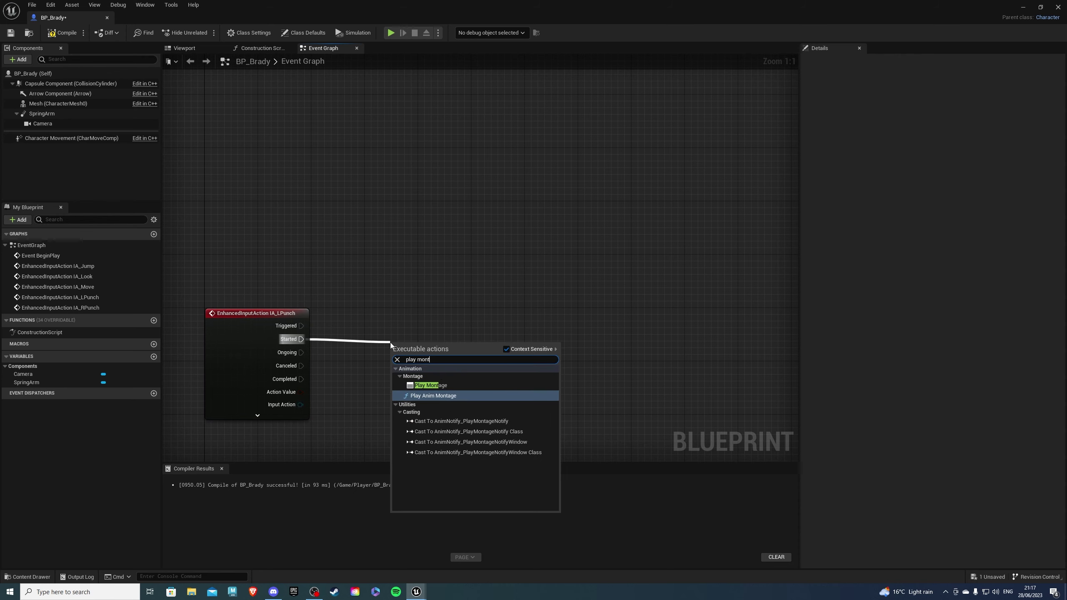
pyautogui.click(435, 387)
pyautogui.moveTo(454, 345); pyautogui.dragTo(483, 337)
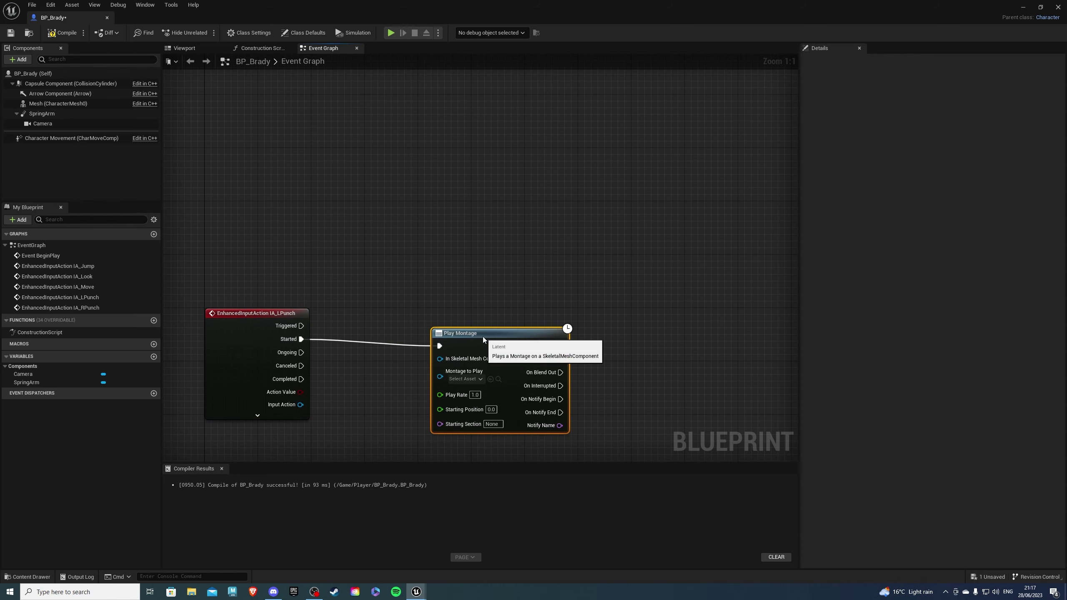
pyautogui.click(477, 374)
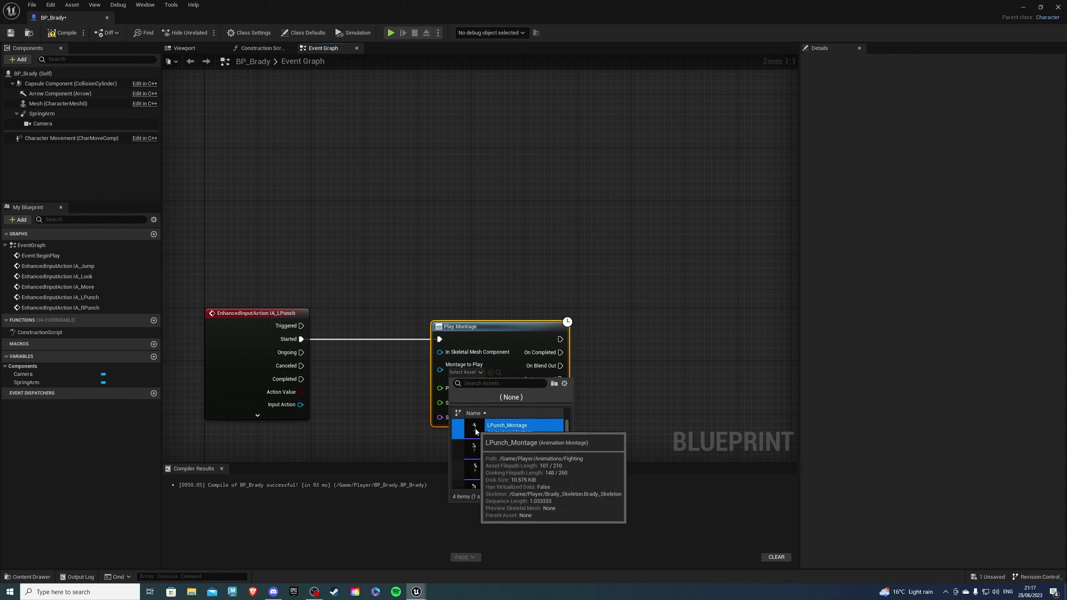
pyautogui.click(509, 429)
pyautogui.click(220, 290)
pyautogui.moveTo(328, 420); pyautogui.dragTo(324, 309)
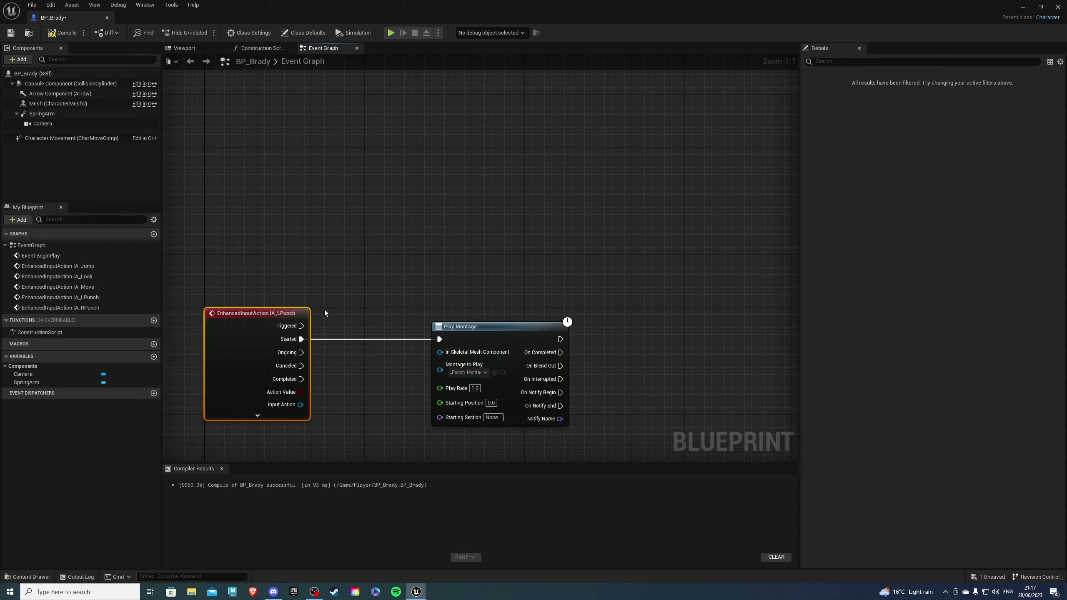
pyautogui.click(383, 327)
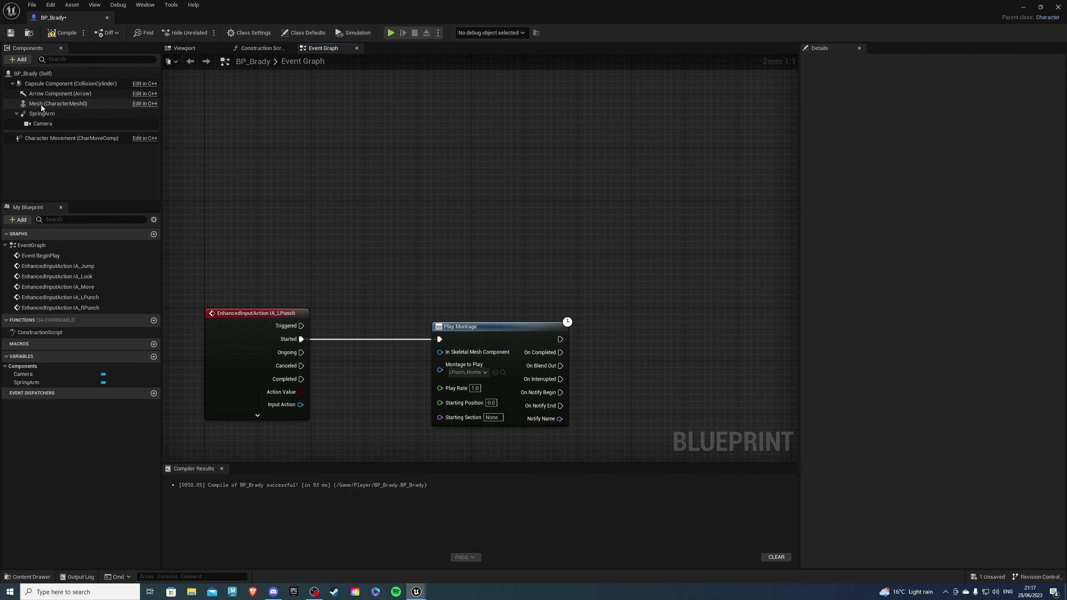
pyautogui.moveTo(41, 103)
pyautogui.mouseDown()
pyautogui.moveTo(354, 267)
pyautogui.moveTo(431, 352)
pyautogui.mouseUp()
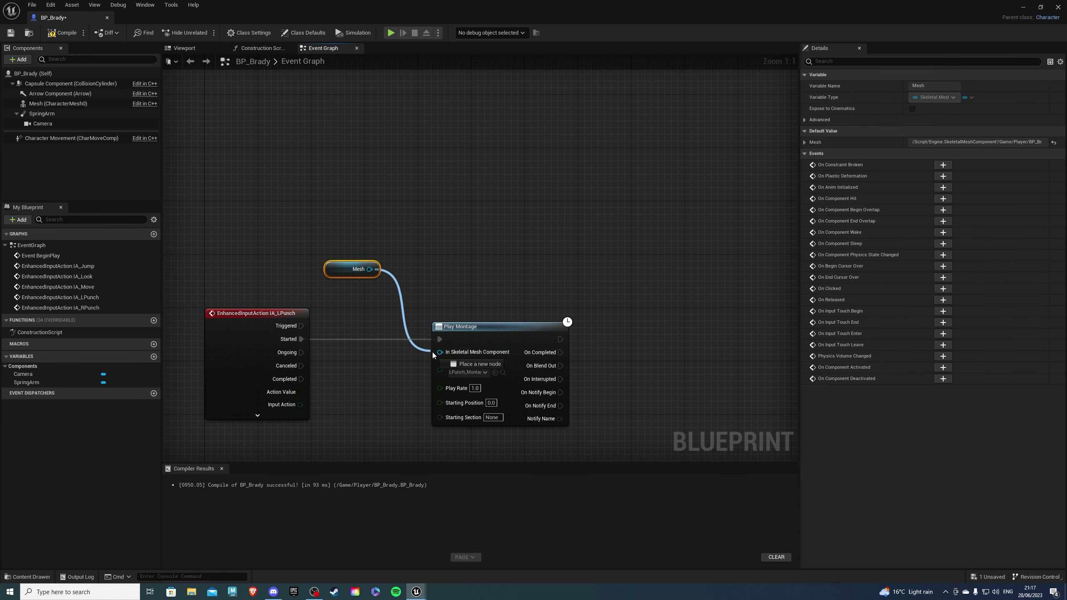
pyautogui.click(445, 273)
pyautogui.moveTo(550, 295); pyautogui.dragTo(345, 250, button='right')
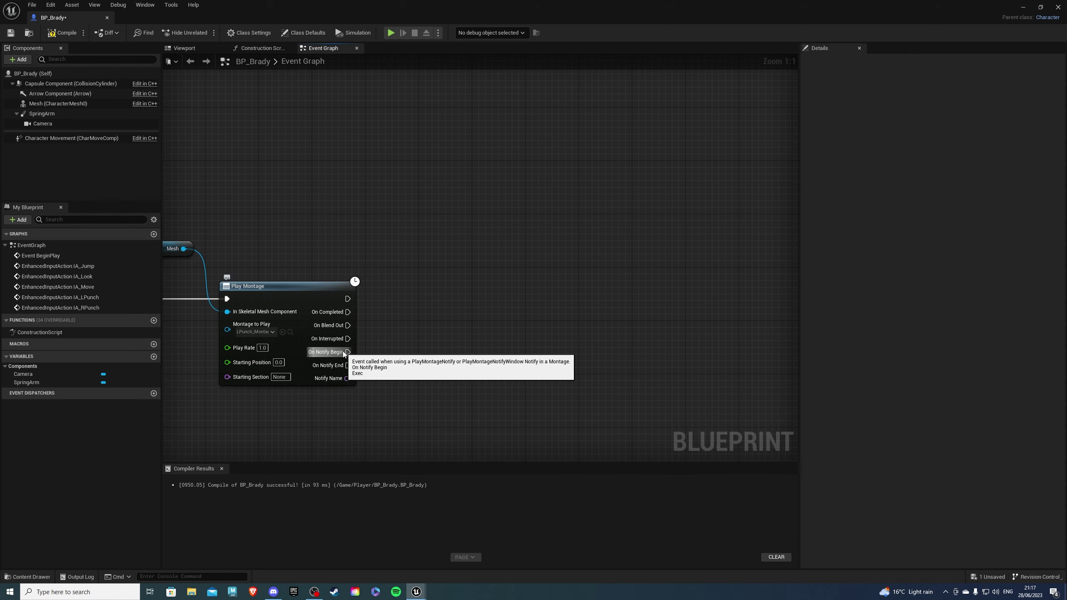
# - Add a Sphere Overlap Actors node off the On Notify Begin output
pyautogui.moveTo(338, 354); pyautogui.dragTo(458, 316)
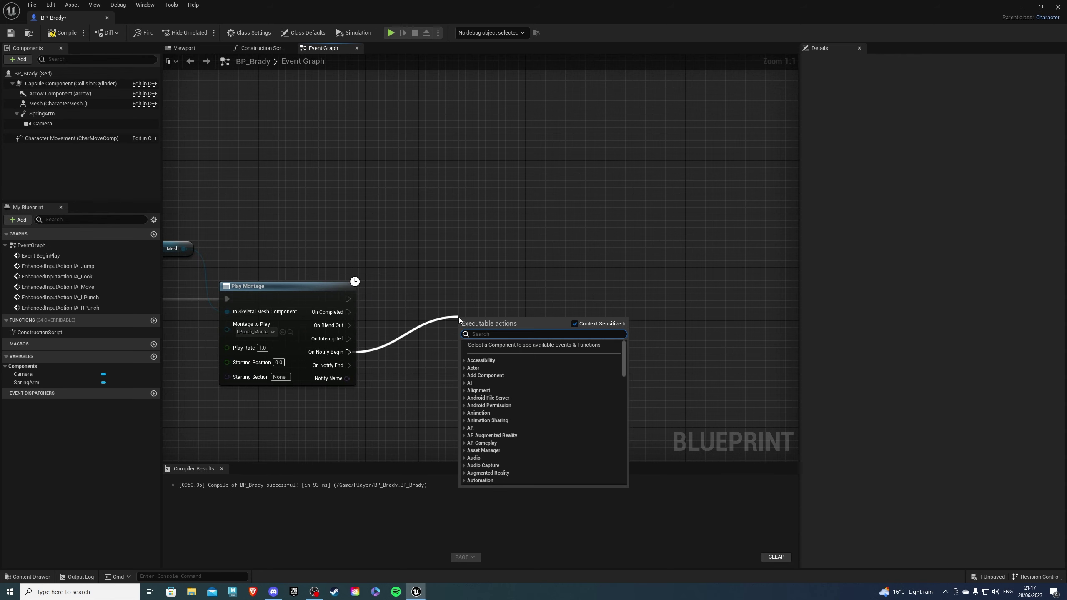
pyautogui.write('sphere over')
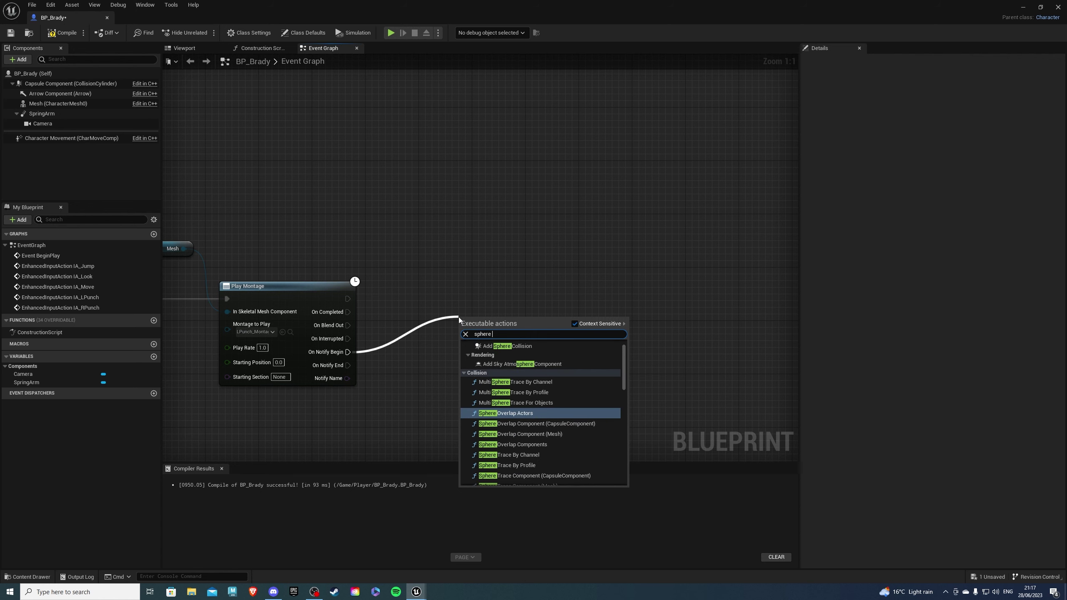
pyautogui.press('Return')
pyautogui.moveTo(500, 325); pyautogui.dragTo(442, 265, button='right')
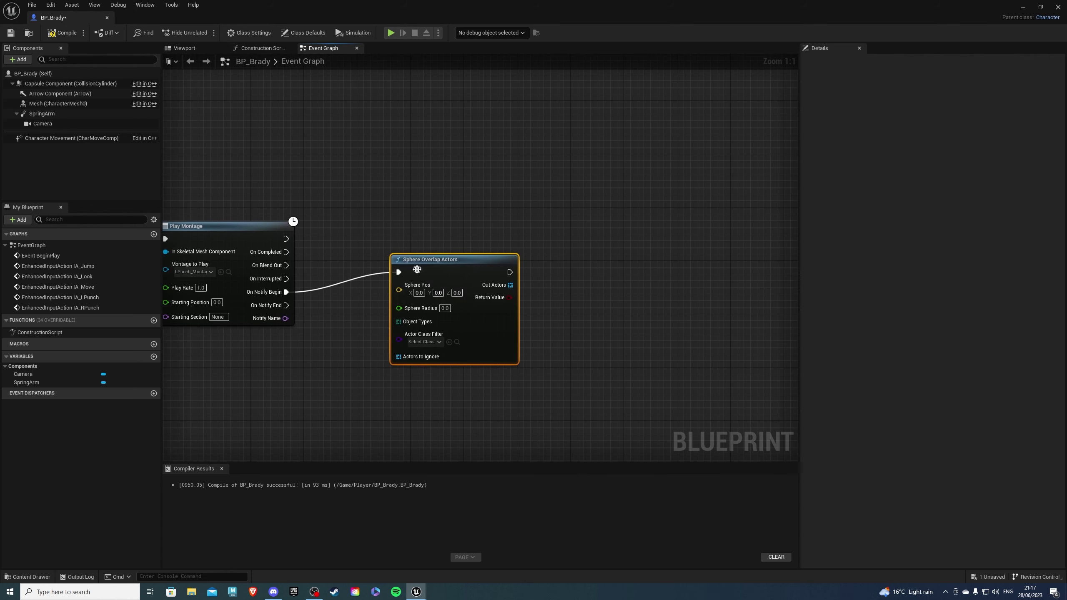
pyautogui.moveTo(436, 260); pyautogui.dragTo(597, 284)
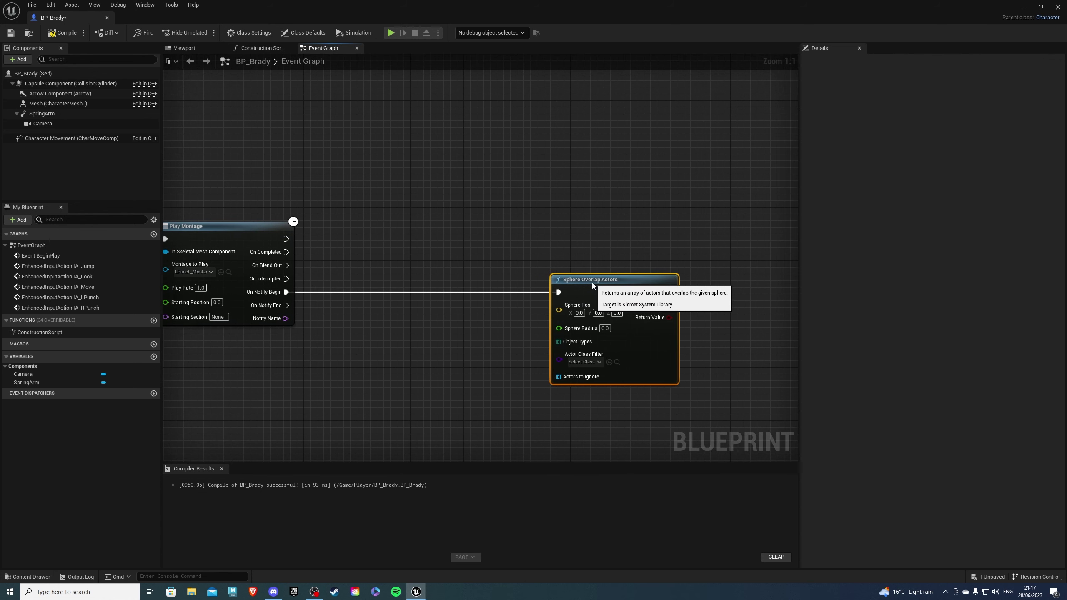
pyautogui.click(524, 229)
pyautogui.moveTo(261, 101); pyautogui.dragTo(344, 116, button='right')
# - Add a sphere collision named Left under the Mesh and duplicate it as Right
pyautogui.click(183, 49)
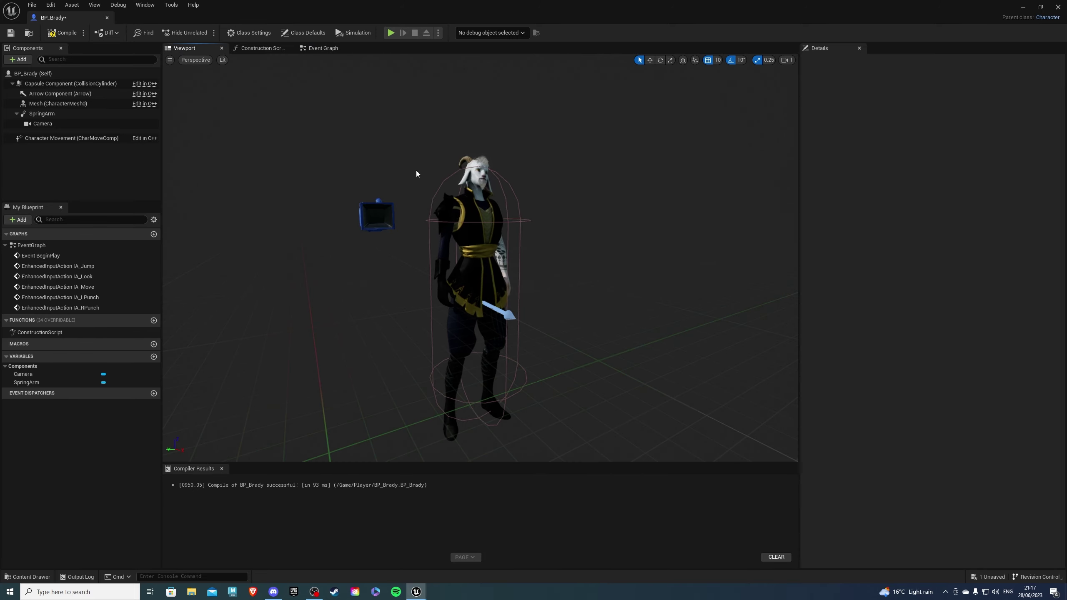
pyautogui.click(35, 103)
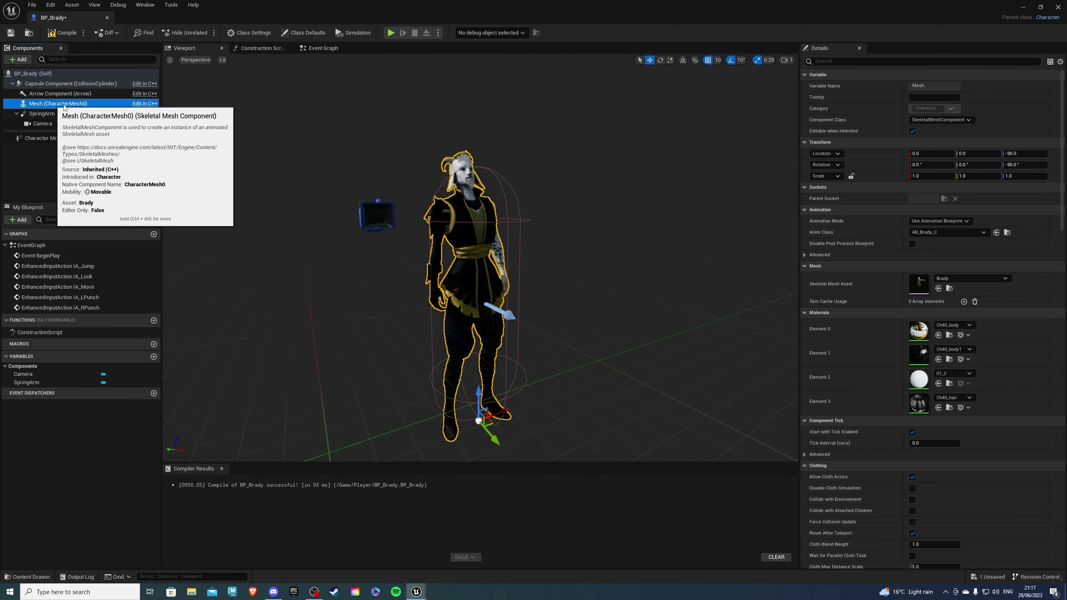
pyautogui.click(19, 59)
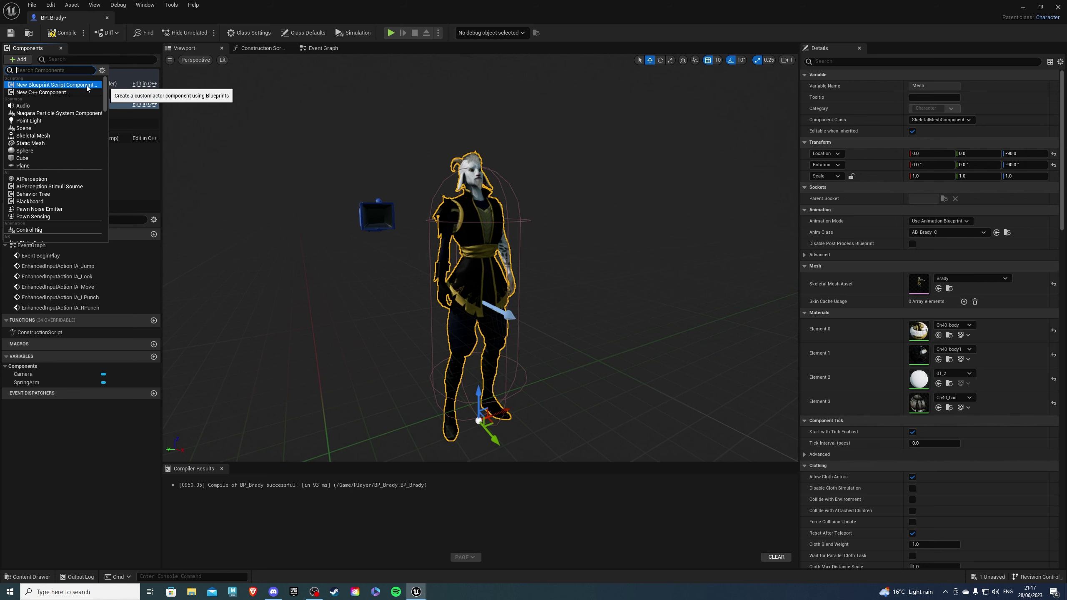
pyautogui.write('sphere')
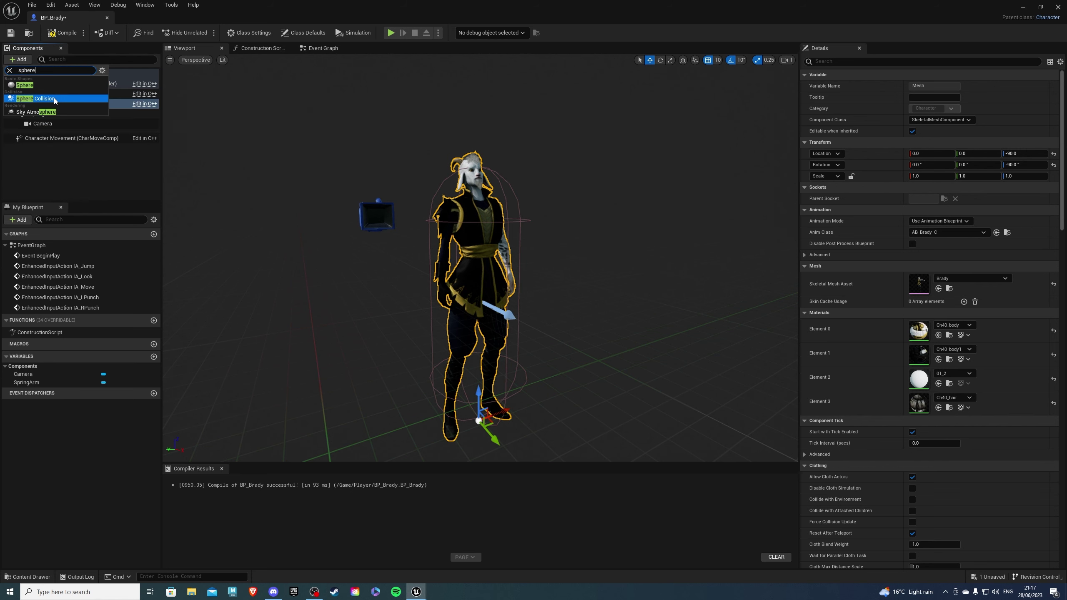
pyautogui.click(53, 97)
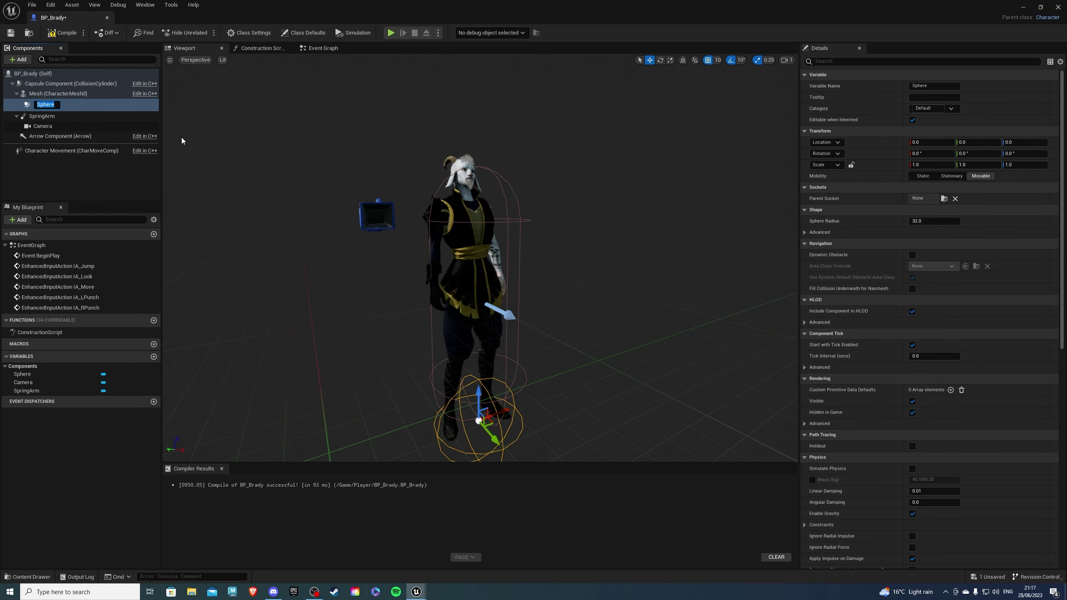
pyautogui.write('Left')
pyautogui.press('Return')
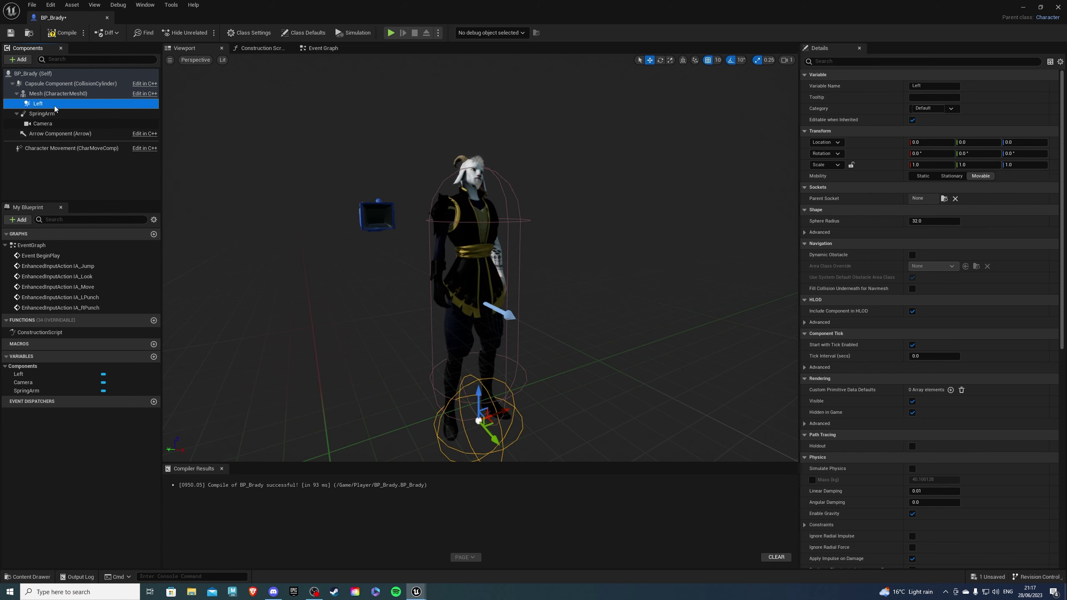
pyautogui.rightClick(66, 110)
pyautogui.click(100, 163)
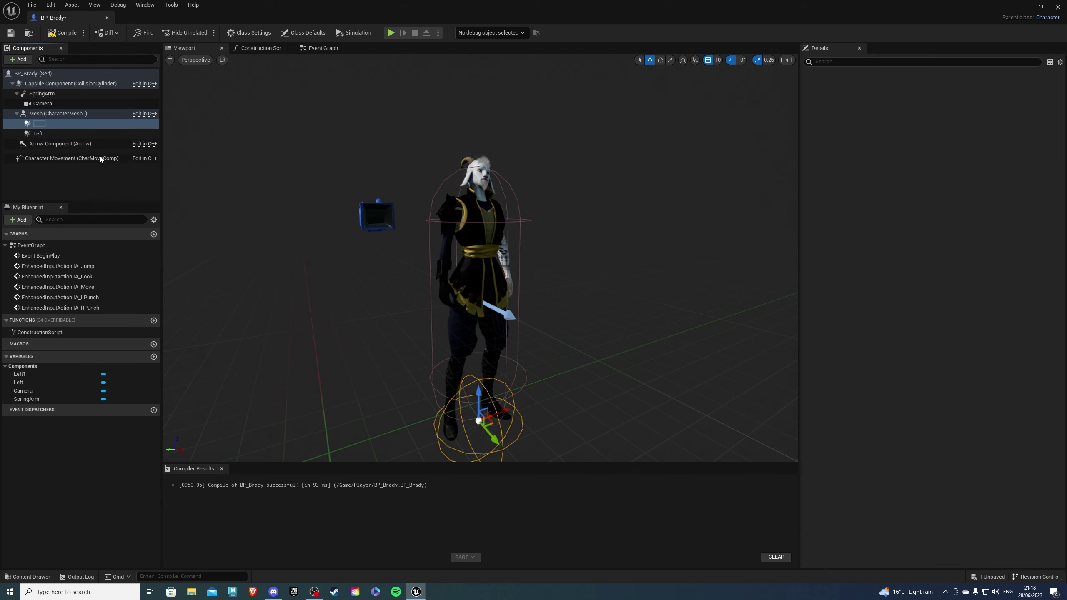
pyautogui.write('Righ')
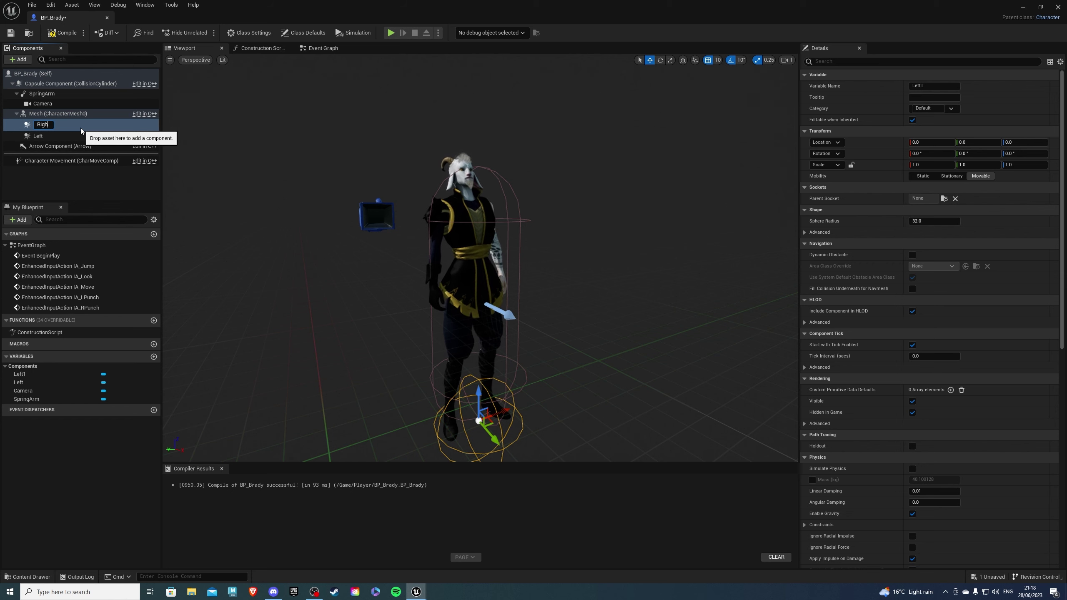
pyautogui.write('t')
pyautogui.click(53, 135)
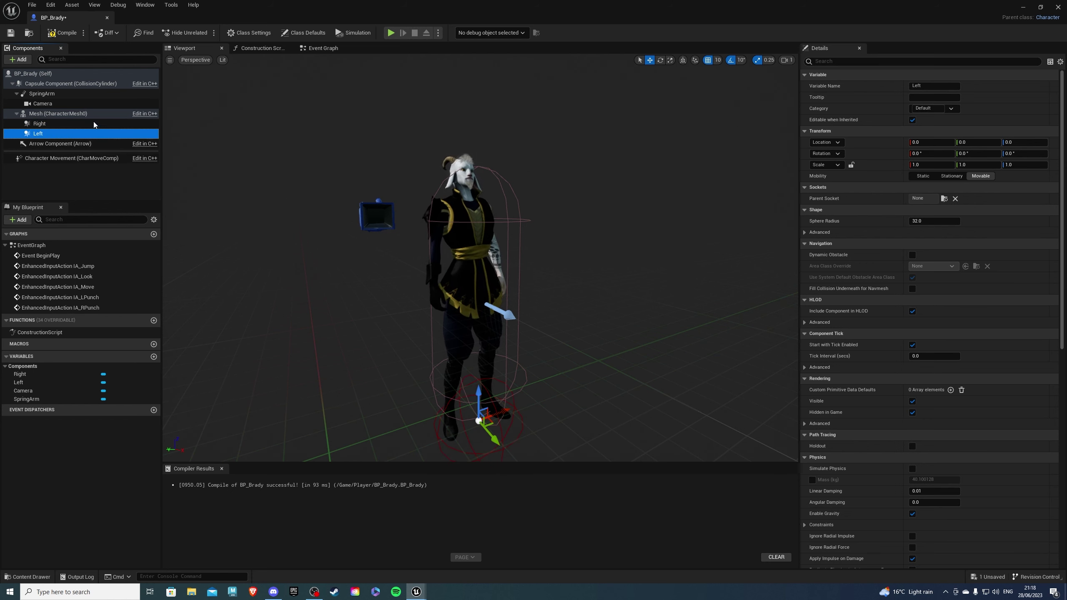
# - Attach Left to the LeftHand socket and Right to the RightHand socket
pyautogui.click(935, 199)
pyautogui.write('lef')
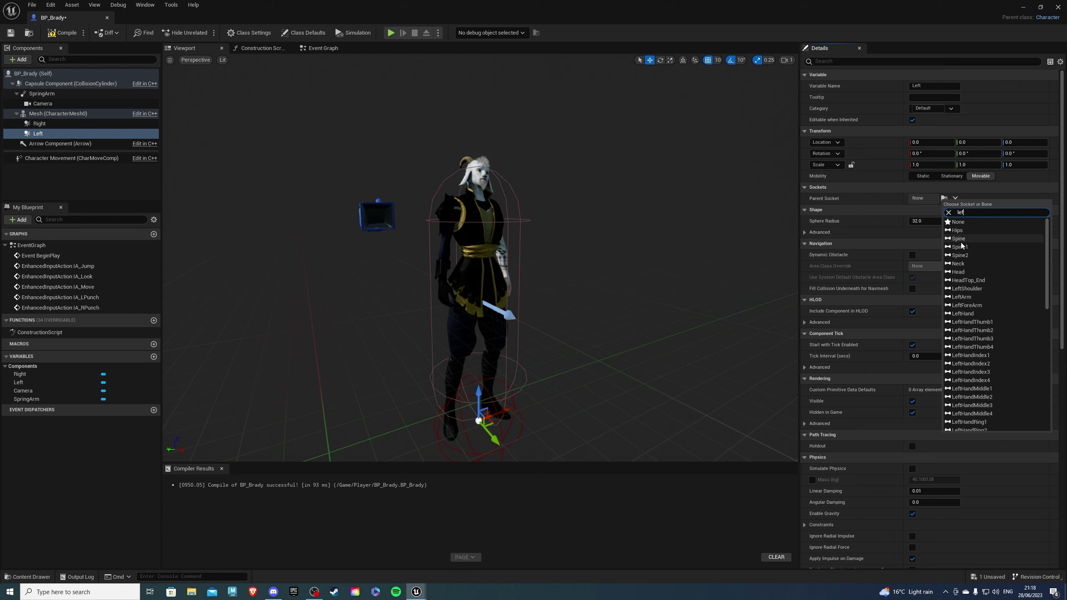
pyautogui.write('t')
pyautogui.click(964, 247)
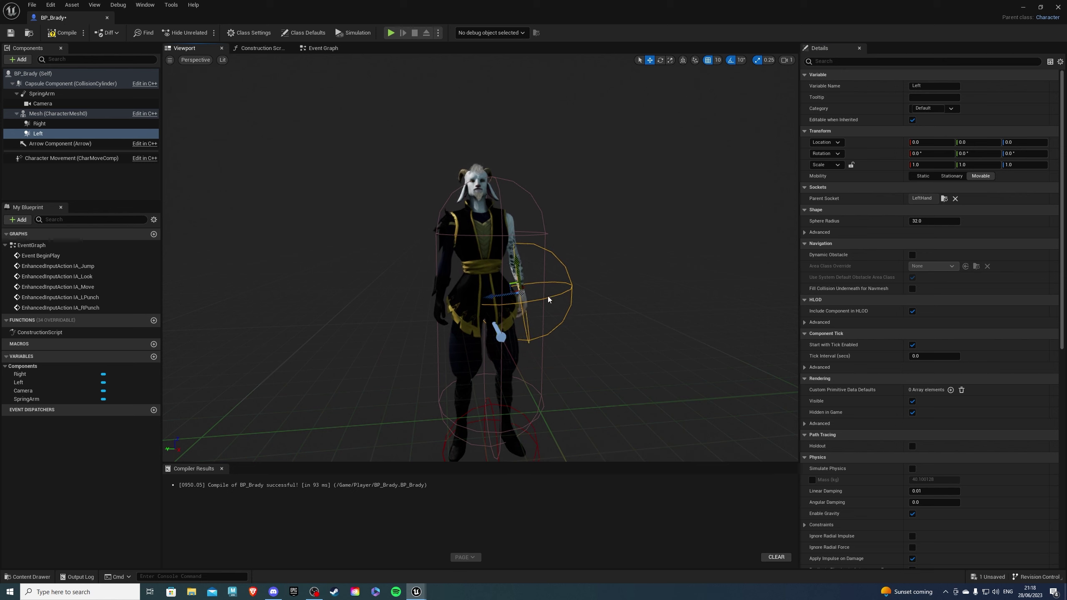
pyautogui.moveTo(547, 296); pyautogui.dragTo(501, 292, button='right')
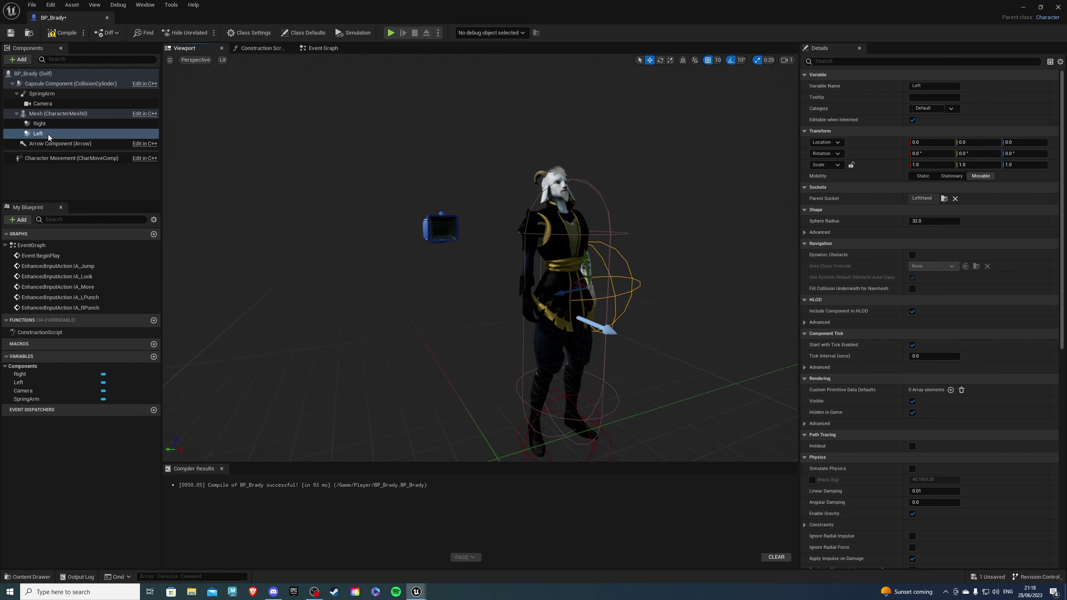
pyautogui.click(42, 124)
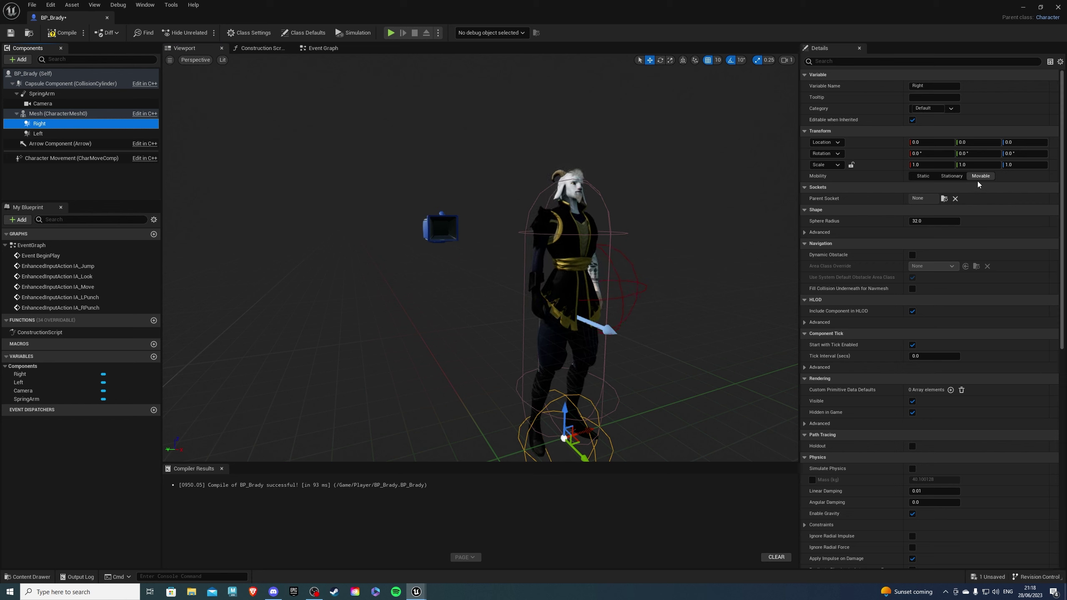
pyautogui.click(944, 198)
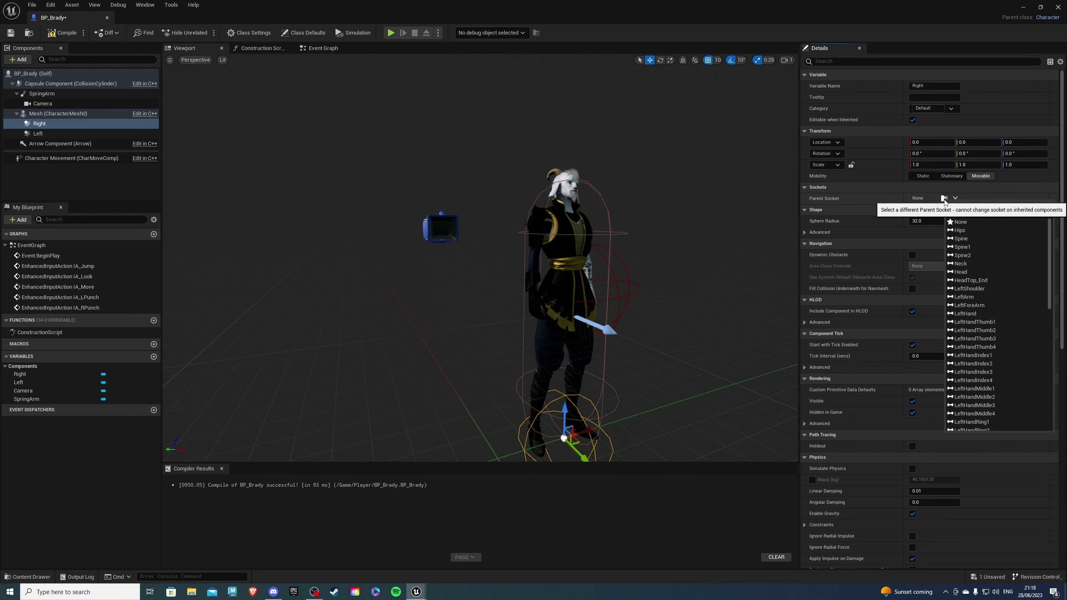
pyautogui.write('Right')
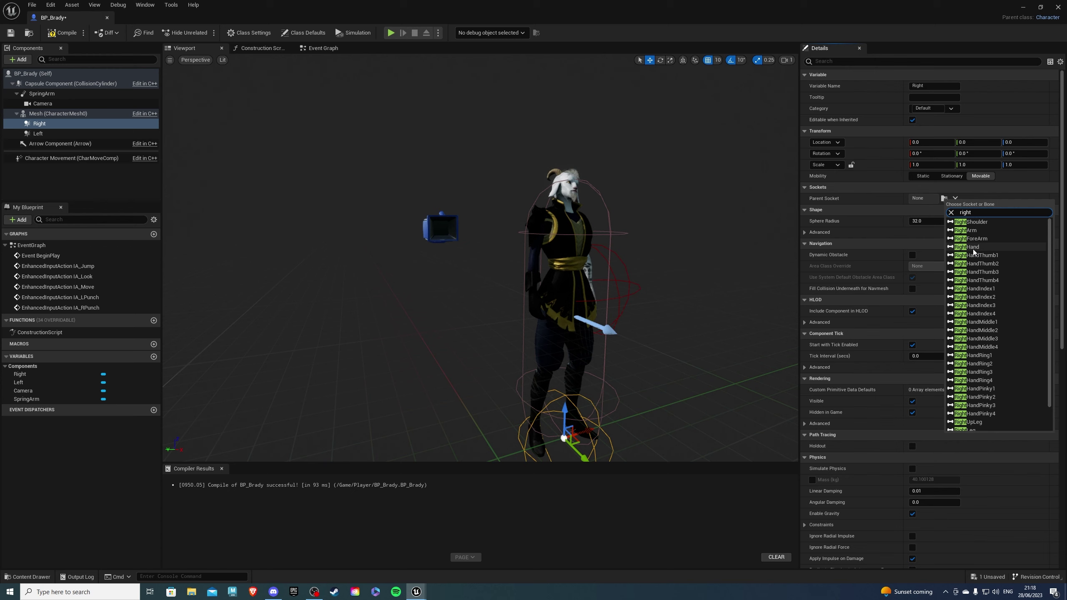
pyautogui.click(973, 247)
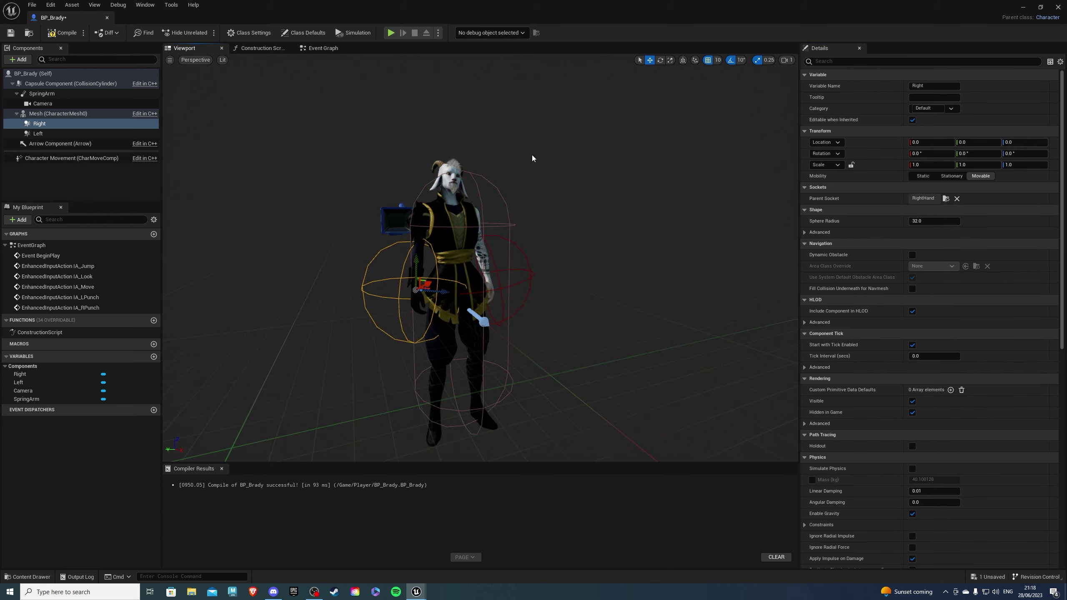
# - Compile, then feed the Left sphere's world location into Sphere Pos
pyautogui.click(63, 33)
pyautogui.click(306, 52)
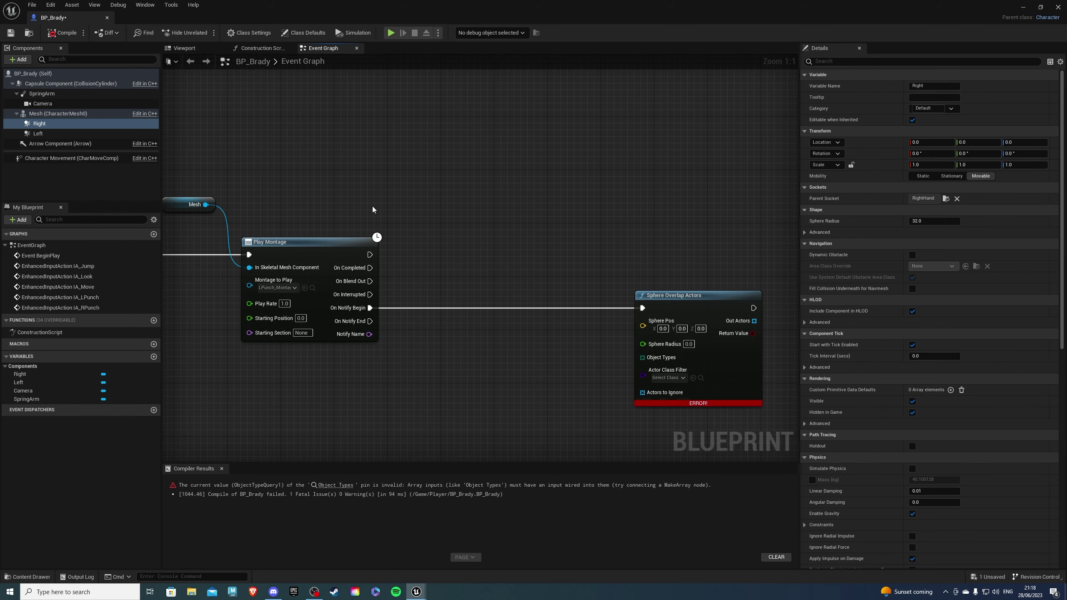
pyautogui.moveTo(514, 296); pyautogui.dragTo(598, 269, button='right')
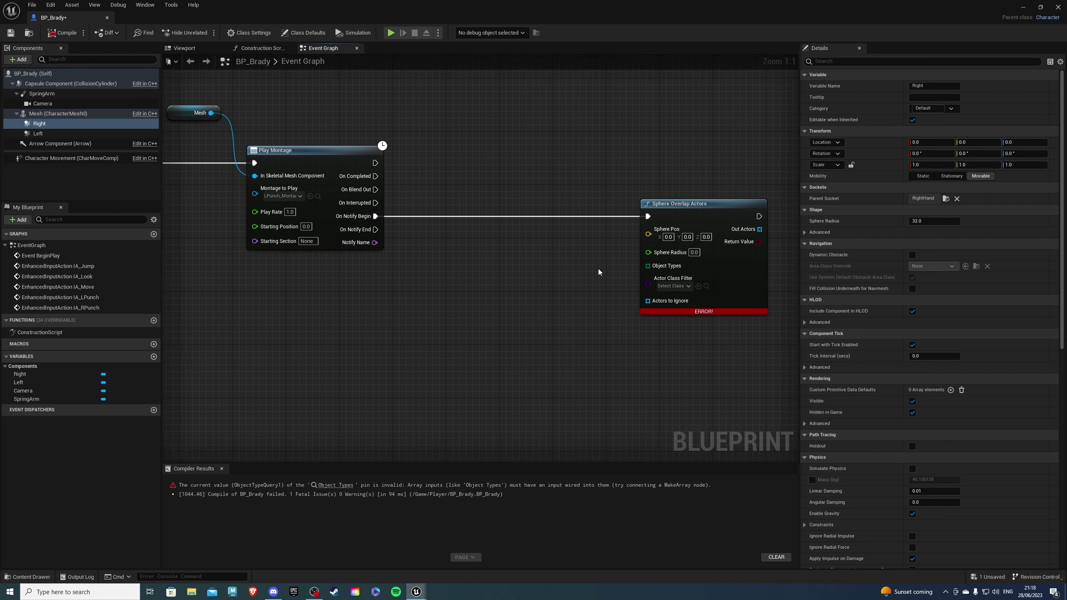
pyautogui.moveTo(671, 216); pyautogui.dragTo(668, 226, button='right')
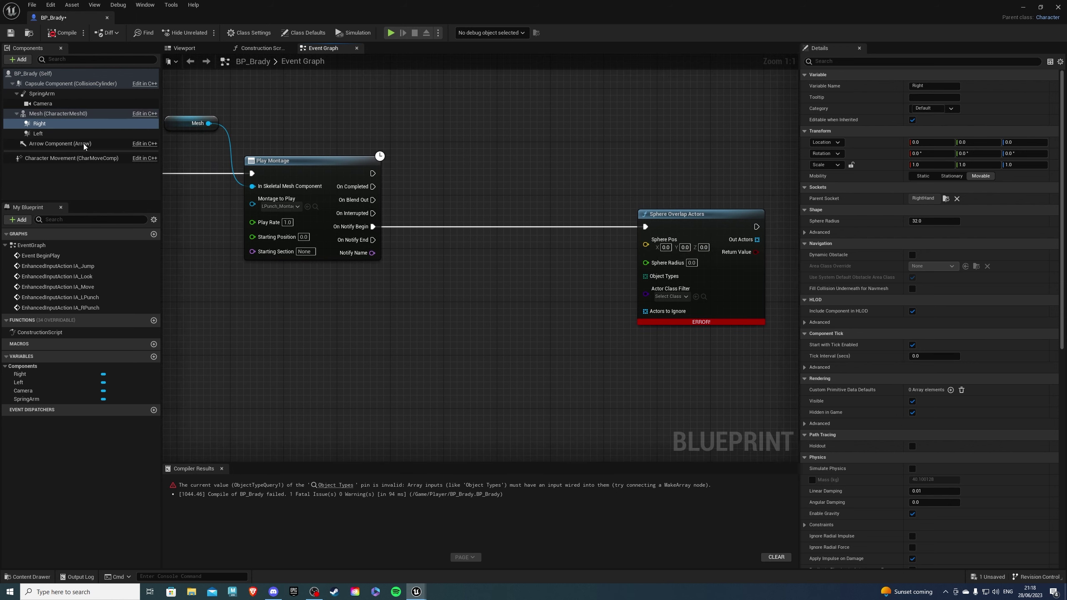
pyautogui.moveTo(75, 134)
pyautogui.mouseDown()
pyautogui.moveTo(300, 326)
pyautogui.moveTo(357, 321)
pyautogui.mouseUp()
pyautogui.write('get world loc')
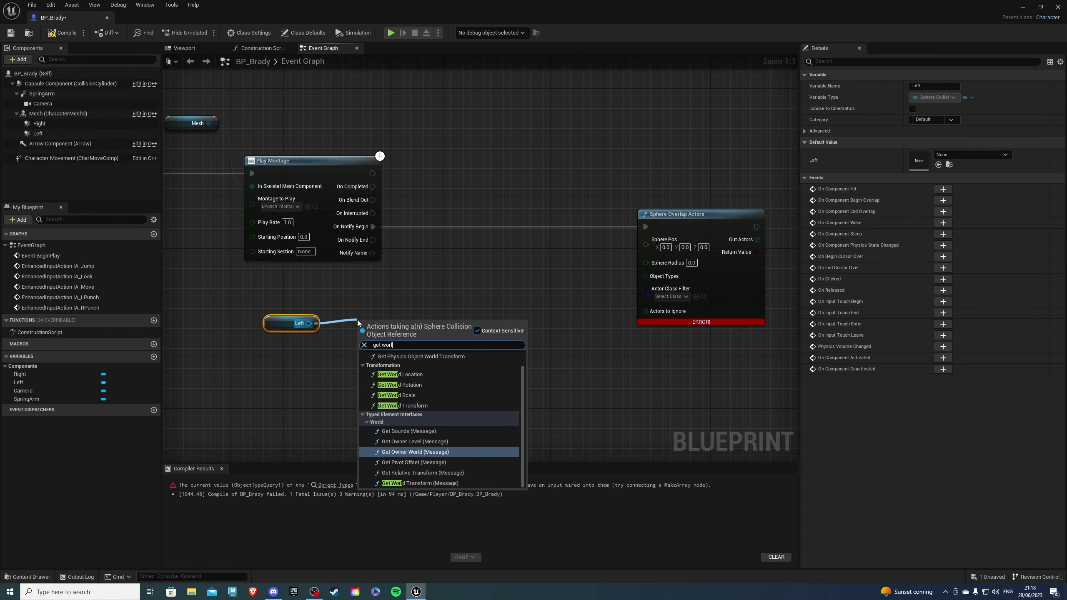
pyautogui.click(399, 381)
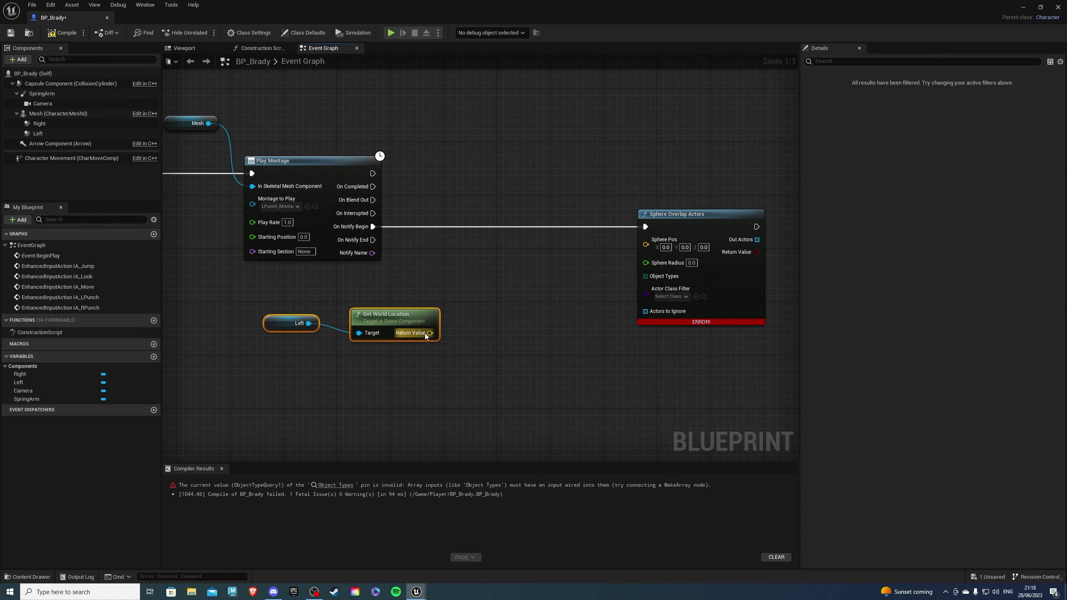
pyautogui.moveTo(429, 332); pyautogui.dragTo(646, 240)
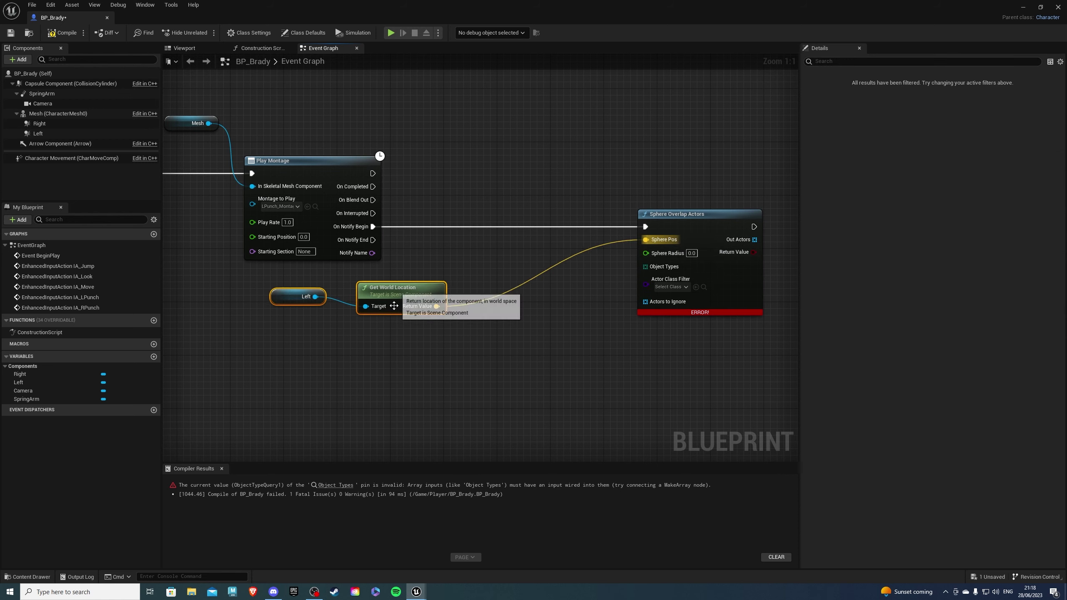
pyautogui.scroll(-1, 426, 279)
pyautogui.moveTo(426, 278)
pyautogui.mouseDown(button='right')
pyautogui.moveTo(478, 205)
pyautogui.moveTo(401, 365)
pyautogui.mouseUp(button='right')
pyautogui.scroll(1, 424, 312)
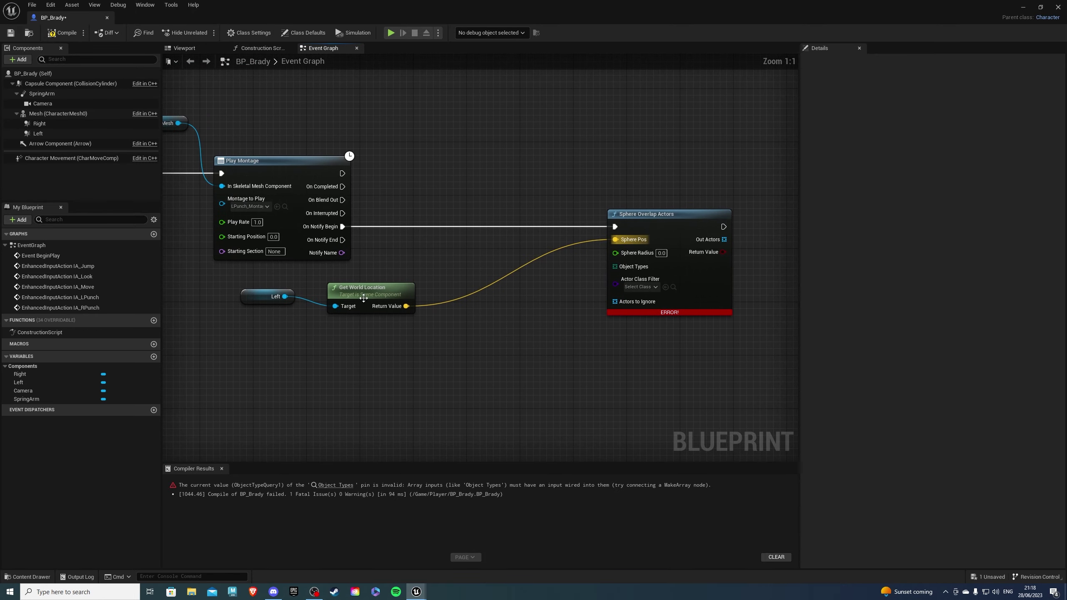
pyautogui.click(362, 283)
# - Set radius 50, Object Types to a Pawn array, and Actor Class Filter to Actor
pyautogui.moveTo(605, 270)
pyautogui.mouseDown(button='right')
pyautogui.moveTo(457, 317)
pyautogui.moveTo(544, 277)
pyautogui.mouseUp(button='right')
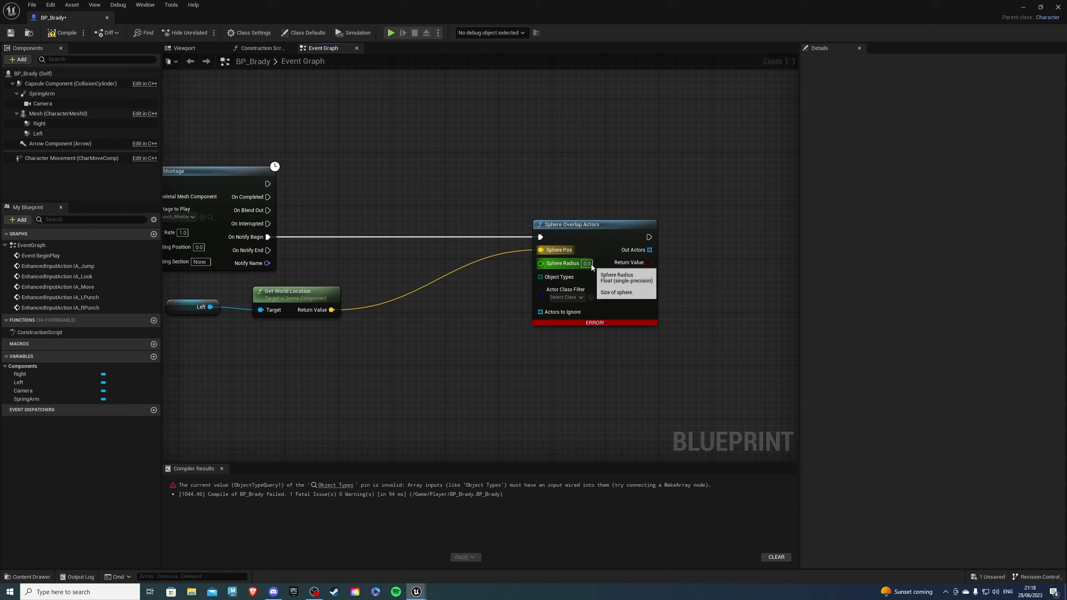
pyautogui.write('50')
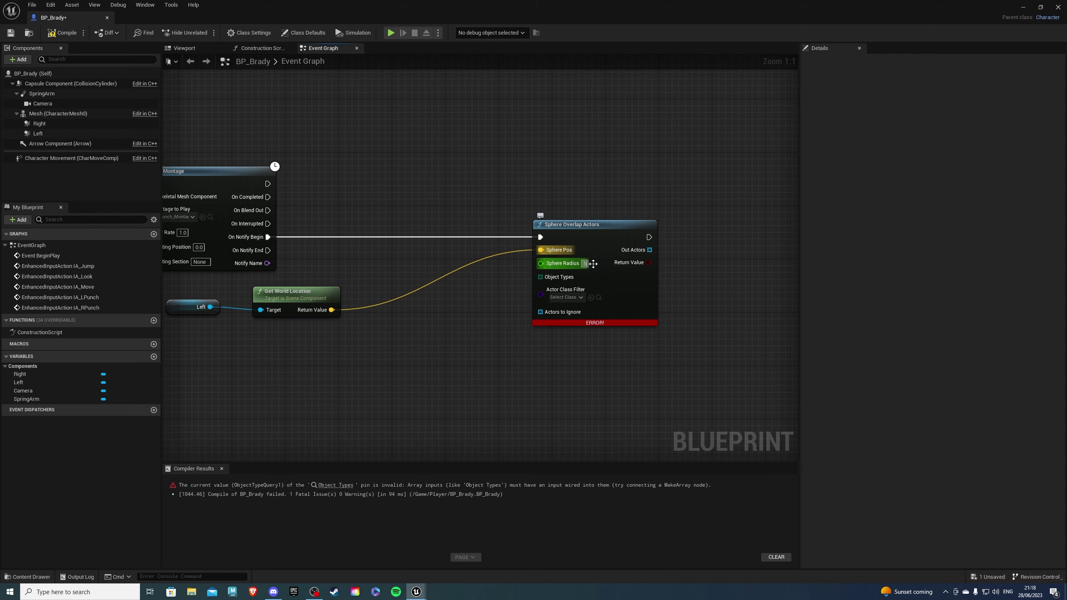
pyautogui.press('Return')
pyautogui.moveTo(492, 344); pyautogui.dragTo(516, 330, button='right')
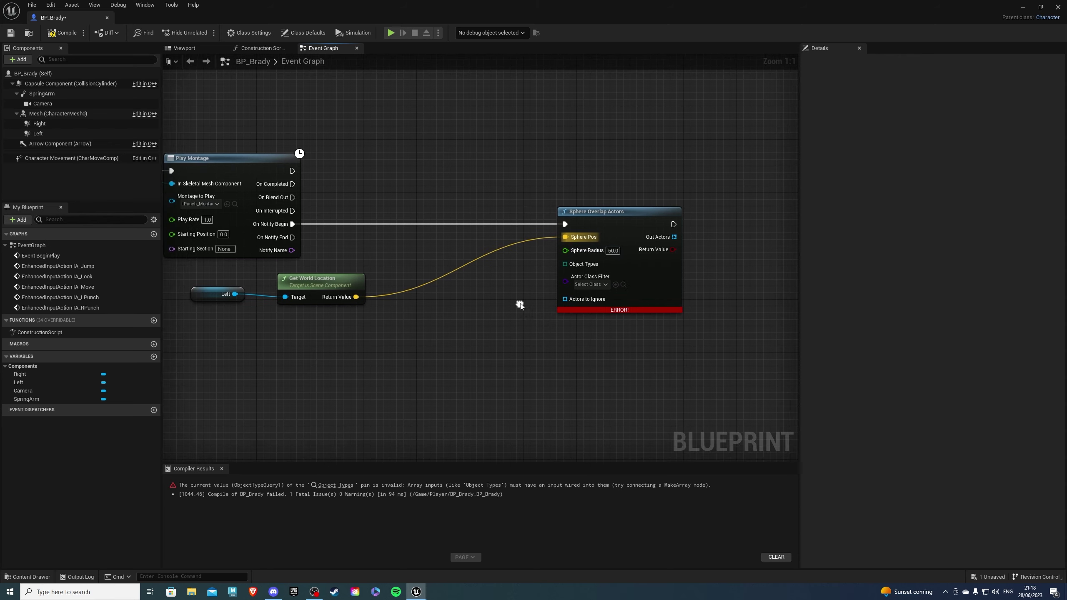
pyautogui.moveTo(565, 264); pyautogui.dragTo(487, 319)
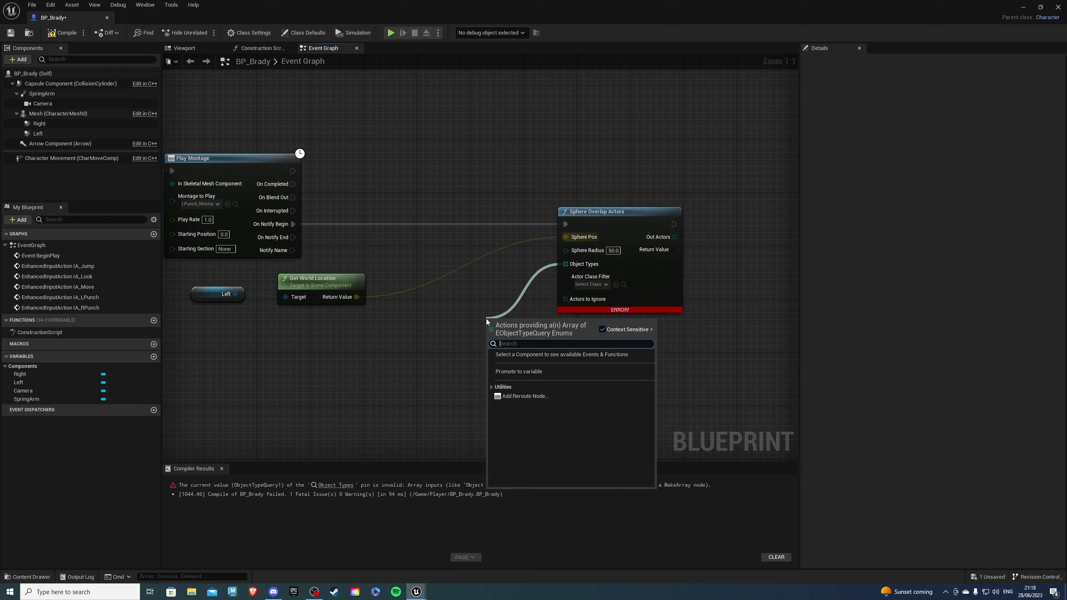
pyautogui.write('make')
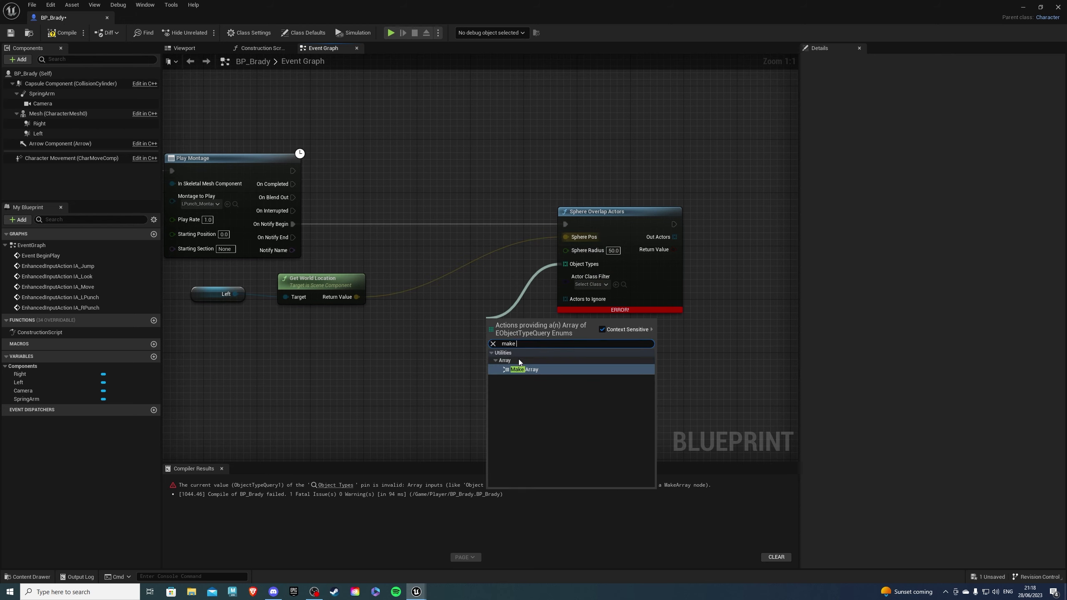
pyautogui.press('Return')
pyautogui.moveTo(532, 328); pyautogui.dragTo(424, 326)
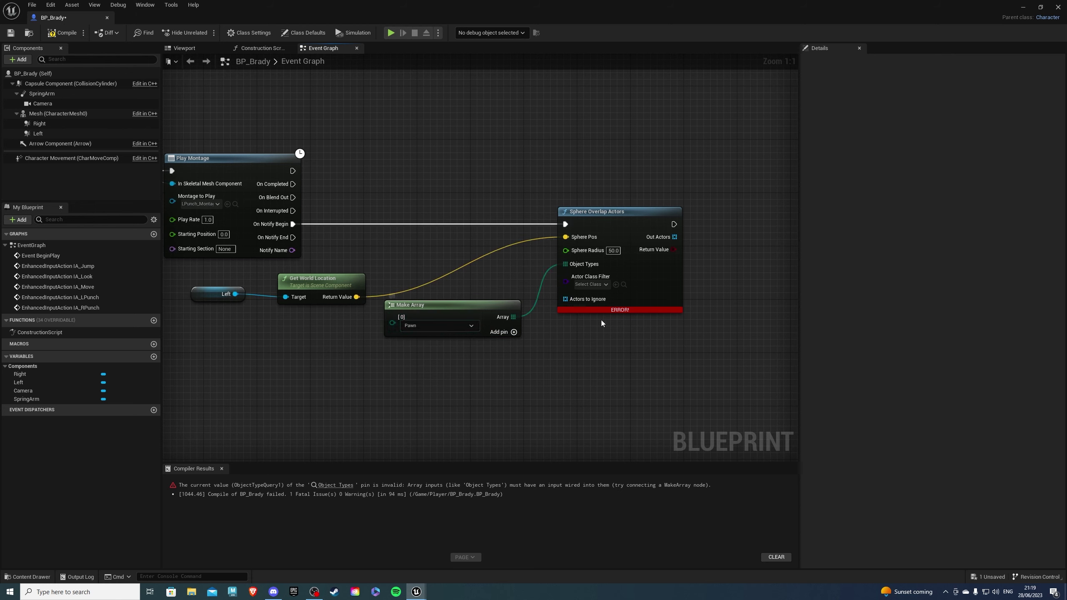
pyautogui.click(592, 285)
pyautogui.write('actor')
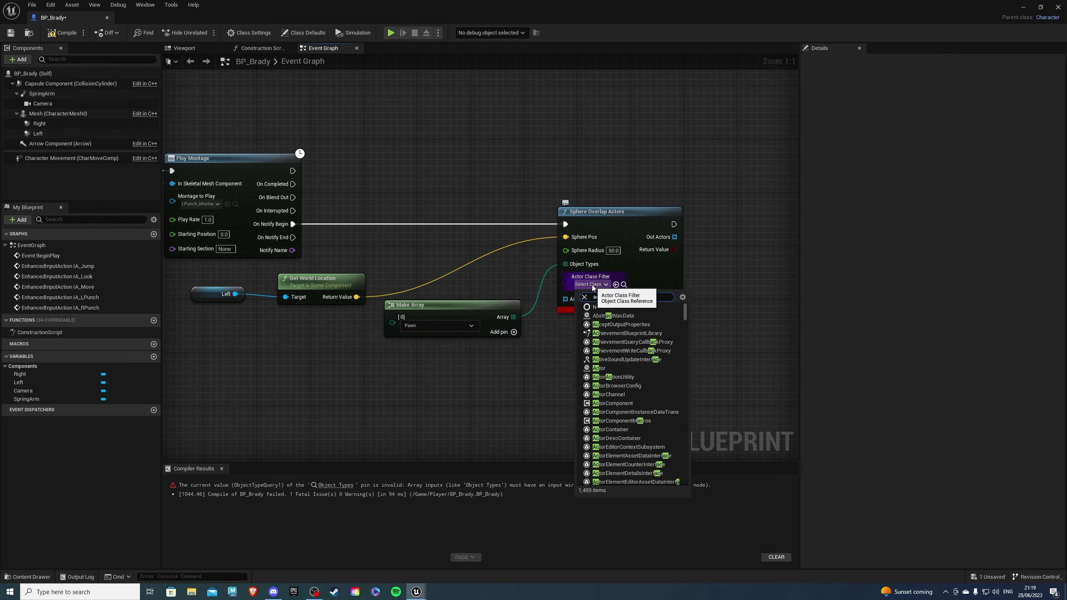
pyautogui.click(598, 315)
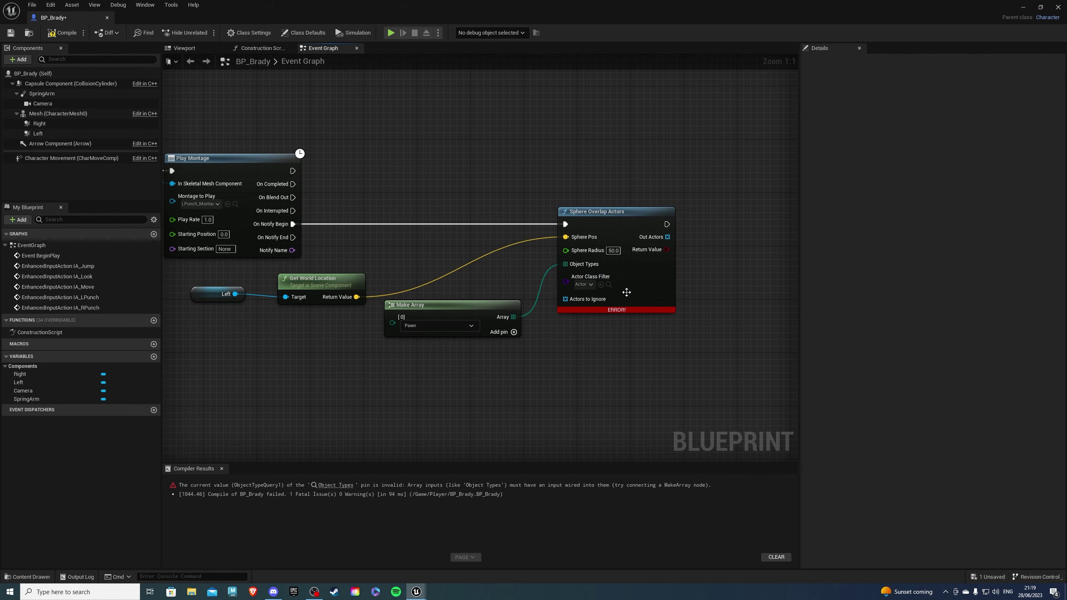
pyautogui.moveTo(581, 346); pyautogui.dragTo(564, 309, button='right')
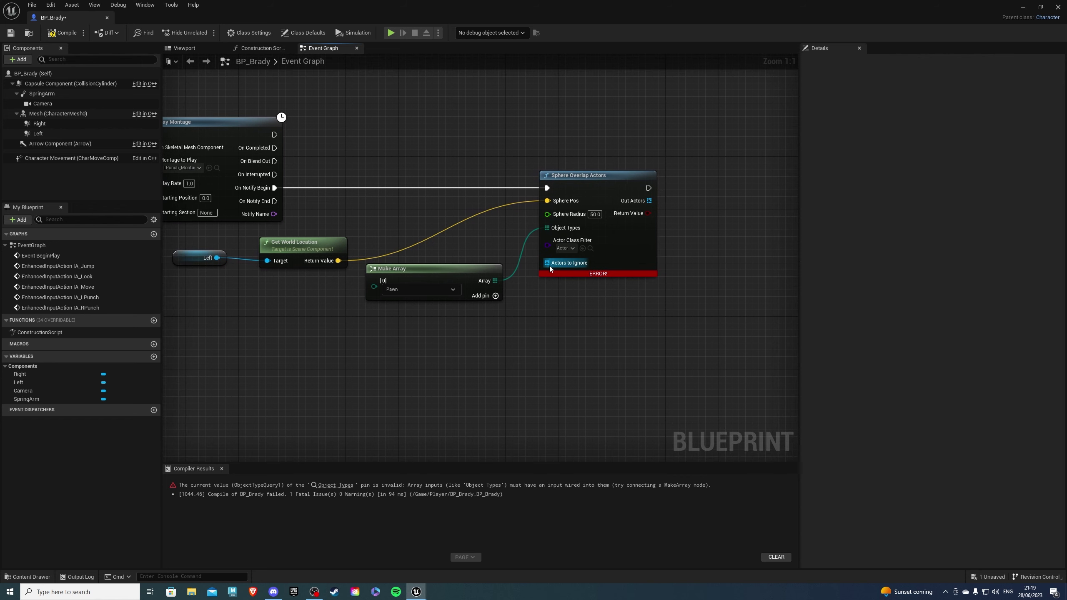
# - Make Actors to Ignore an array containing only a Self reference
pyautogui.moveTo(547, 263); pyautogui.dragTo(517, 328)
pyautogui.write('make')
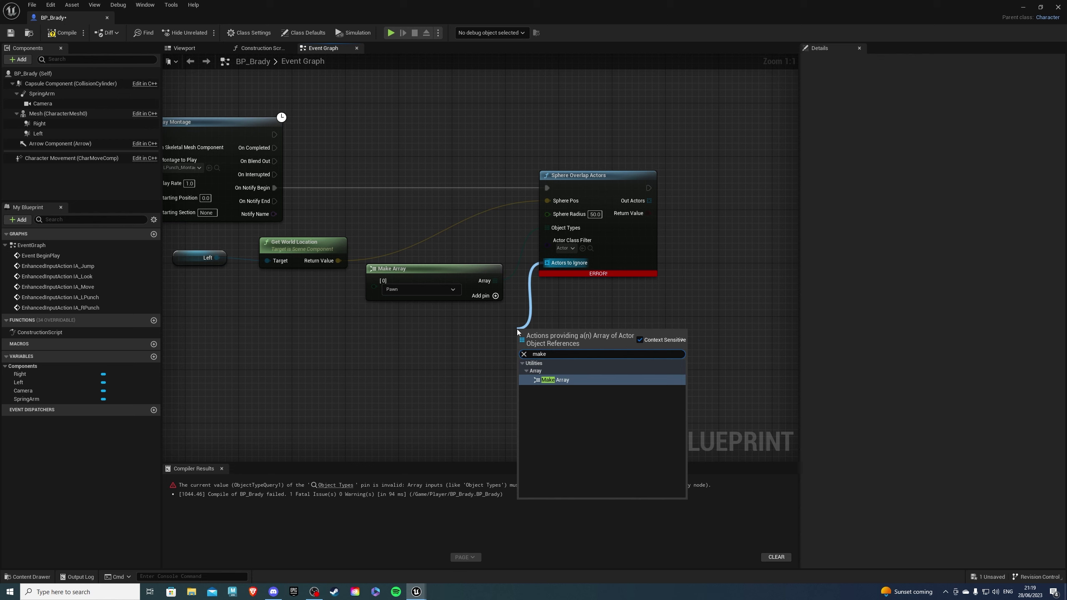
pyautogui.click(550, 380)
pyautogui.moveTo(521, 340); pyautogui.dragTo(468, 352)
pyautogui.write('sel')
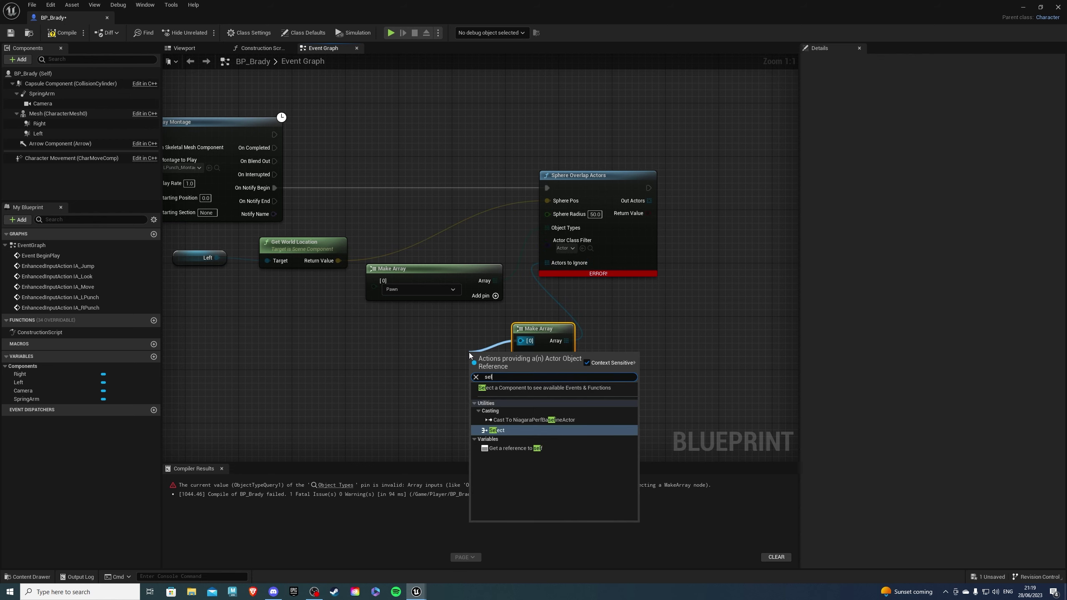
pyautogui.write('f')
pyautogui.click(510, 389)
pyautogui.moveTo(544, 332); pyautogui.dragTo(483, 318)
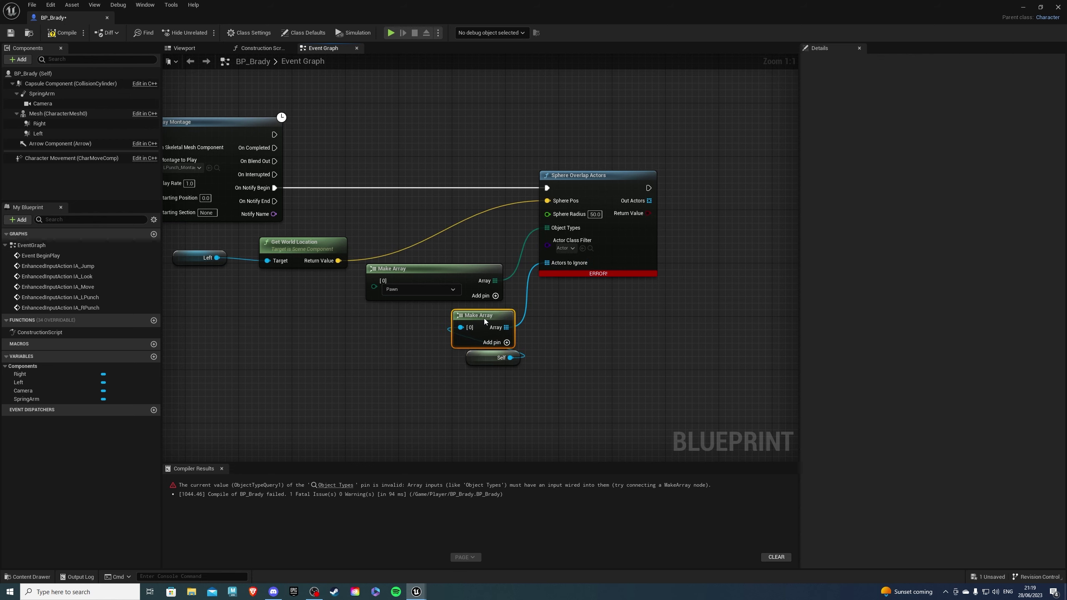
pyautogui.moveTo(472, 363); pyautogui.dragTo(392, 337)
pyautogui.moveTo(589, 300); pyautogui.dragTo(398, 373, button='right')
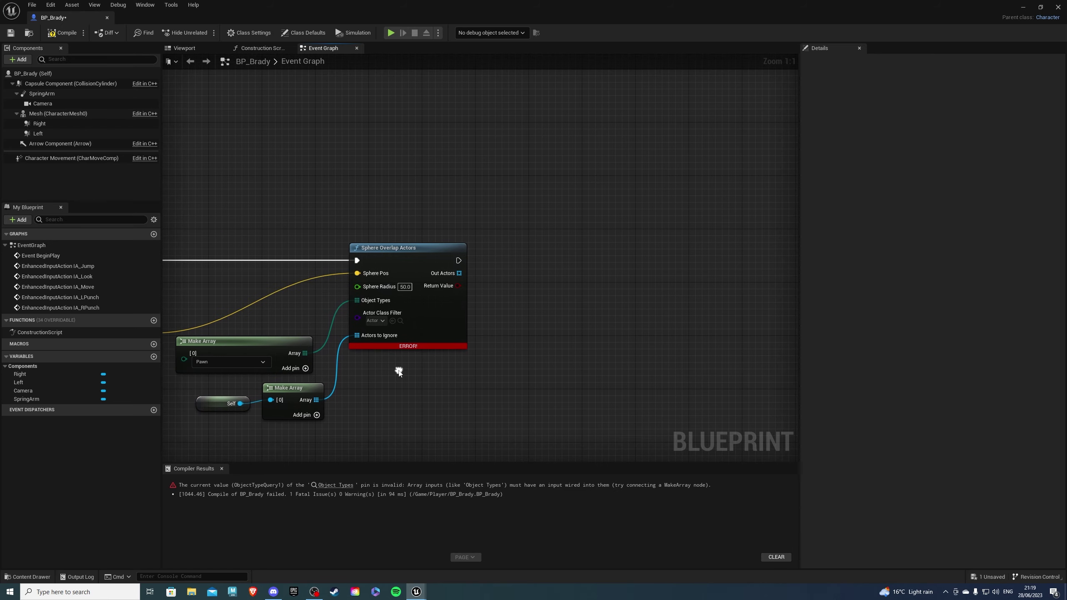
pyautogui.moveTo(395, 313); pyautogui.dragTo(474, 315, button='right')
pyautogui.moveTo(426, 289); pyautogui.dragTo(490, 290)
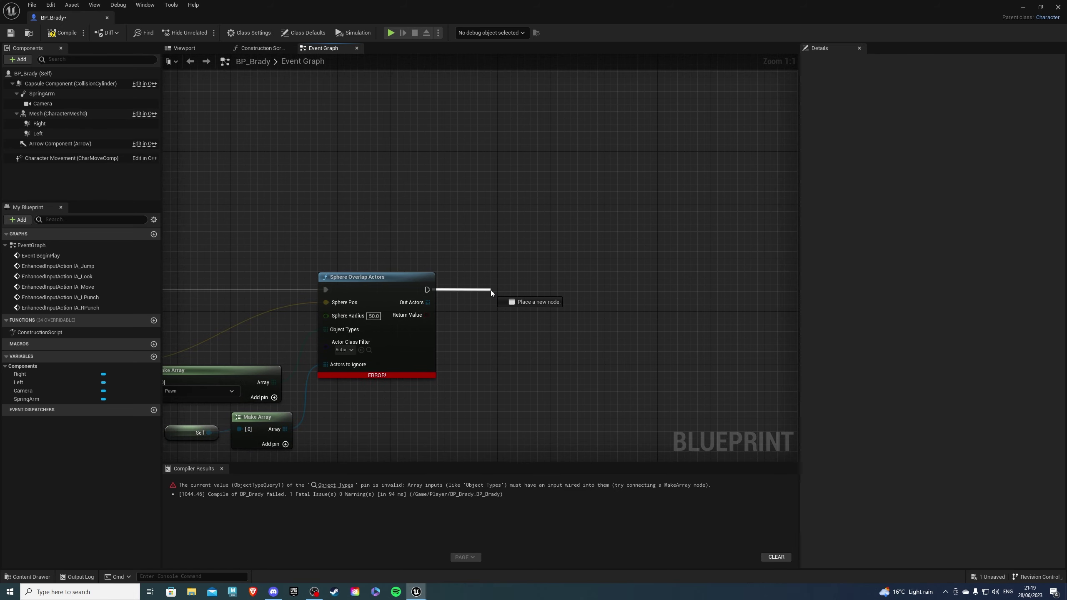
pyautogui.write('for each')
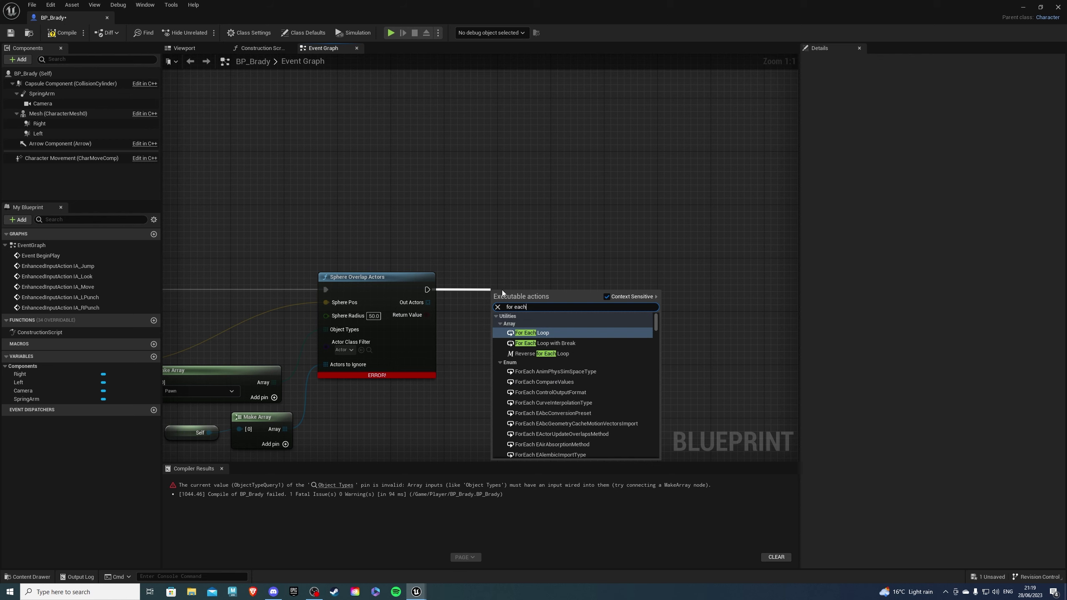
# - Loop over the overlap's Out Actors with For Each Loop and add Apply Damage in the Loop Body
pyautogui.press('Escape')
pyautogui.click(473, 286)
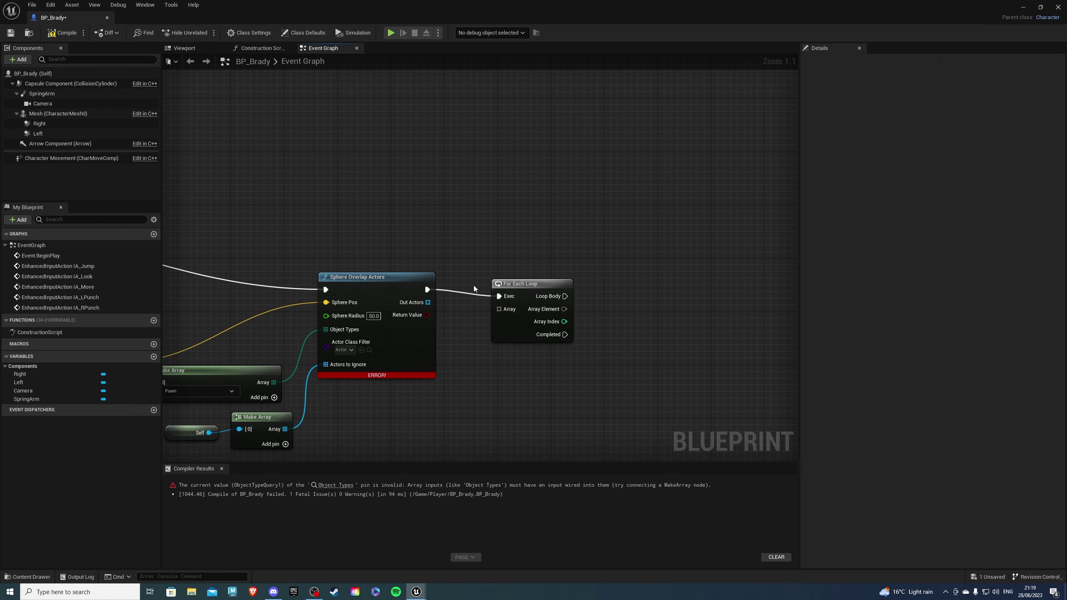
pyautogui.moveTo(420, 305); pyautogui.dragTo(498, 309)
pyautogui.click(526, 283)
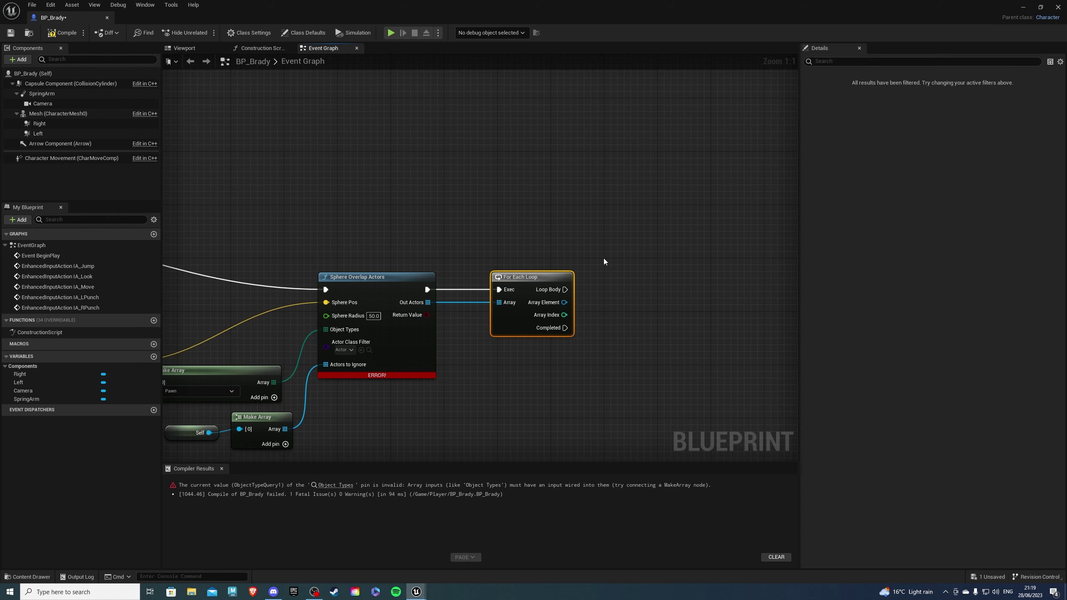
pyautogui.moveTo(604, 260); pyautogui.dragTo(484, 287, button='right')
pyautogui.moveTo(447, 294); pyautogui.dragTo(512, 295)
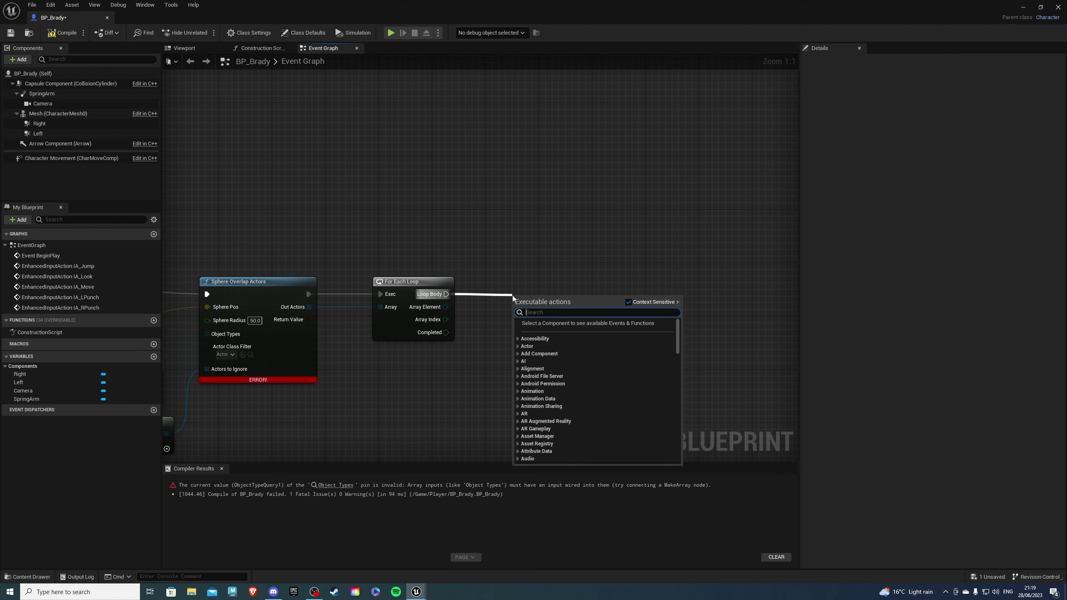
pyautogui.write('apply damage')
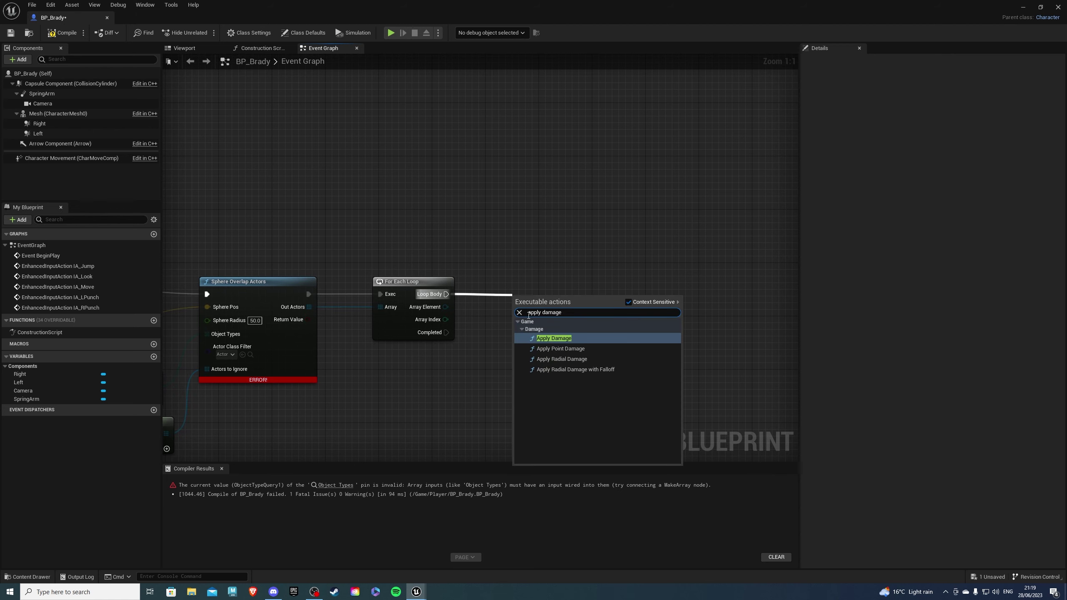
pyautogui.click(550, 339)
pyautogui.moveTo(528, 254); pyautogui.dragTo(495, 218, button='right')
pyautogui.moveTo(505, 248); pyautogui.dragTo(540, 247)
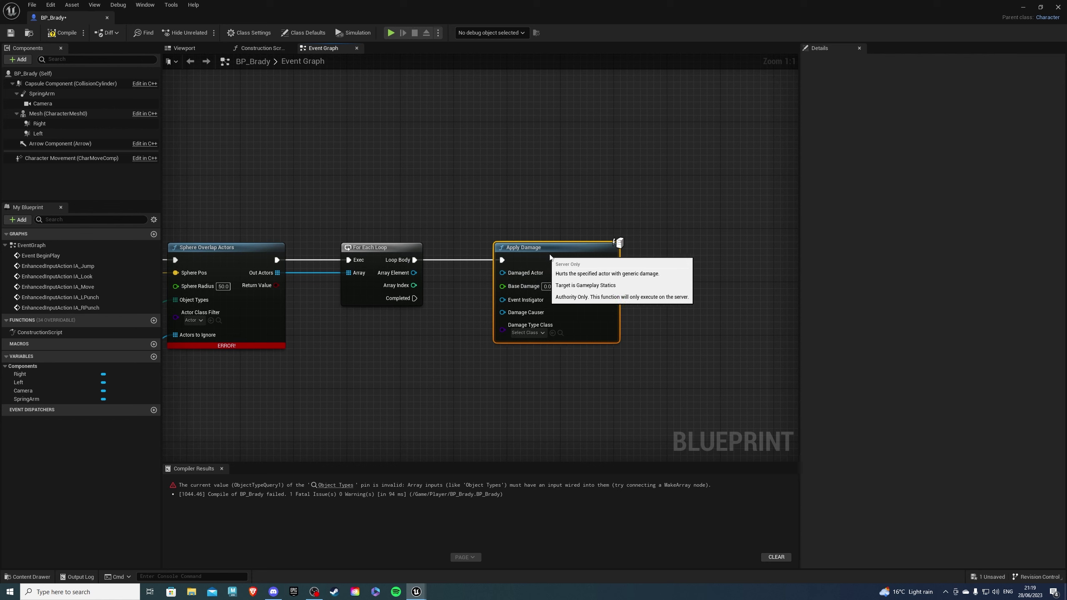
# - Reposition Apply Damage and feed each looped actor into it
pyautogui.moveTo(539, 225); pyautogui.dragTo(565, 235, button='right')
pyautogui.moveTo(439, 284)
pyautogui.mouseDown(button='right')
pyautogui.moveTo(482, 307)
pyautogui.moveTo(479, 289)
pyautogui.mouseUp(button='right')
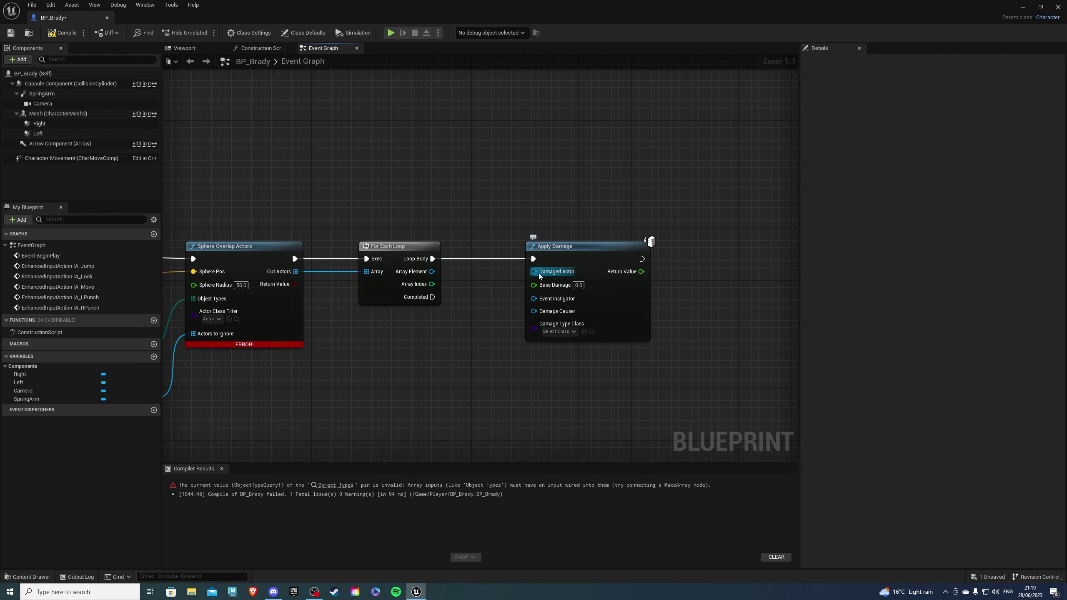
pyautogui.moveTo(540, 277)
pyautogui.mouseDown(button='right')
pyautogui.moveTo(543, 309)
pyautogui.moveTo(524, 292)
pyautogui.moveTo(541, 264)
pyautogui.mouseUp(button='right')
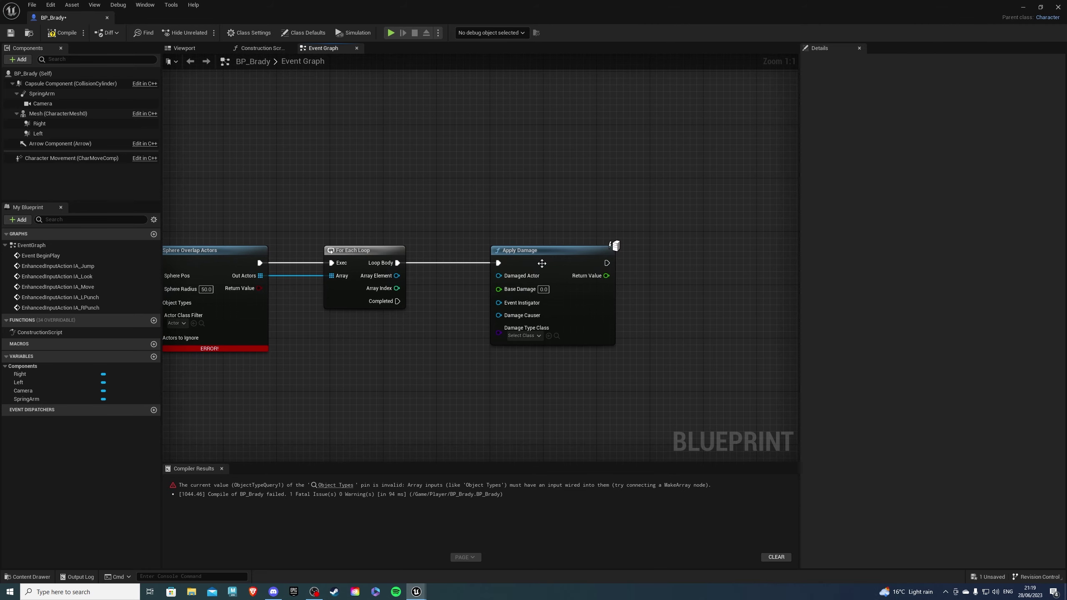
pyautogui.moveTo(541, 264); pyautogui.dragTo(578, 263)
pyautogui.moveTo(487, 300)
pyautogui.mouseDown(button='right')
pyautogui.moveTo(492, 316)
pyautogui.moveTo(506, 301)
pyautogui.mouseUp(button='right')
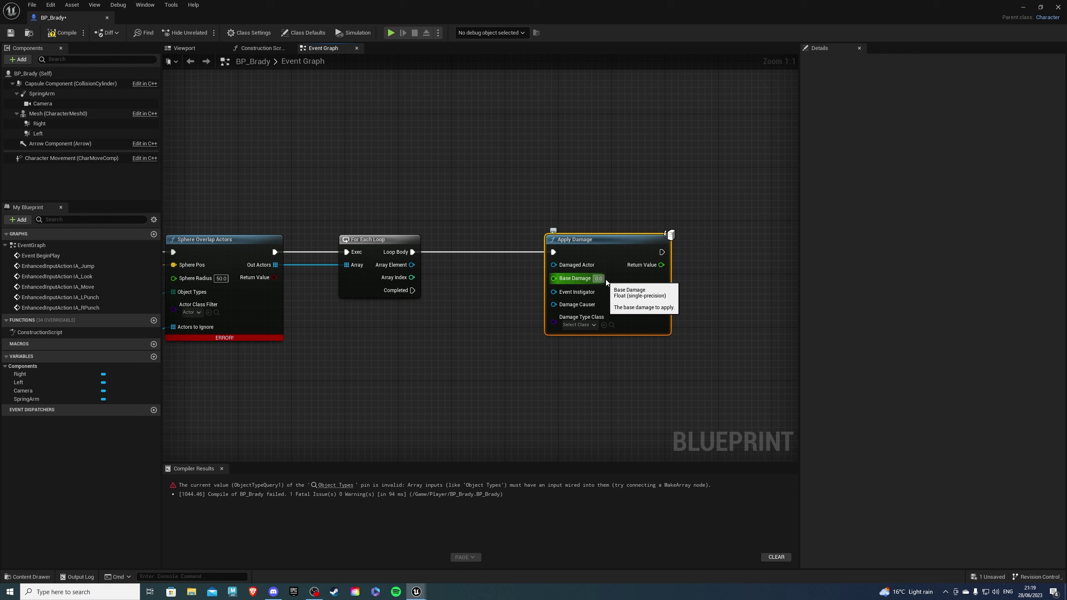
pyautogui.moveTo(449, 279); pyautogui.dragTo(451, 287, button='right')
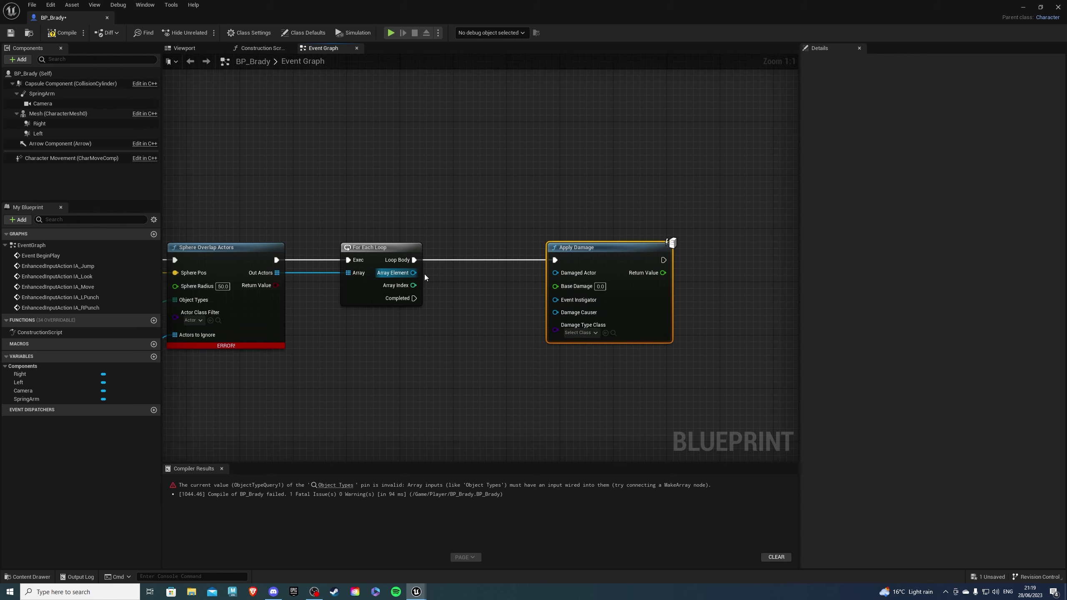
pyautogui.moveTo(412, 273); pyautogui.dragTo(556, 272)
pyautogui.moveTo(487, 314); pyautogui.dragTo(531, 305, button='right')
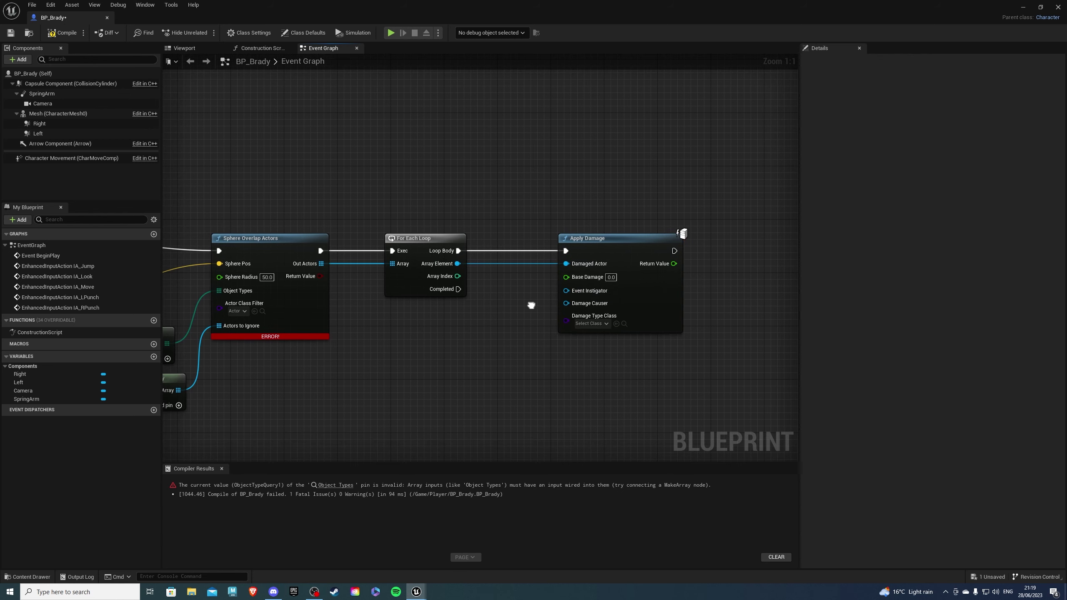
# - Use Get Controller as instigator, Self as damage causer, and DamageType as the damage class
pyautogui.moveTo(571, 294); pyautogui.dragTo(526, 320)
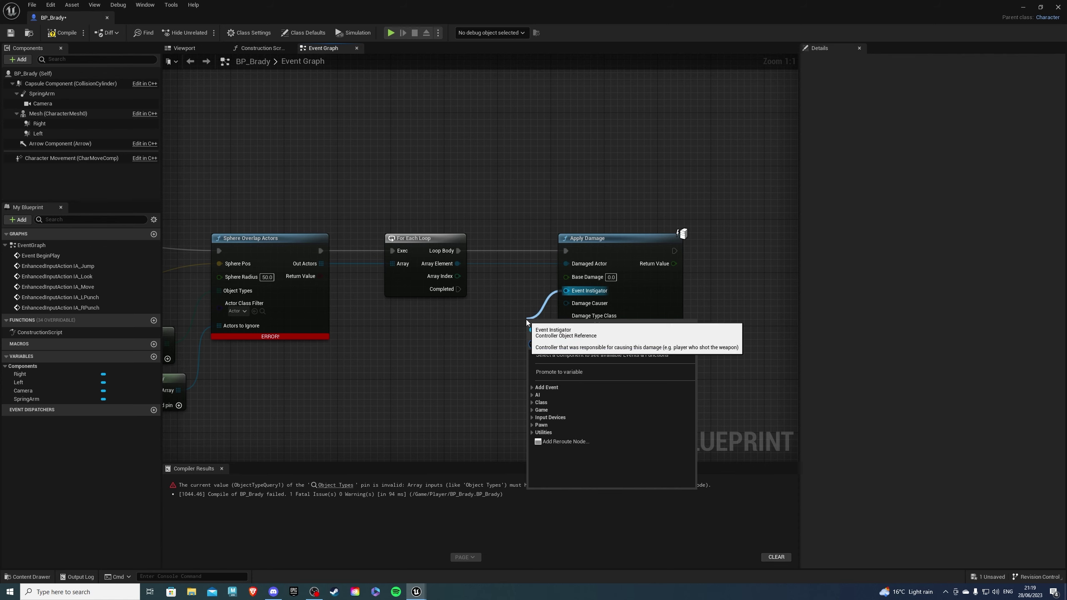
pyautogui.write('get')
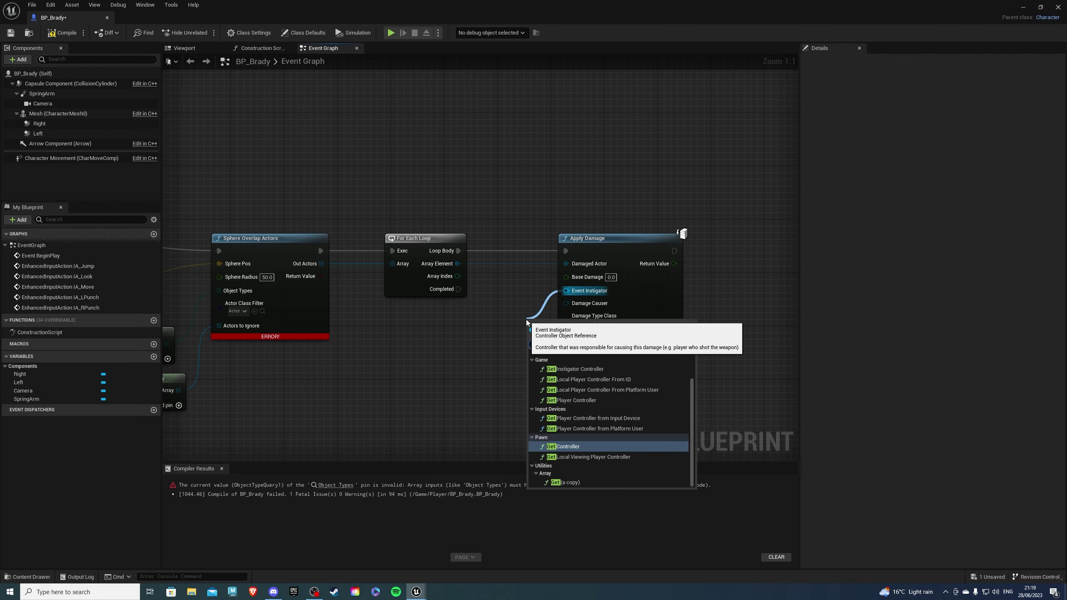
pyautogui.write(' cont')
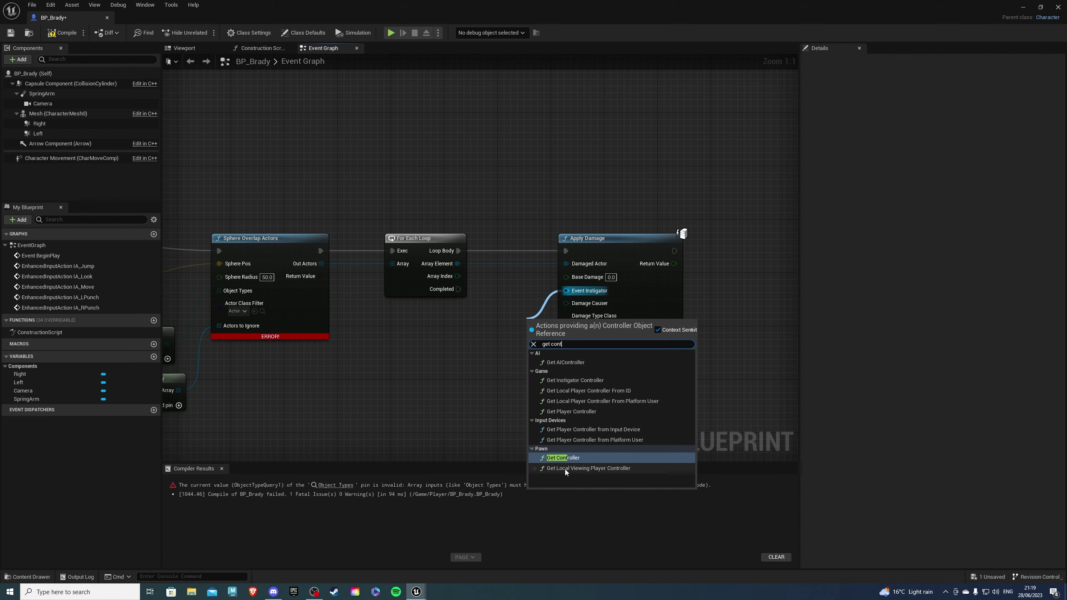
pyautogui.press('Return')
pyautogui.moveTo(533, 315); pyautogui.dragTo(422, 315)
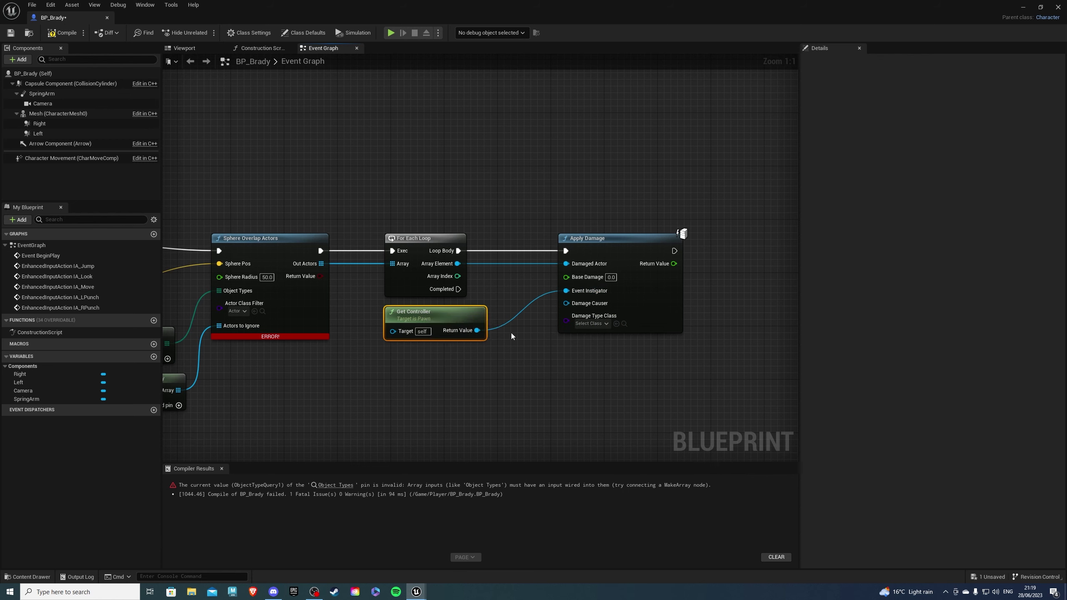
pyautogui.moveTo(565, 303); pyautogui.dragTo(512, 364)
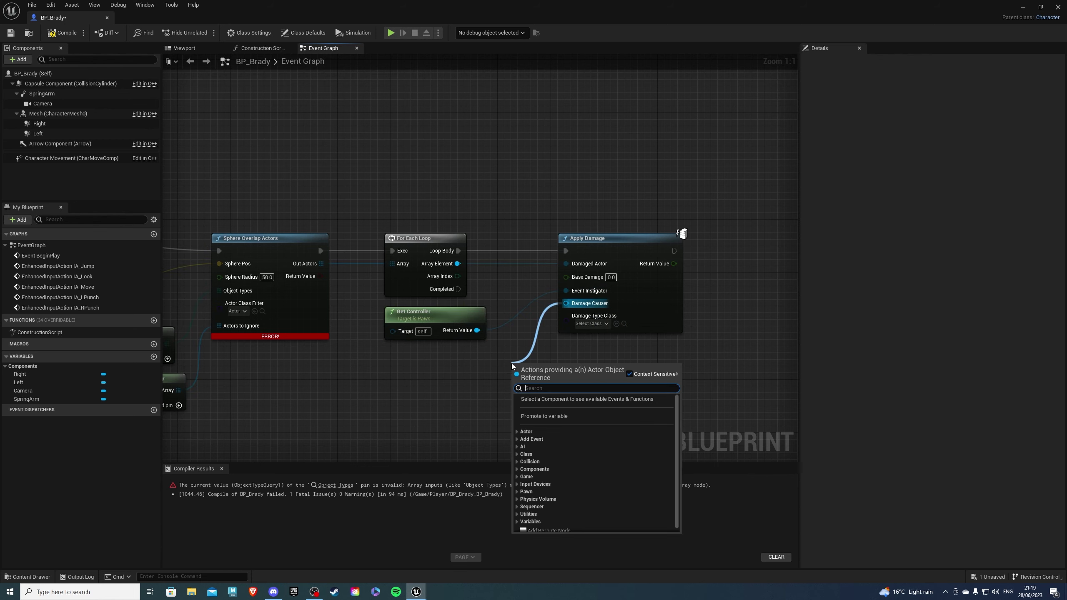
pyautogui.write('self')
pyautogui.click(566, 409)
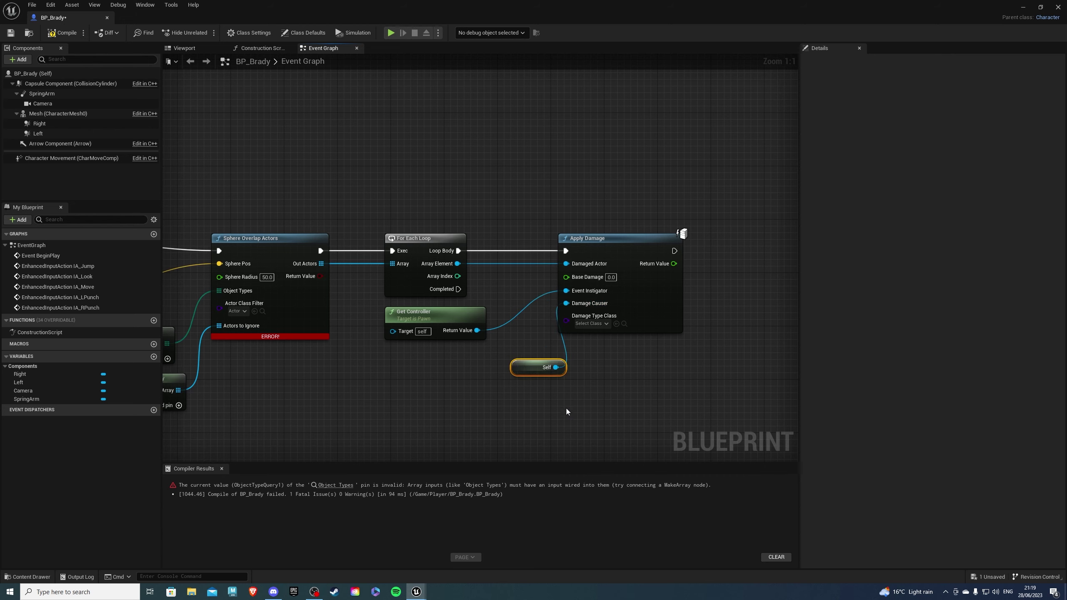
pyautogui.moveTo(524, 366); pyautogui.dragTo(444, 352)
pyautogui.click(599, 323)
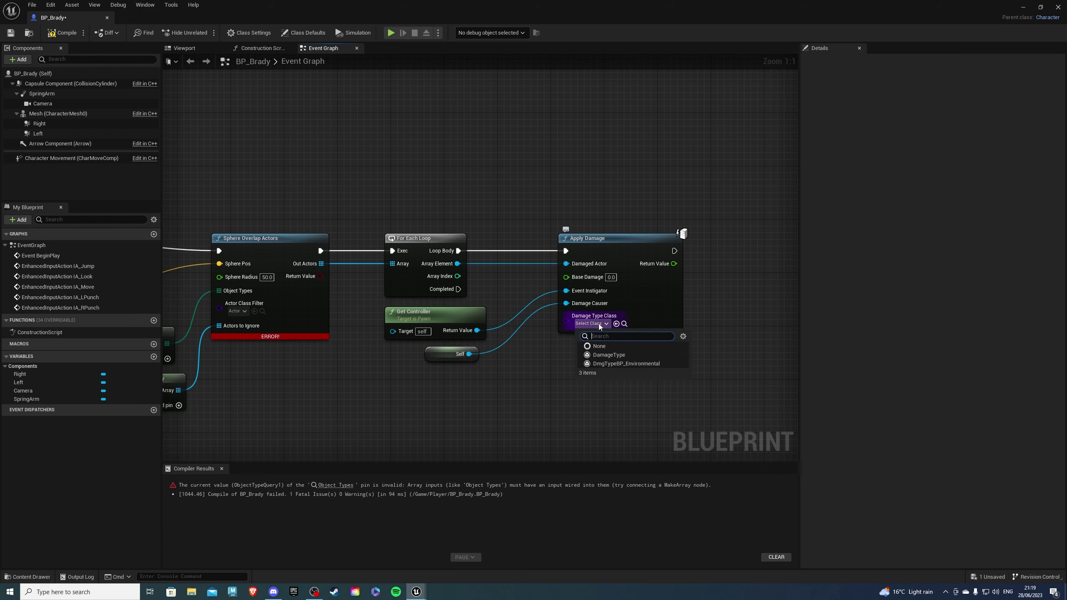
pyautogui.click(609, 354)
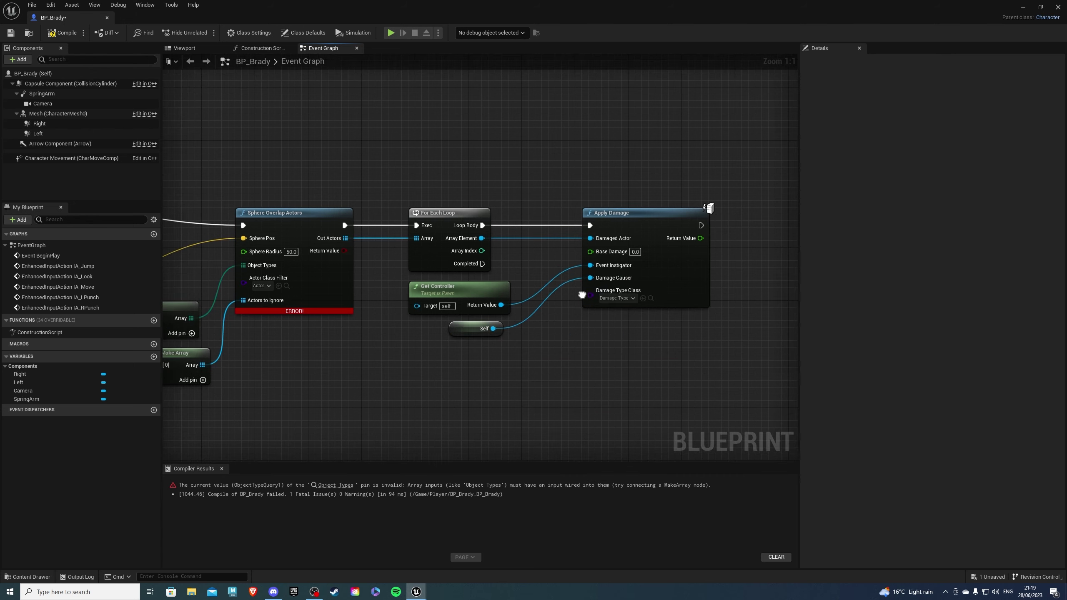
pyautogui.scroll(-2, 465, 341)
pyautogui.scroll(2, 466, 340)
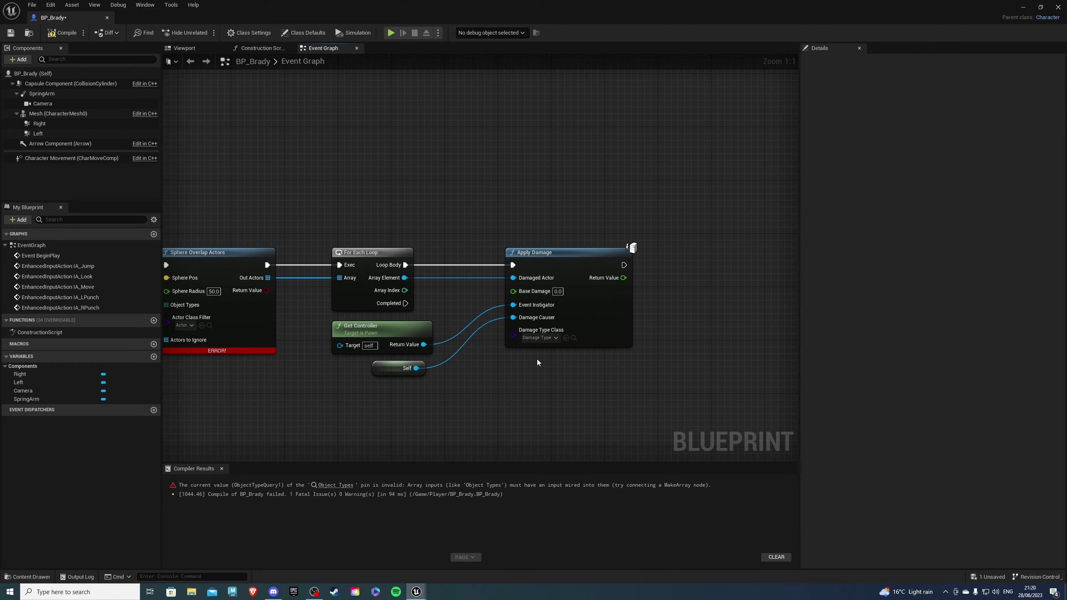
# - Review the finished damage graph and compile the blueprint
pyautogui.moveTo(649, 297); pyautogui.dragTo(495, 324, button='right')
pyautogui.scroll(-3, 345, 367)
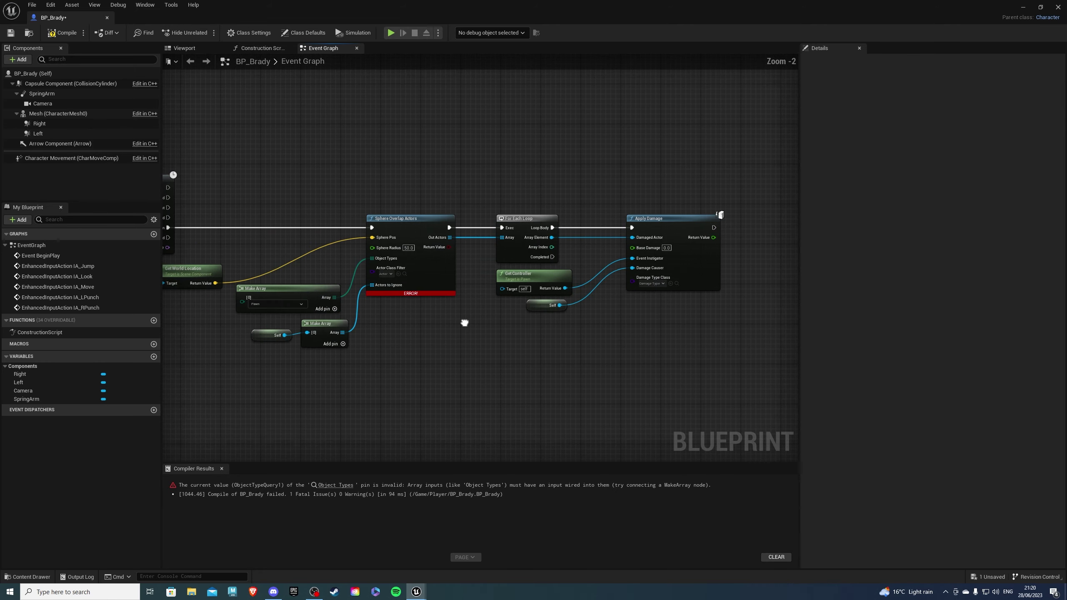
pyautogui.moveTo(345, 366)
pyautogui.mouseDown(button='right')
pyautogui.moveTo(564, 318)
pyautogui.moveTo(571, 338)
pyautogui.mouseUp(button='right')
pyautogui.scroll(-1, 553, 305)
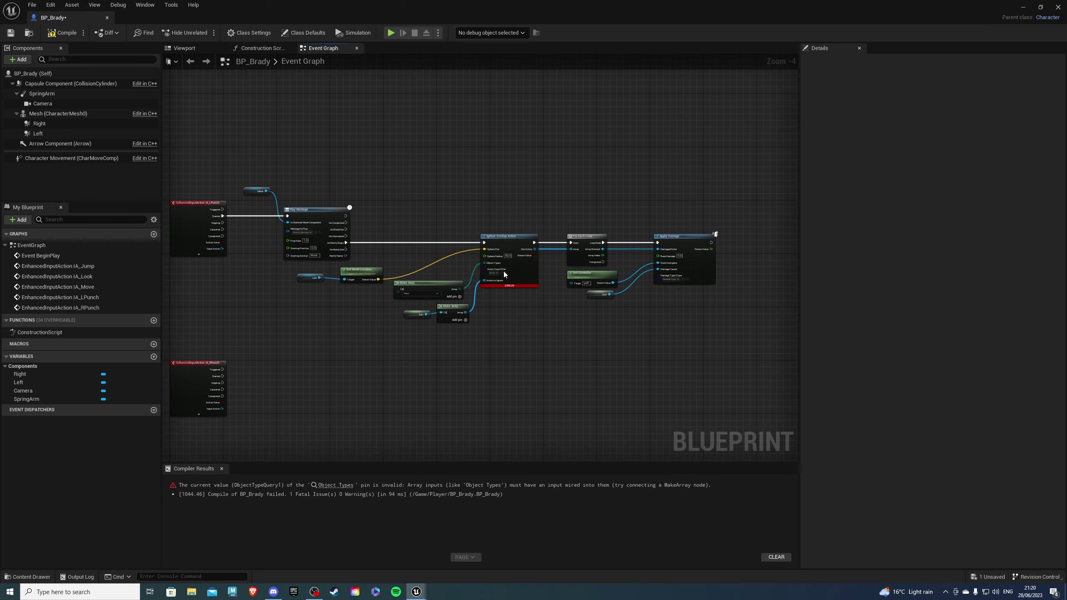
pyautogui.click(66, 36)
pyautogui.scroll(3, 405, 171)
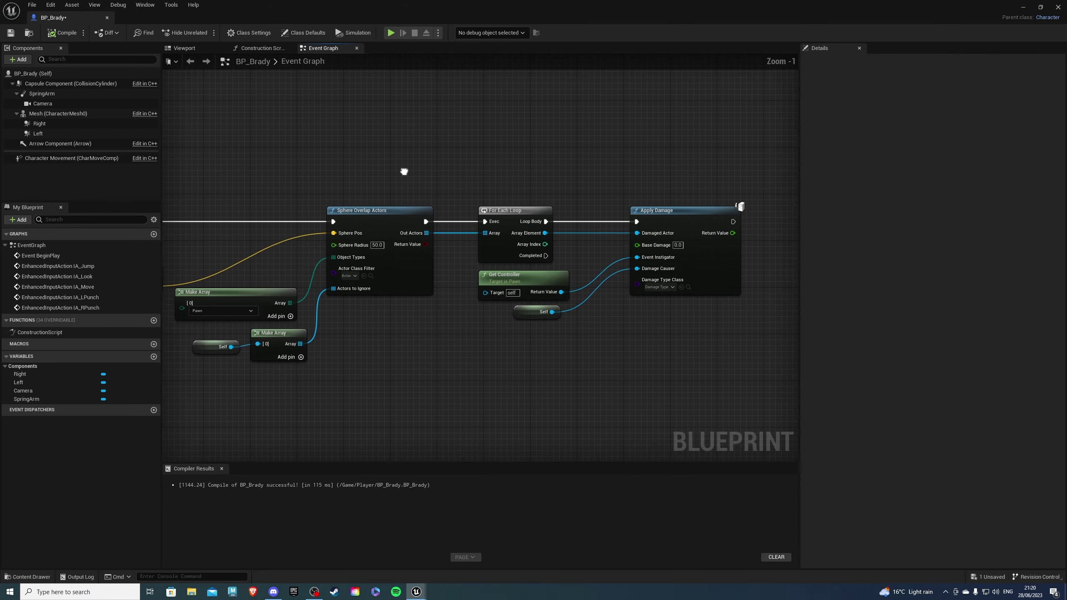
# - Duplicate the punch node chain below the original and wire IA_RPunch Started to its Play Montage
pyautogui.moveTo(378, 166); pyautogui.dragTo(384, 167, button='right')
pyautogui.scroll(-3, 384, 167)
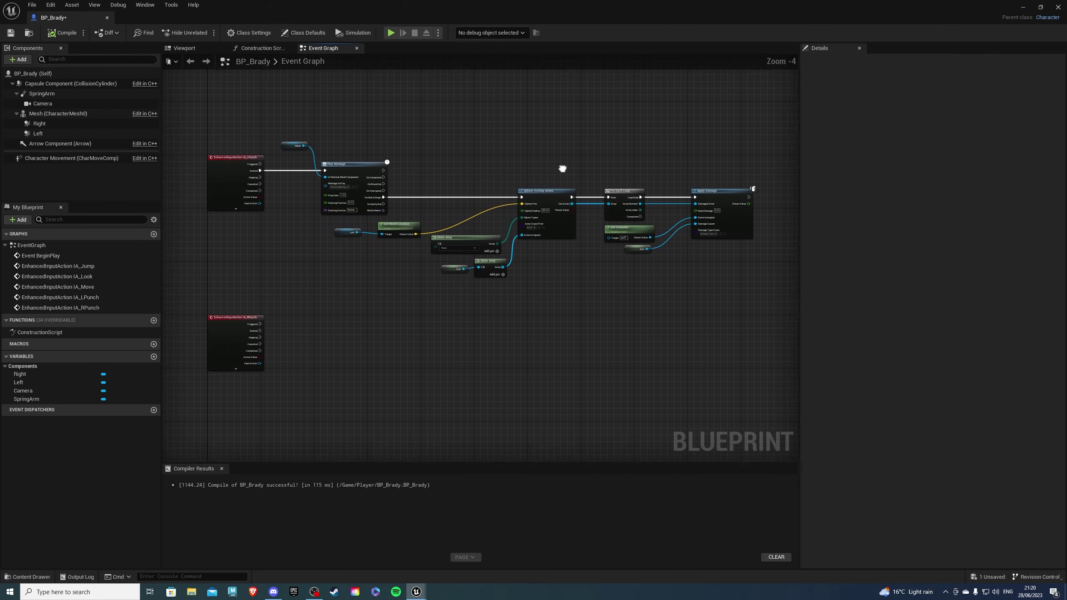
pyautogui.moveTo(561, 167); pyautogui.dragTo(435, 167, button='right')
pyautogui.moveTo(289, 123); pyautogui.dragTo(735, 302)
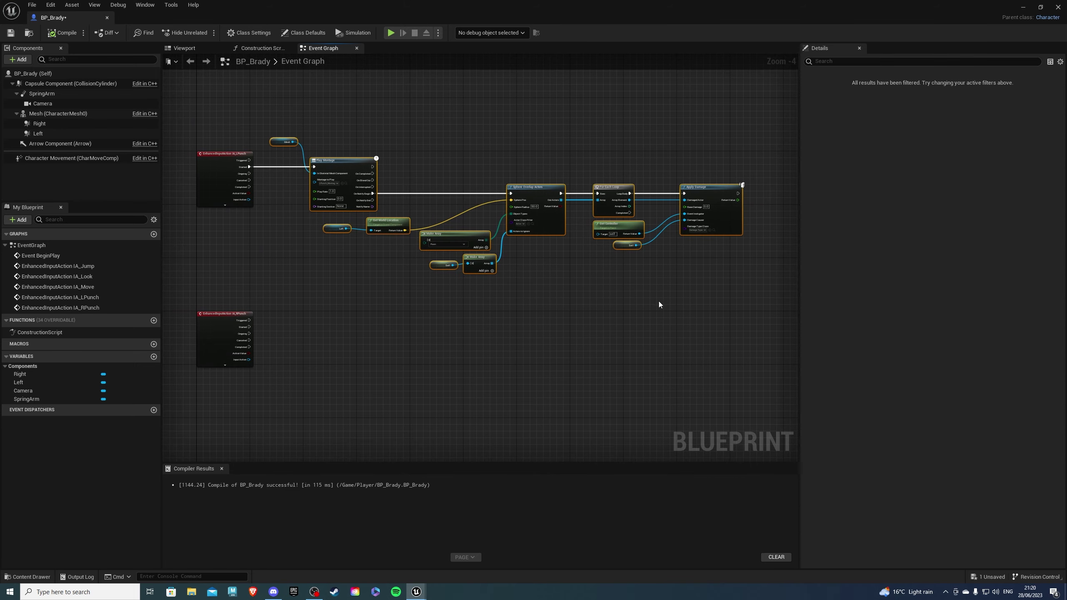
pyautogui.moveTo(459, 363); pyautogui.dragTo(486, 254, button='right')
pyautogui.click(450, 255)
pyautogui.scroll(2, 451, 257)
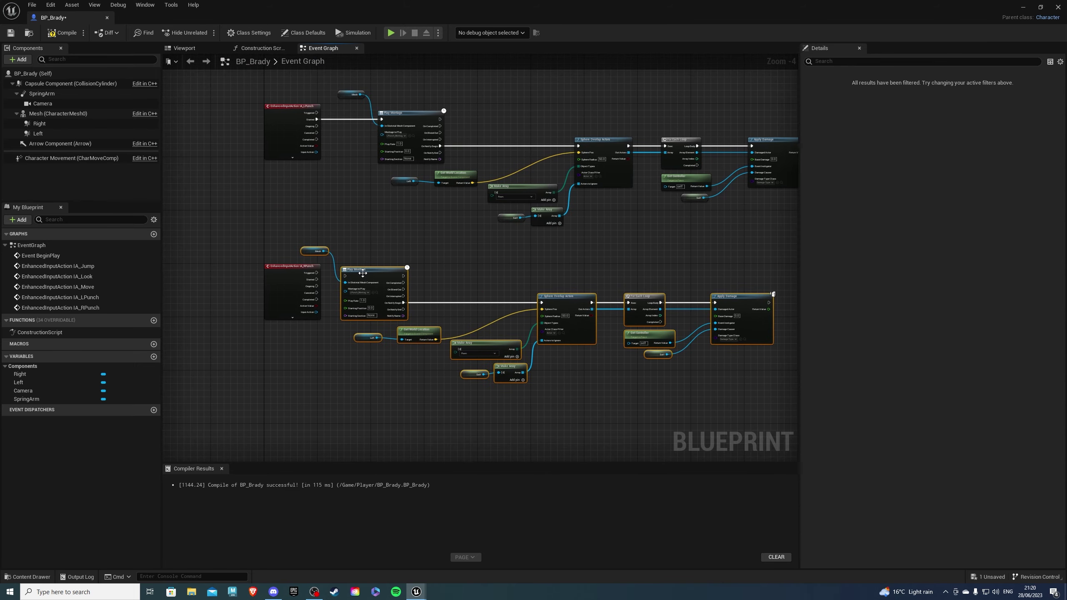
pyautogui.scroll(1, 441, 312)
pyautogui.click(317, 251)
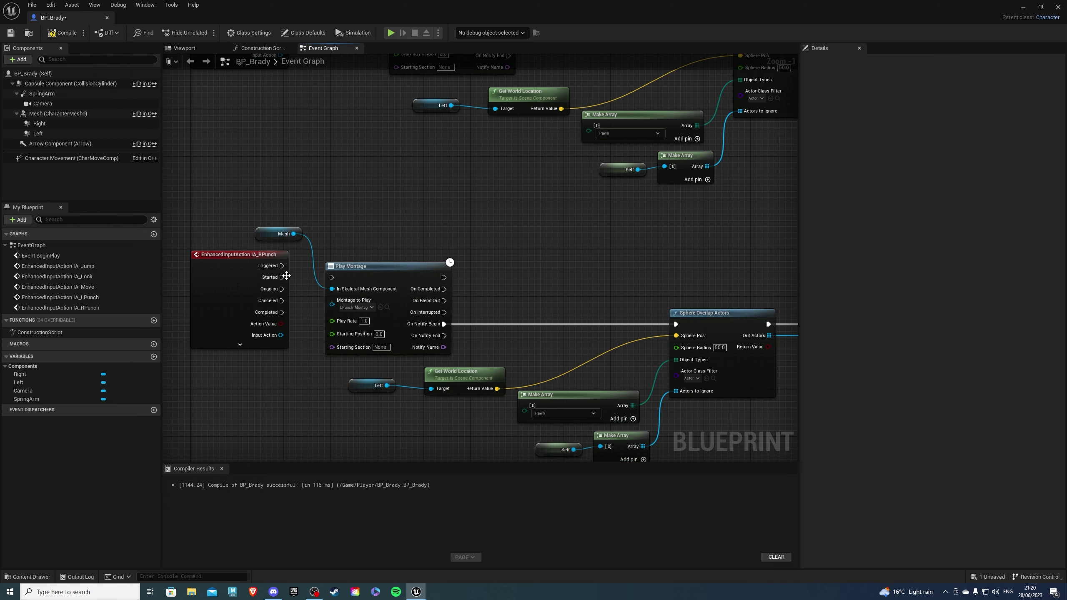
pyautogui.moveTo(282, 277); pyautogui.dragTo(331, 277)
# - Replace the Left hand reference with Right as Get World Location's Target
pyautogui.moveTo(564, 332)
pyautogui.mouseDown(button='right')
pyautogui.moveTo(575, 300)
pyautogui.moveTo(603, 336)
pyautogui.moveTo(615, 332)
pyautogui.mouseUp(button='right')
pyautogui.scroll(1, 576, 300)
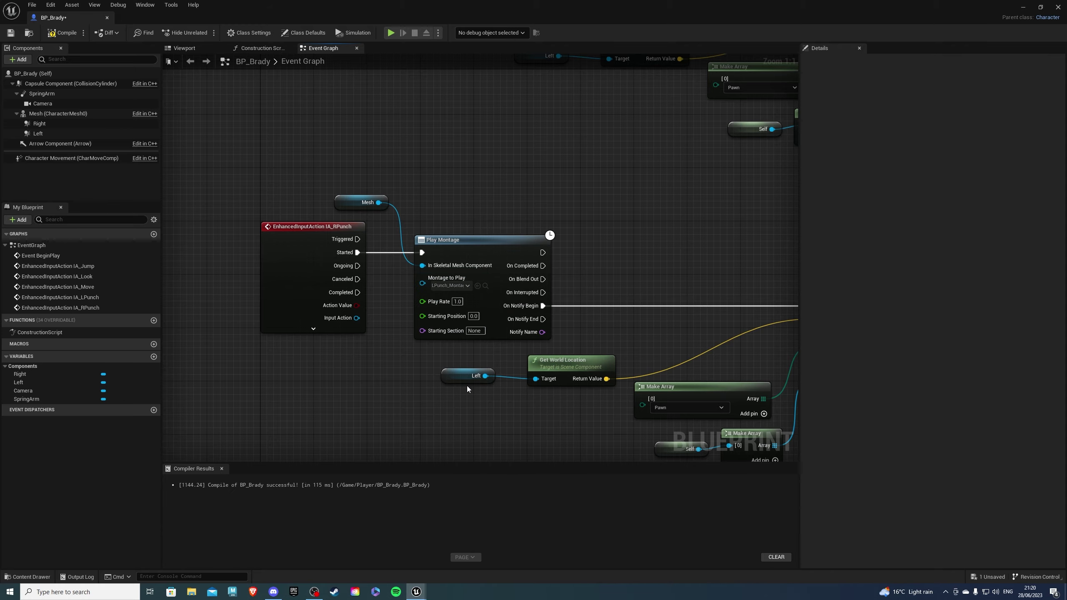
pyautogui.moveTo(467, 388); pyautogui.dragTo(407, 341, button='right')
pyautogui.click(417, 328)
pyautogui.press('Delete')
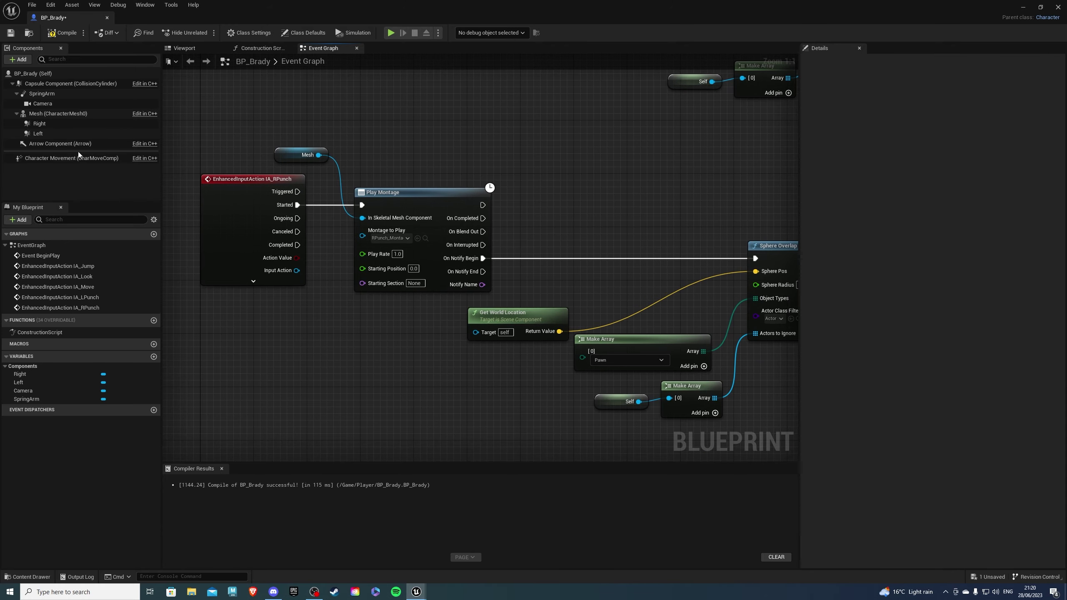
pyautogui.moveTo(42, 123)
pyautogui.mouseDown()
pyautogui.moveTo(348, 342)
pyautogui.moveTo(476, 331)
pyautogui.mouseUp()
pyautogui.moveTo(350, 342); pyautogui.dragTo(413, 328)
pyautogui.click(618, 313)
pyautogui.moveTo(619, 313); pyautogui.dragTo(463, 312, button='right')
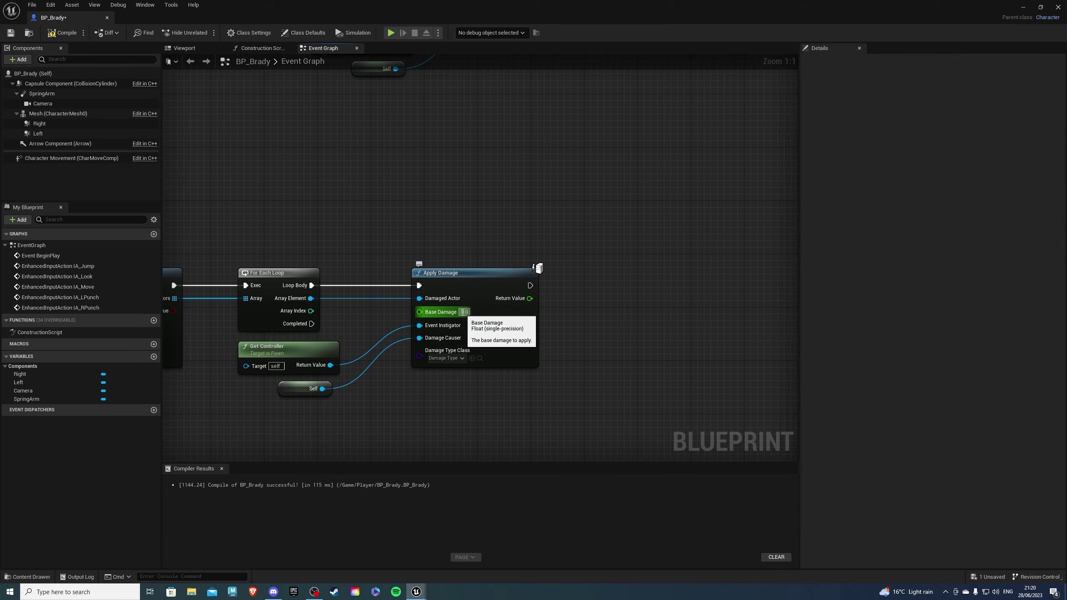
# - Set the right punch's Apply Damage Base Damage to 1
pyautogui.click(464, 312)
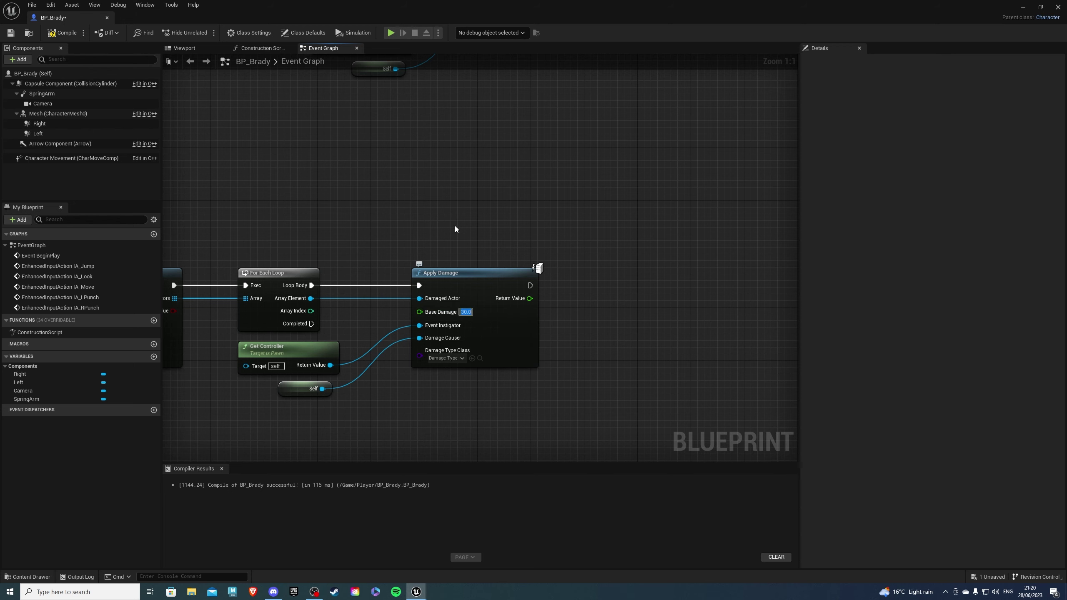
pyautogui.moveTo(455, 226); pyautogui.dragTo(435, 354, button='right')
pyautogui.click(485, 290)
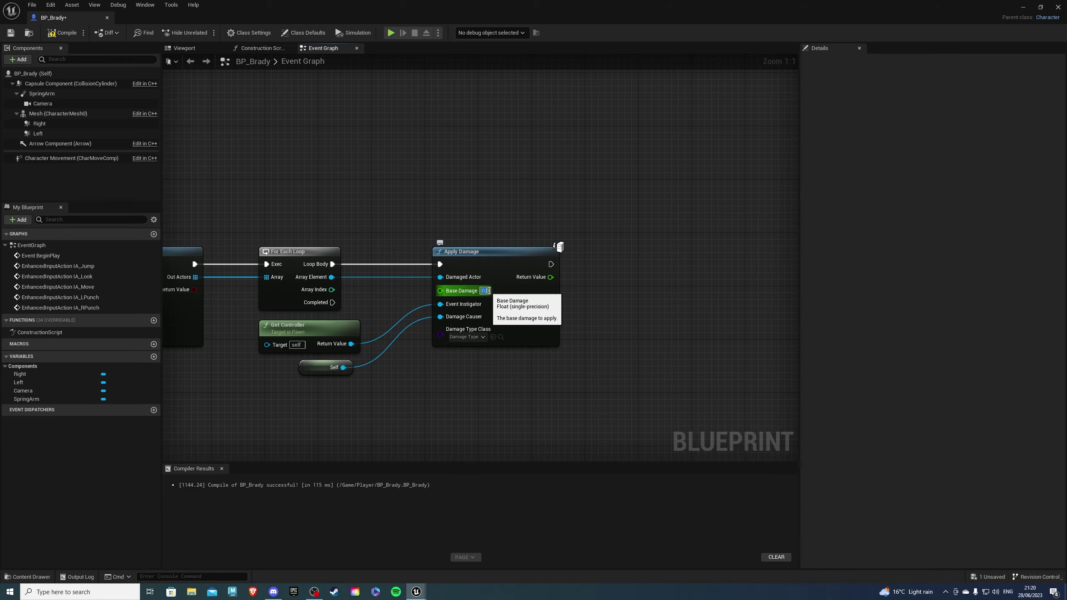
pyautogui.write('1')
pyautogui.press('Return')
pyautogui.scroll(-4, 496, 398)
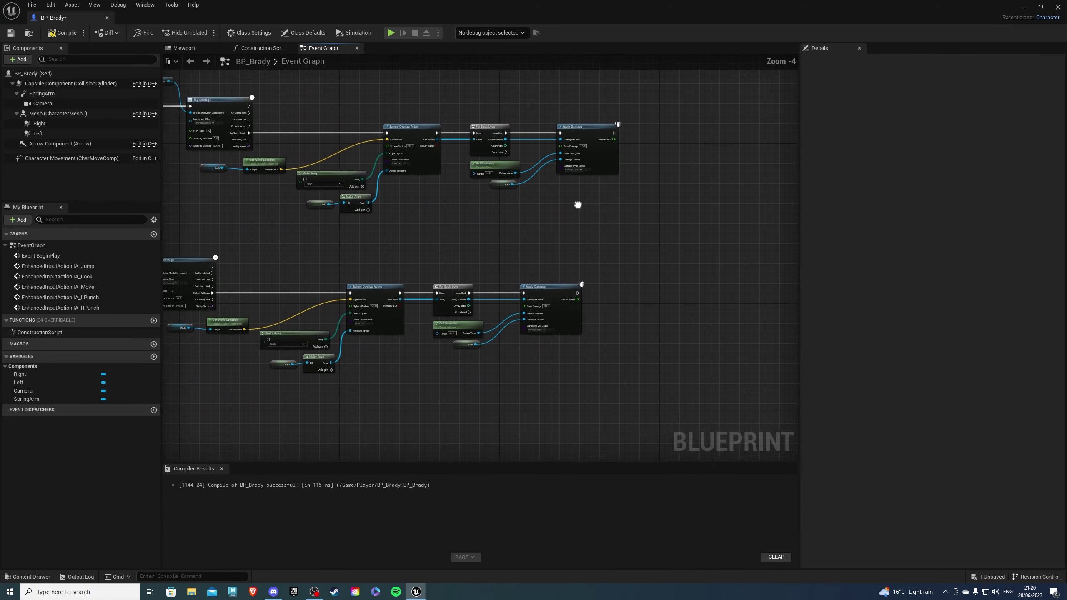
# - Compile and save BP_Brady with both punch chains in view
pyautogui.moveTo(575, 206); pyautogui.dragTo(631, 283, button='right')
pyautogui.scroll(-1, 631, 284)
pyautogui.moveTo(567, 286); pyautogui.dragTo(547, 301, button='right')
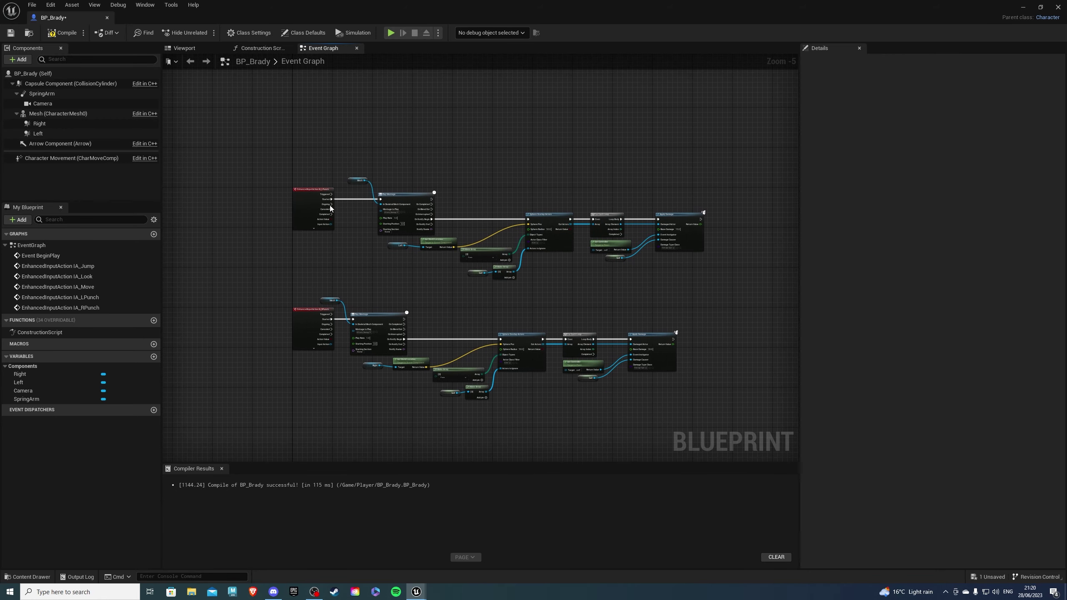
pyautogui.click(53, 37)
pyautogui.click(10, 33)
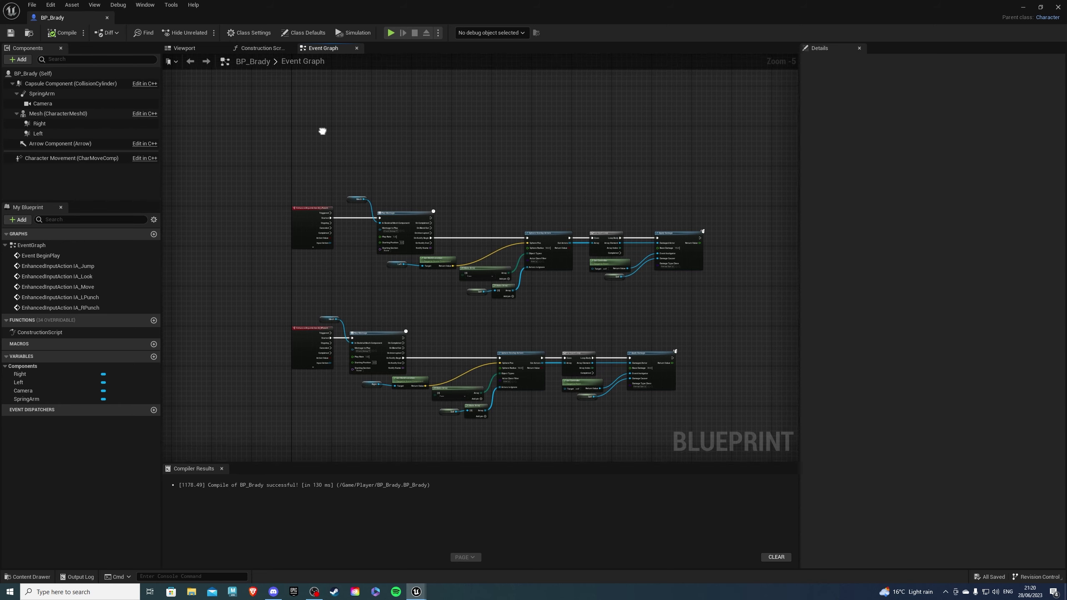
# - Close BP_Brady and create a new NPC folder in Content
pyautogui.click(107, 18)
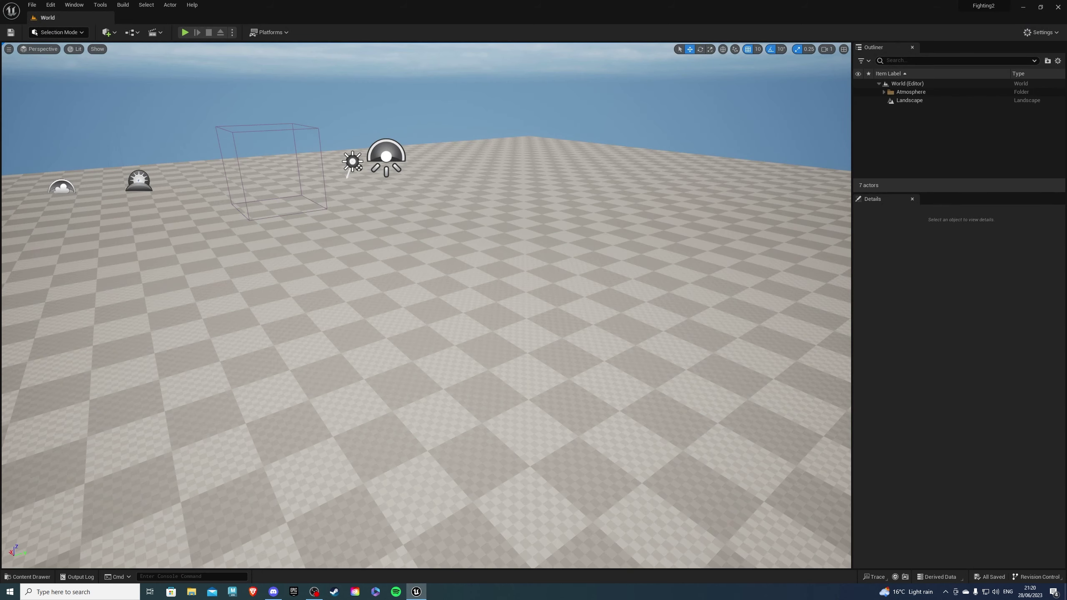
pyautogui.click(30, 577)
pyautogui.click(171, 407)
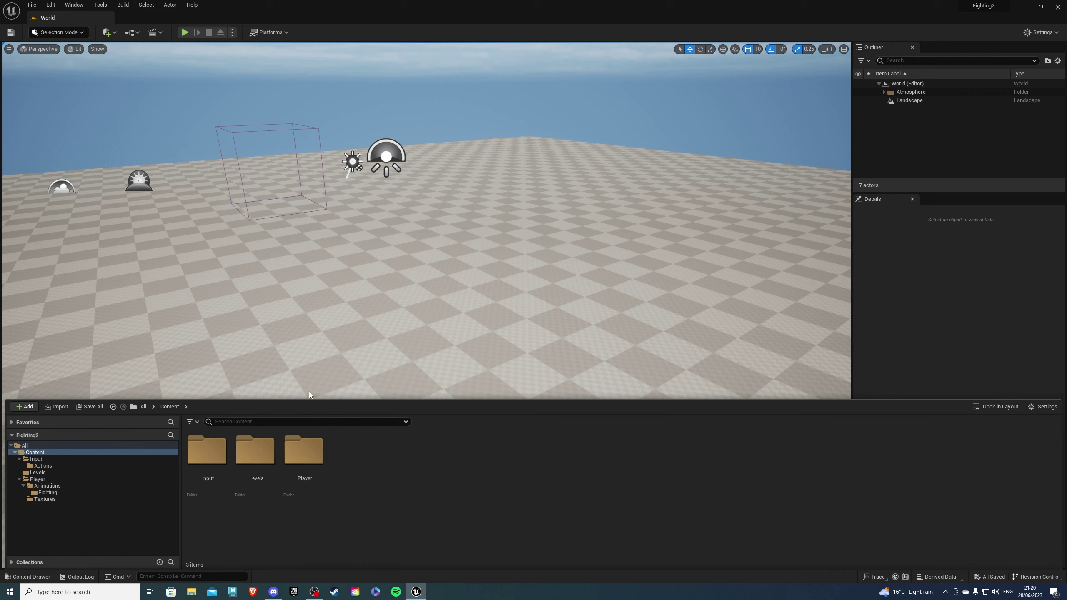
pyautogui.rightClick(360, 464)
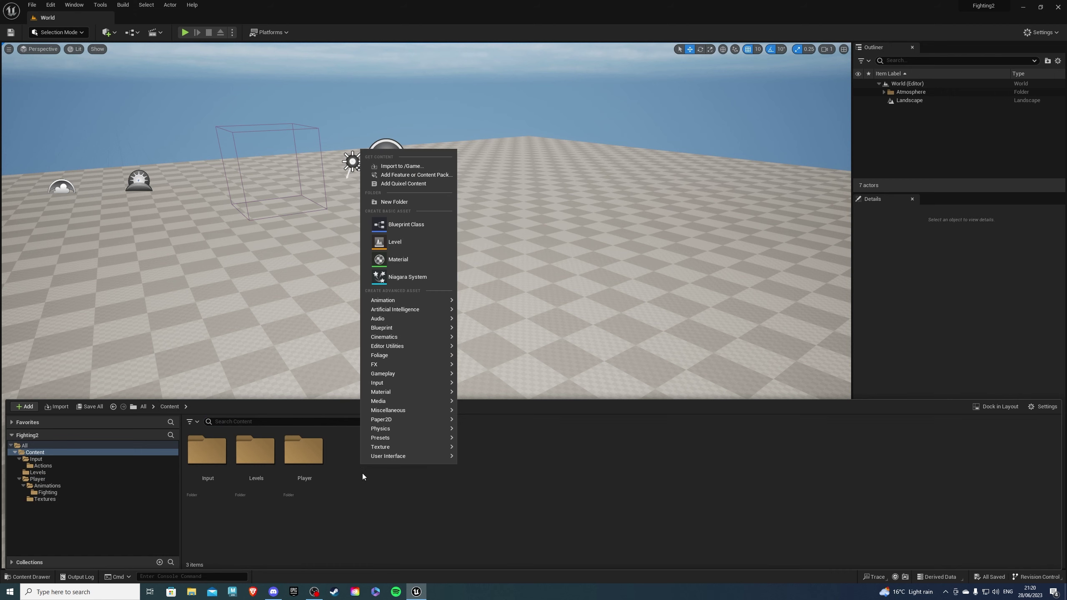
pyautogui.click(394, 202)
pyautogui.write('NPC')
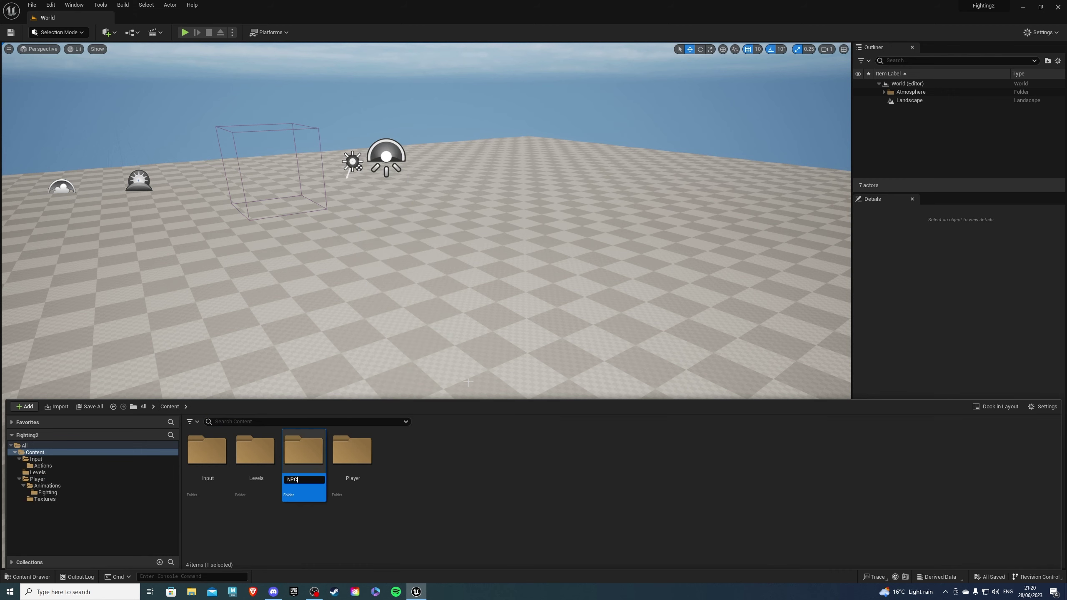
# - Inside the NPC folder, create a new Blueprint Class and choose its parent class
pyautogui.doubleClick(307, 458)
pyautogui.rightClick(271, 477)
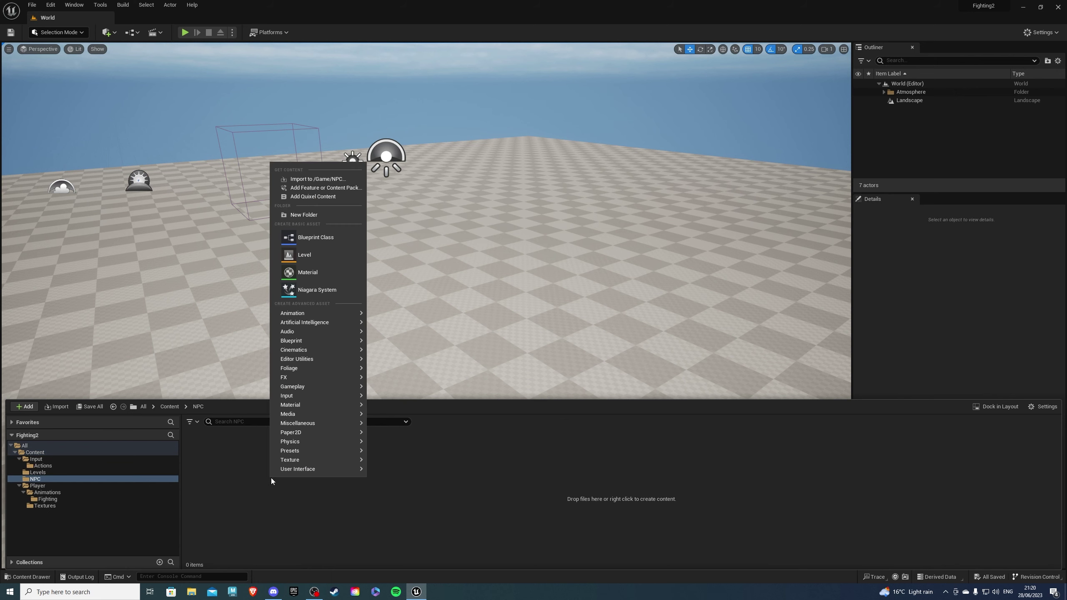
pyautogui.click(310, 237)
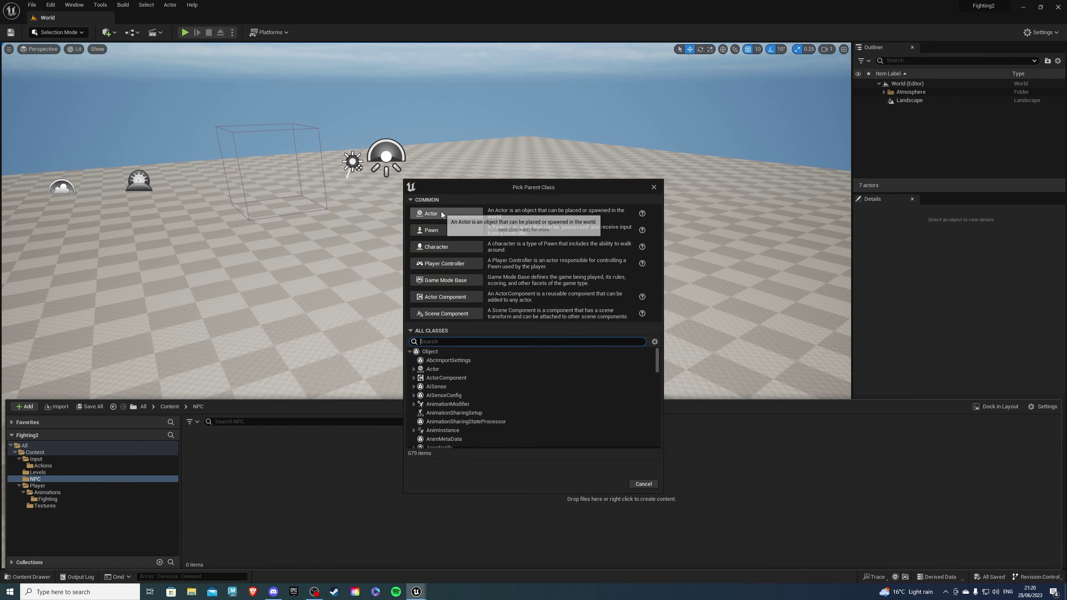
pyautogui.click(445, 243)
pyautogui.write('BP_NPC')
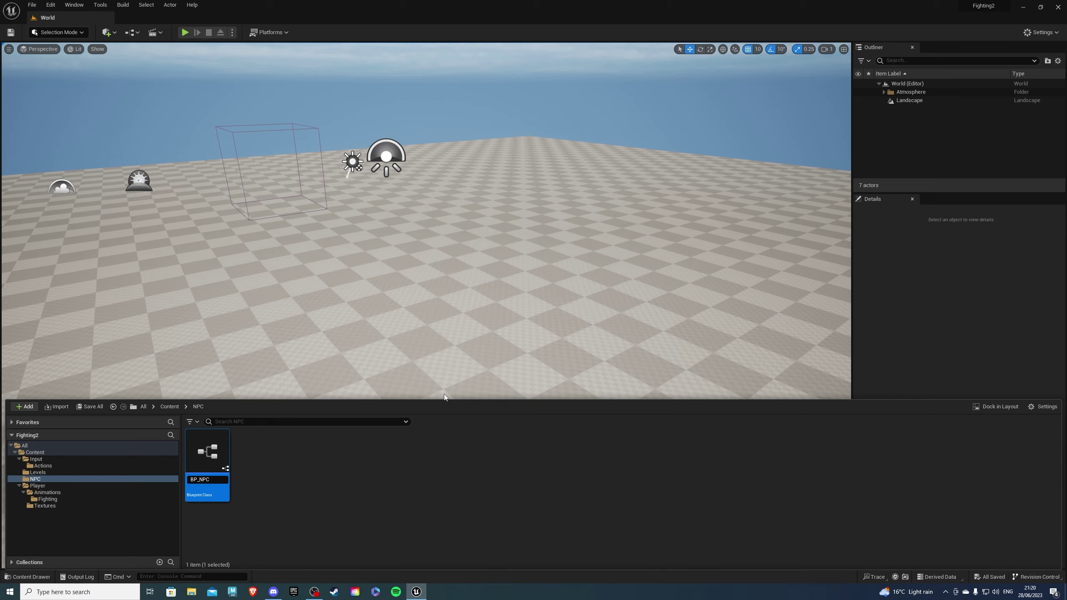
# - Open BP_NPC and give its Mesh the Brady skeletal mesh and AB_Brady anim class
pyautogui.doubleClick(223, 448)
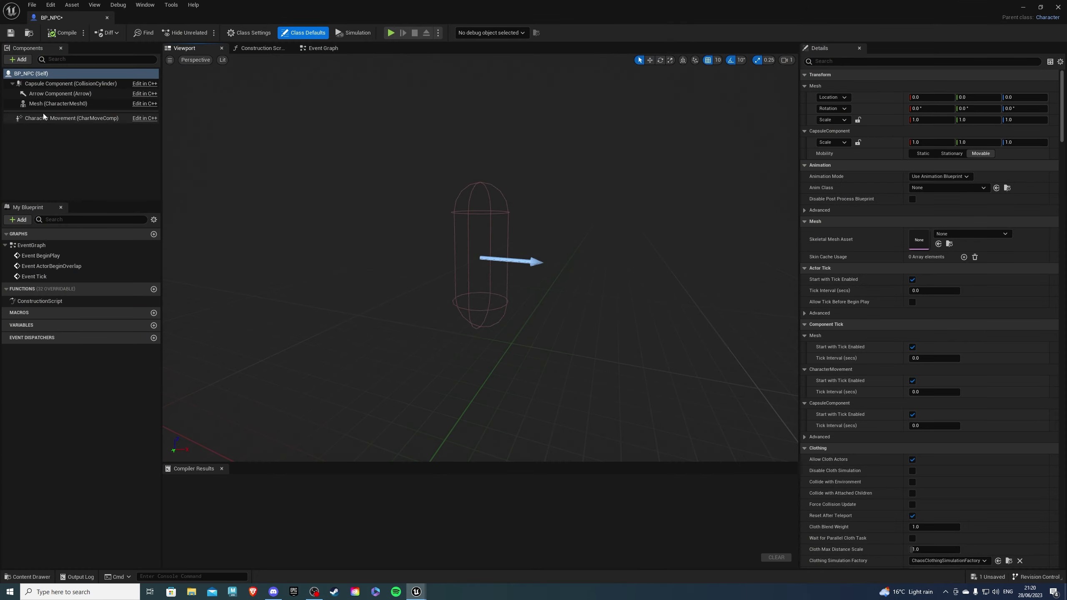
pyautogui.click(57, 104)
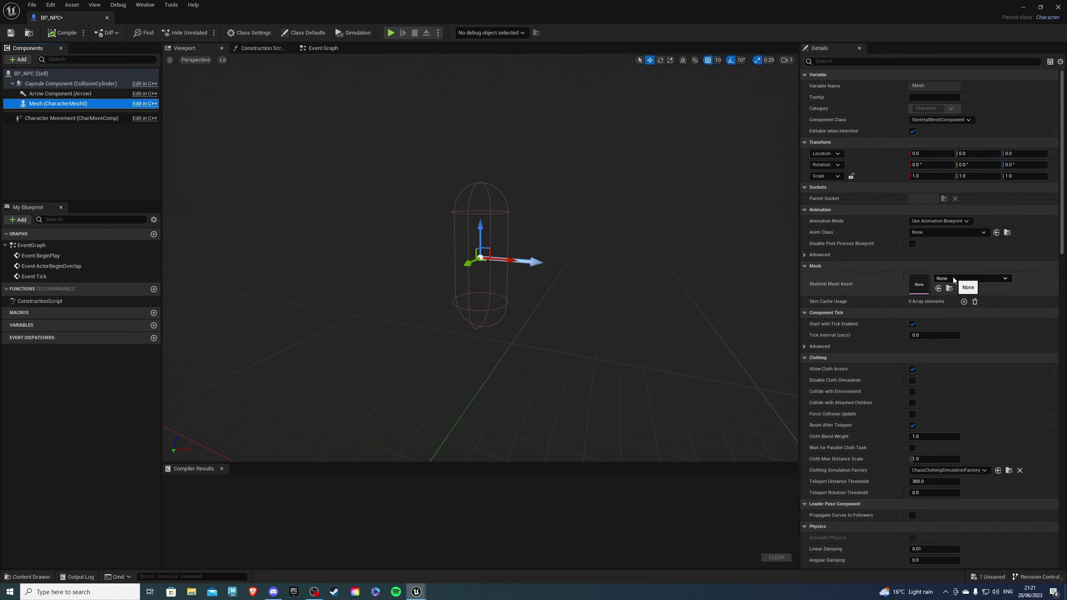
pyautogui.click(952, 277)
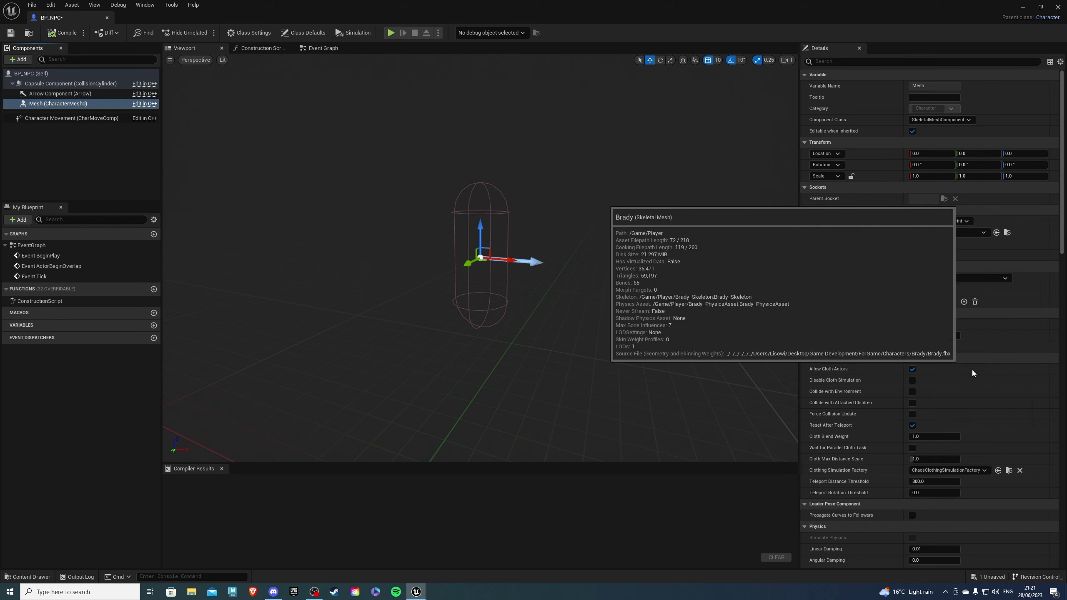
pyautogui.click(972, 370)
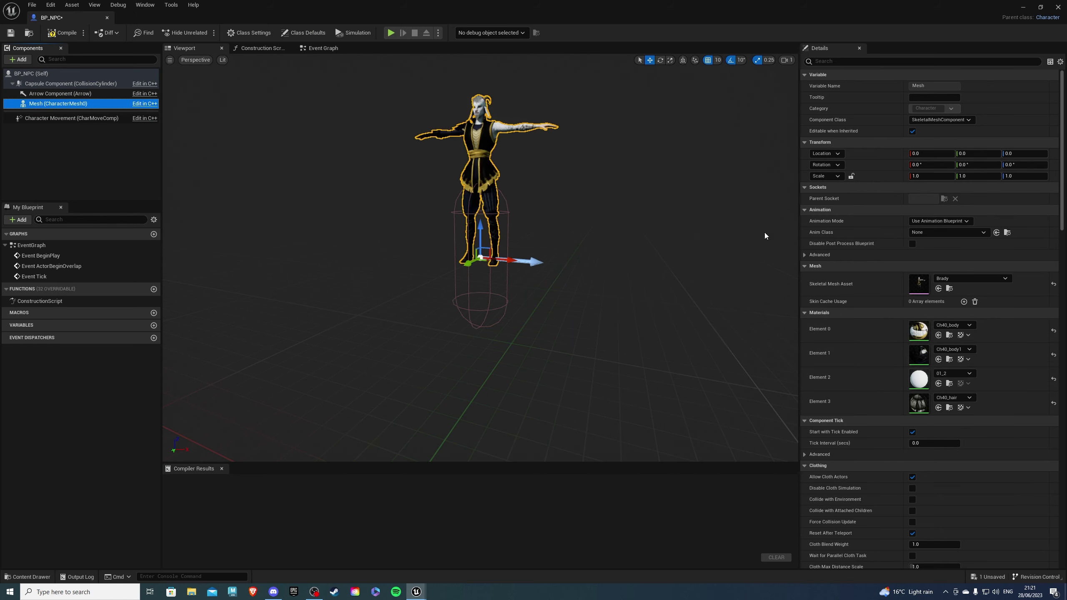
pyautogui.click(926, 232)
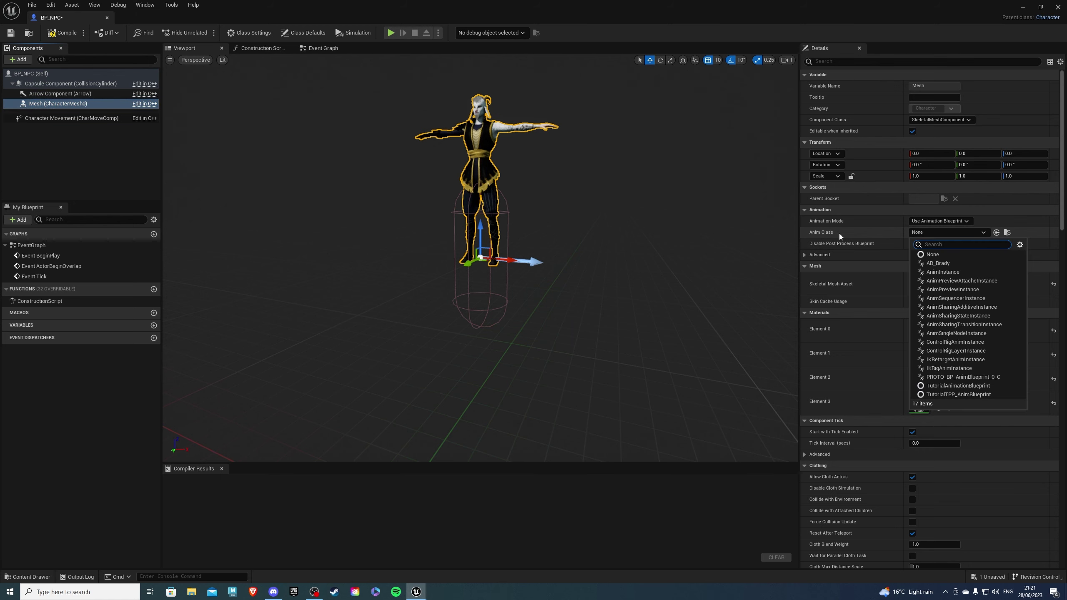
pyautogui.click(944, 264)
# - Offset the mesh to Location Z -90 and Rotation Z -90
pyautogui.click(1024, 155)
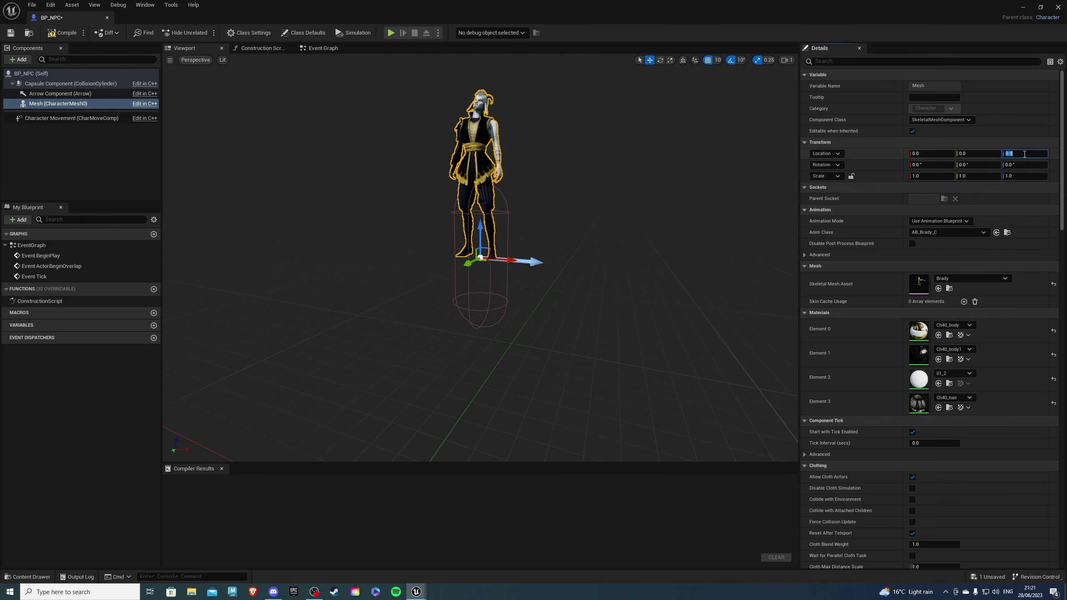
pyautogui.write('-90')
pyautogui.click(1027, 164)
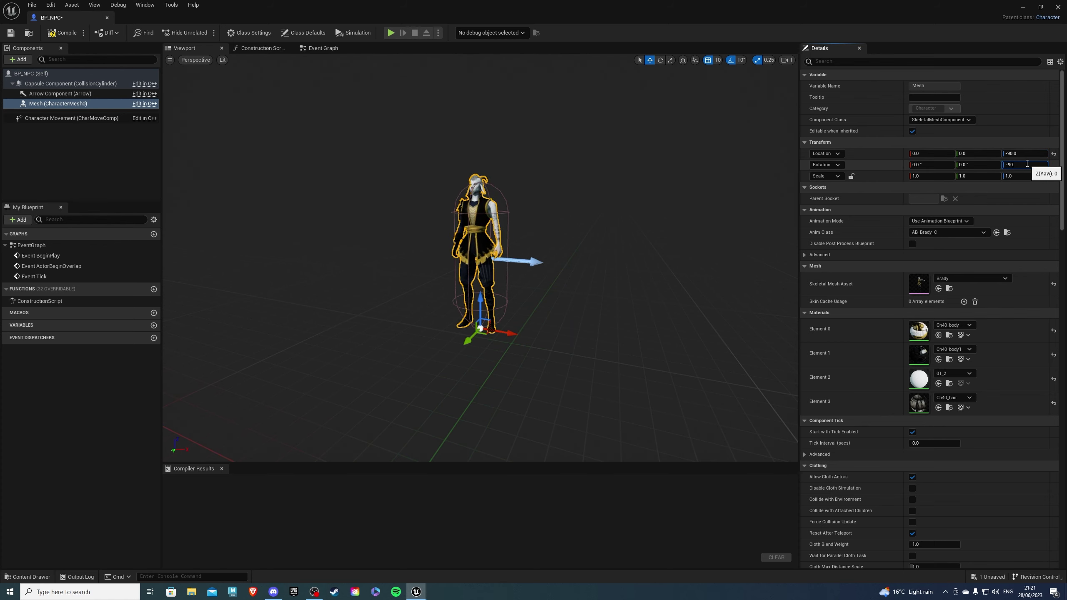
pyautogui.write('-90')
pyautogui.press('Return')
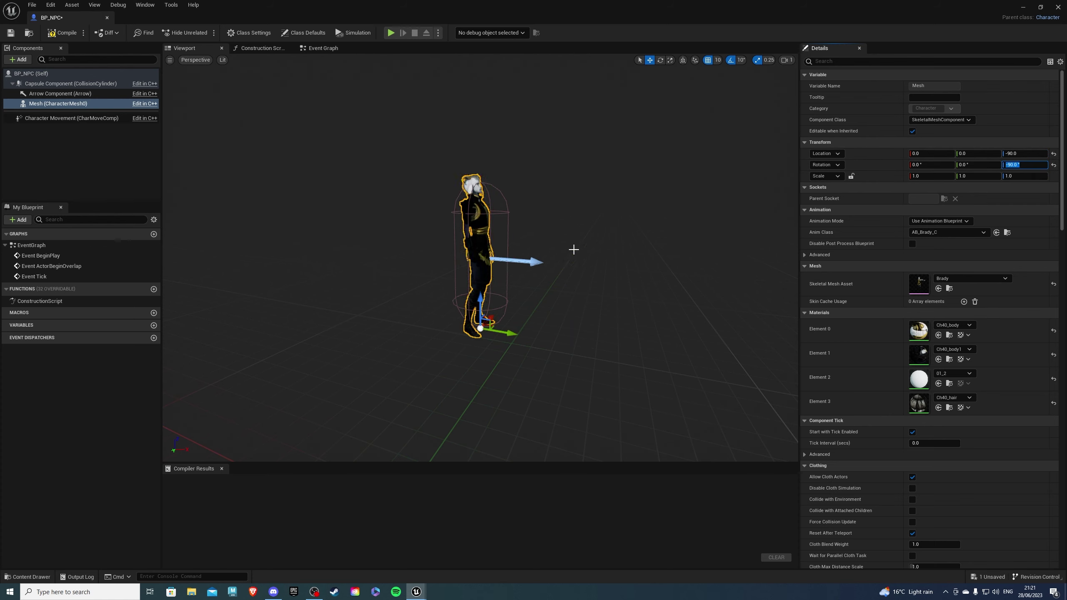
pyautogui.moveTo(574, 249); pyautogui.dragTo(392, 162)
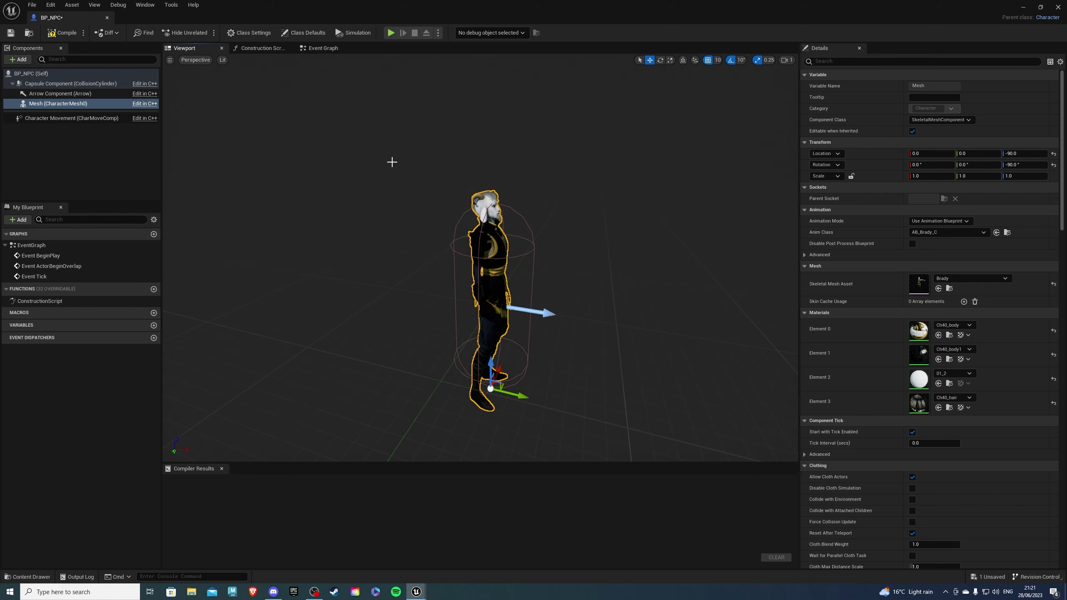
# - Add a Widget component named HealthBar to BP_NPC
pyautogui.click(83, 155)
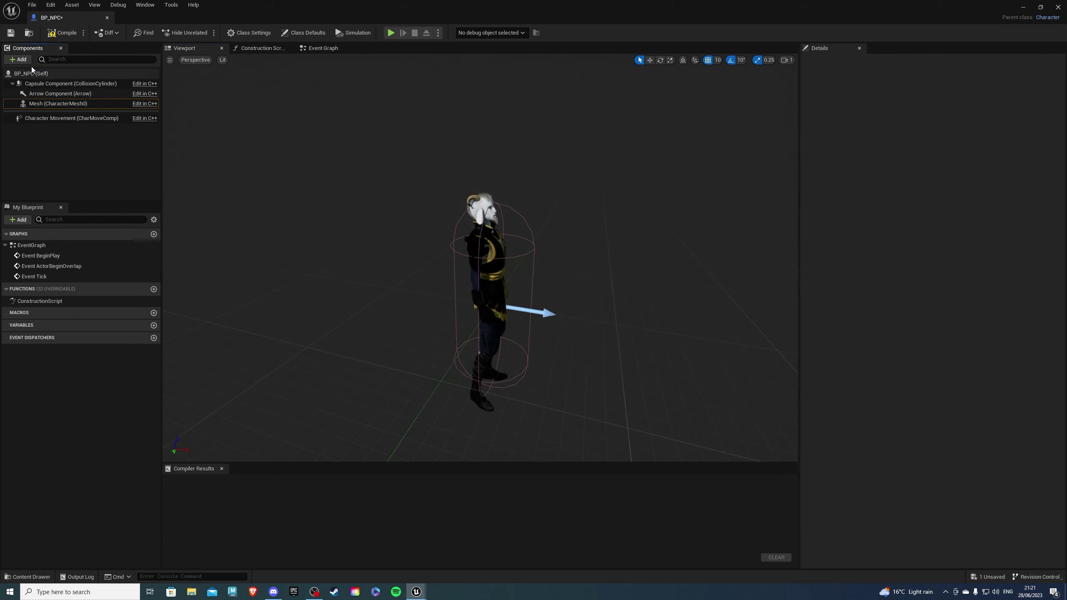
pyautogui.click(19, 59)
pyautogui.write('get')
pyautogui.press('Return')
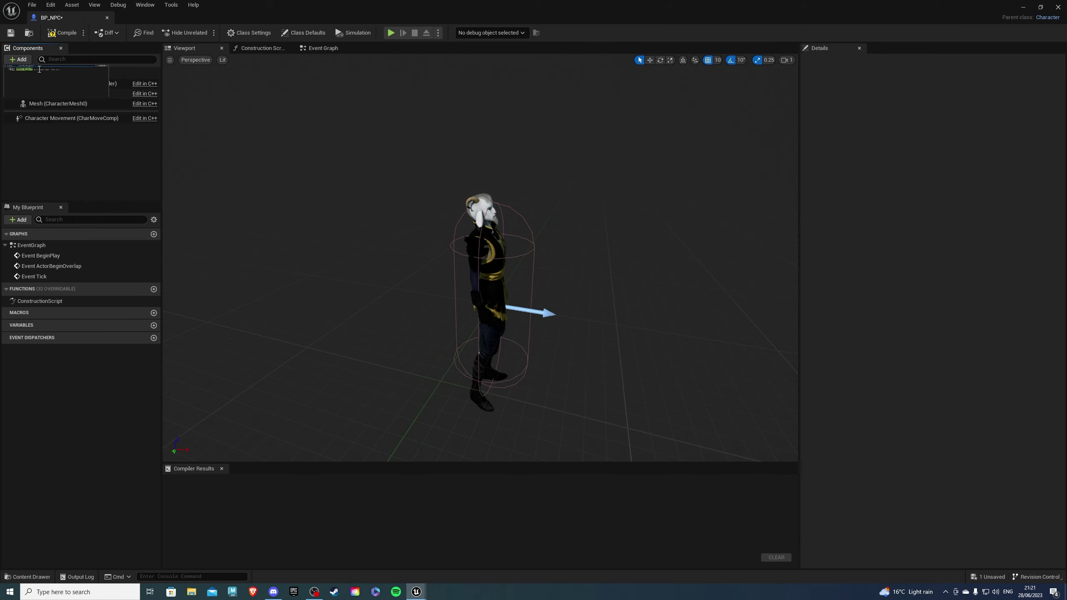
pyautogui.write('HealthBar')
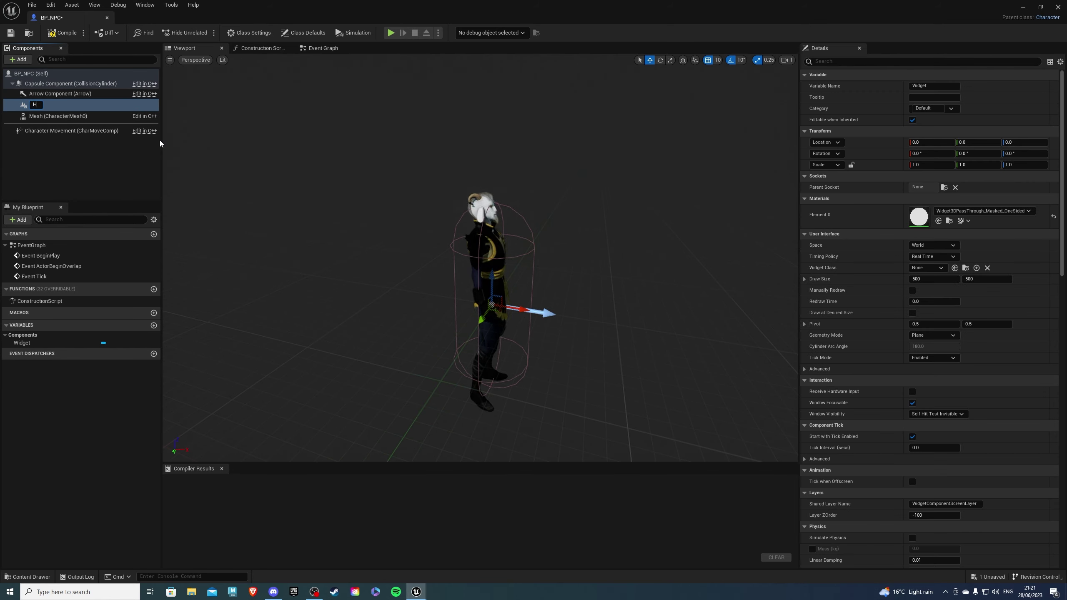
pyautogui.press('Return')
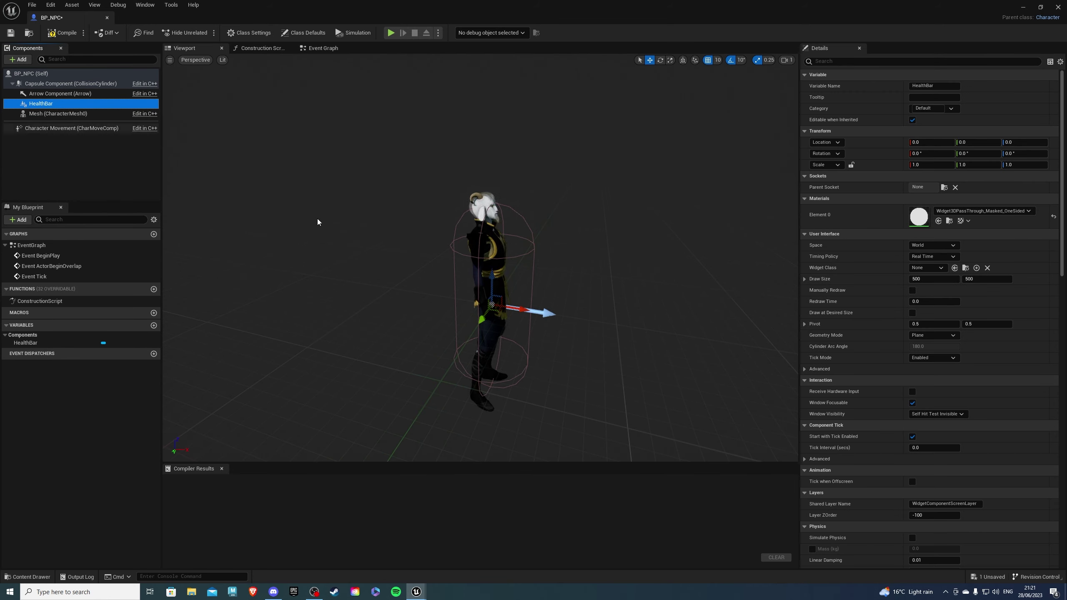
# - Create a UserWidget-based Widget Blueprint named WB_HealthNPC in the NPC folder
pyautogui.click(28, 577)
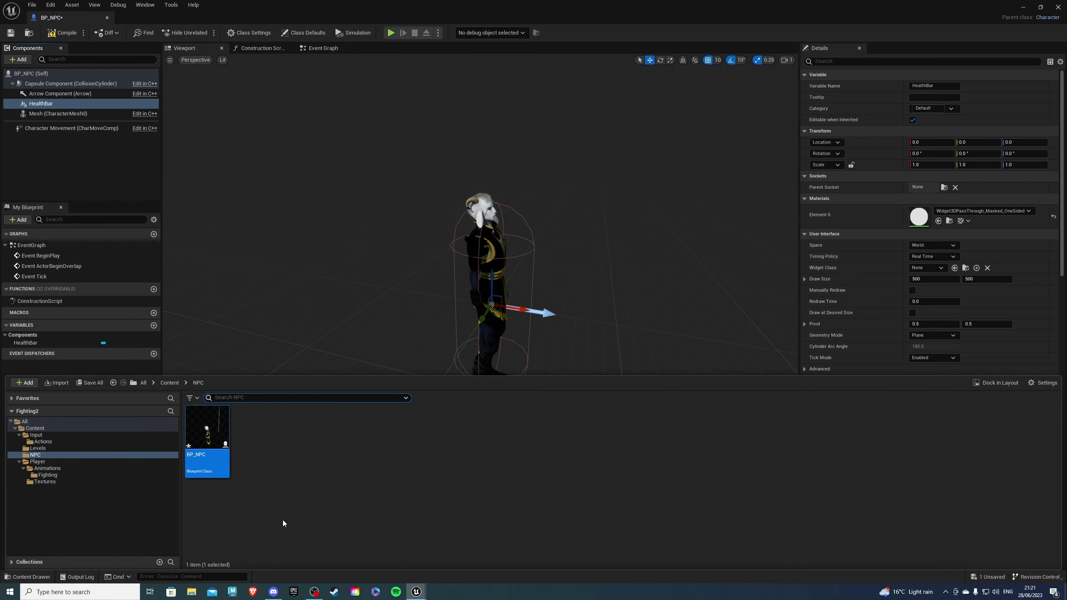
pyautogui.rightClick(275, 453)
pyautogui.click(409, 520)
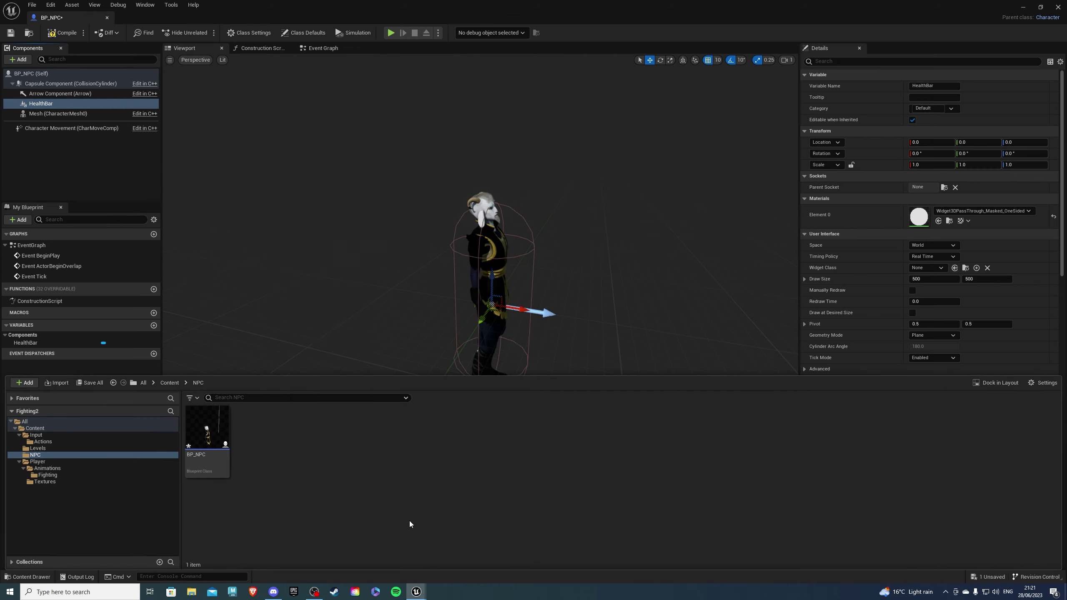
pyautogui.click(431, 215)
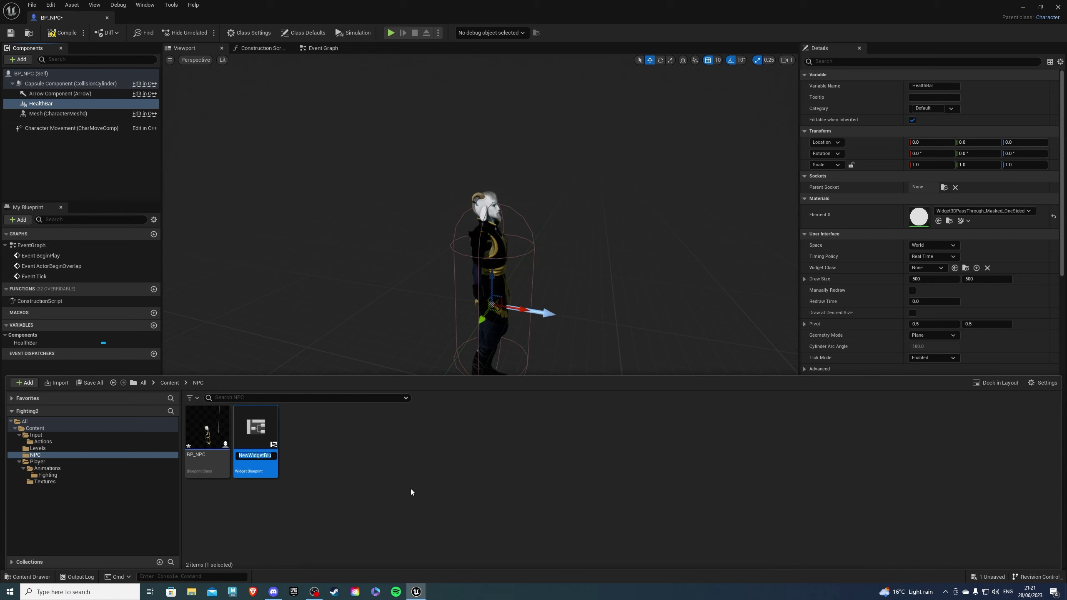
pyautogui.write('WB_H')
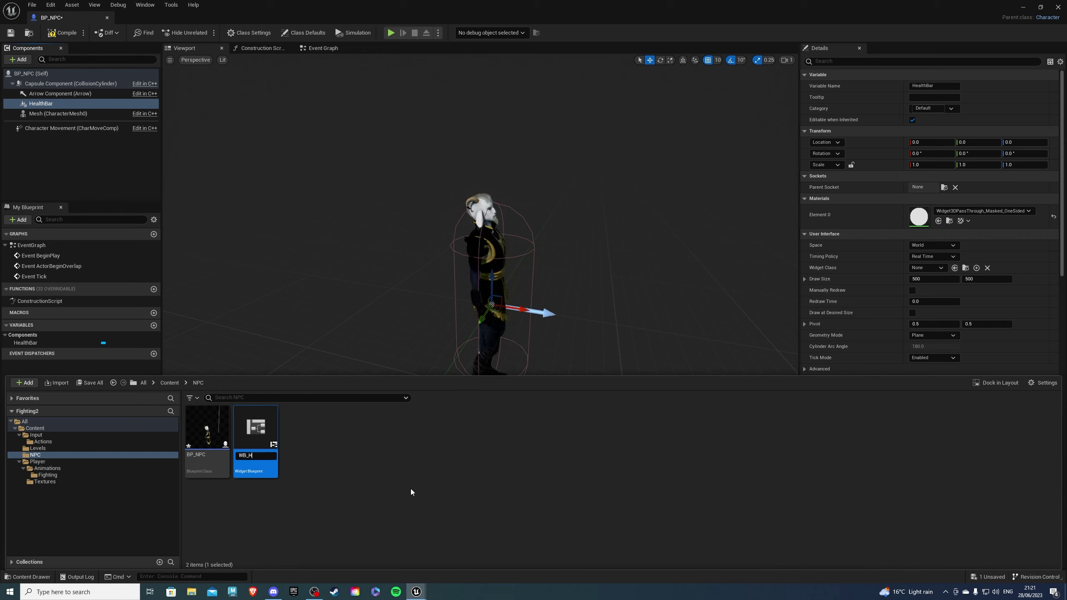
pyautogui.write('ealthNPC')
pyautogui.press('Return')
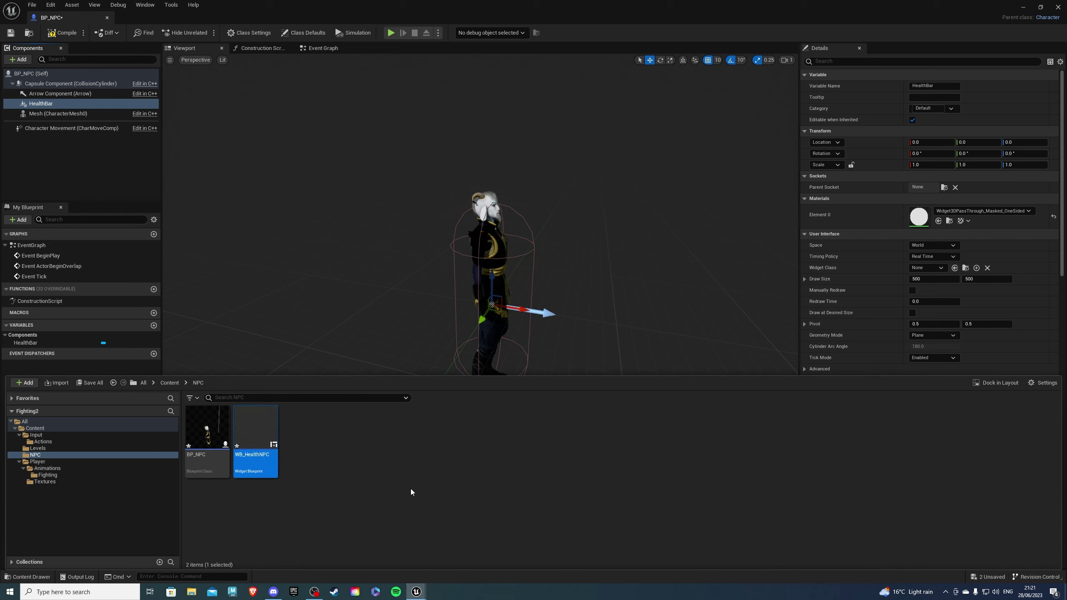
# - Open WB_HealthNPC and add a Canvas Panel containing a Progress Bar
pyautogui.doubleClick(261, 431)
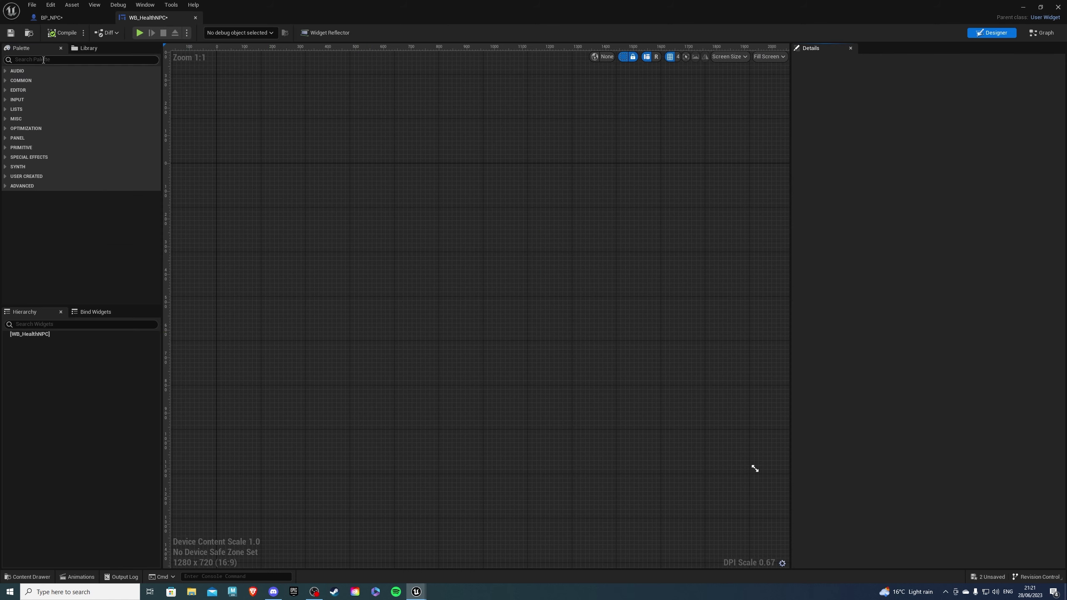
pyautogui.write('pan')
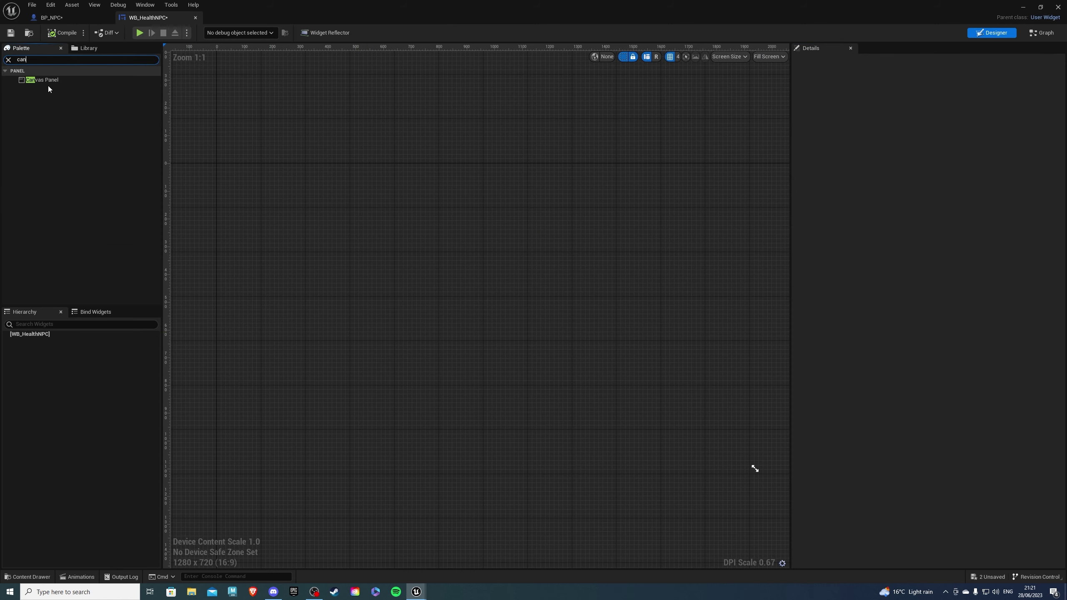
pyautogui.moveTo(47, 81); pyautogui.dragTo(92, 275)
pyautogui.moveTo(51, 335); pyautogui.dragTo(50, 335)
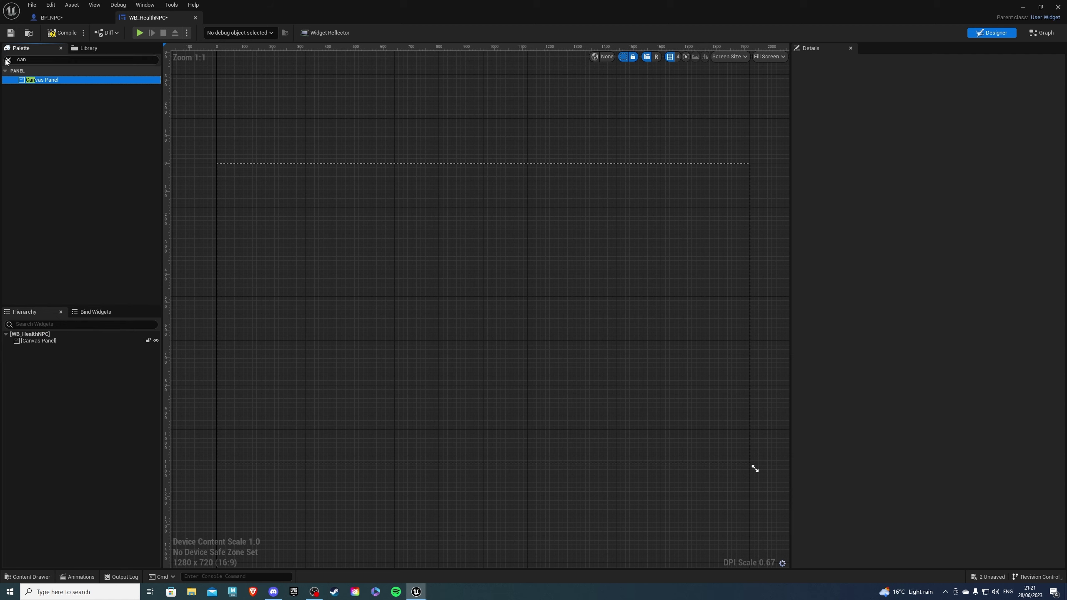
pyautogui.click(7, 60)
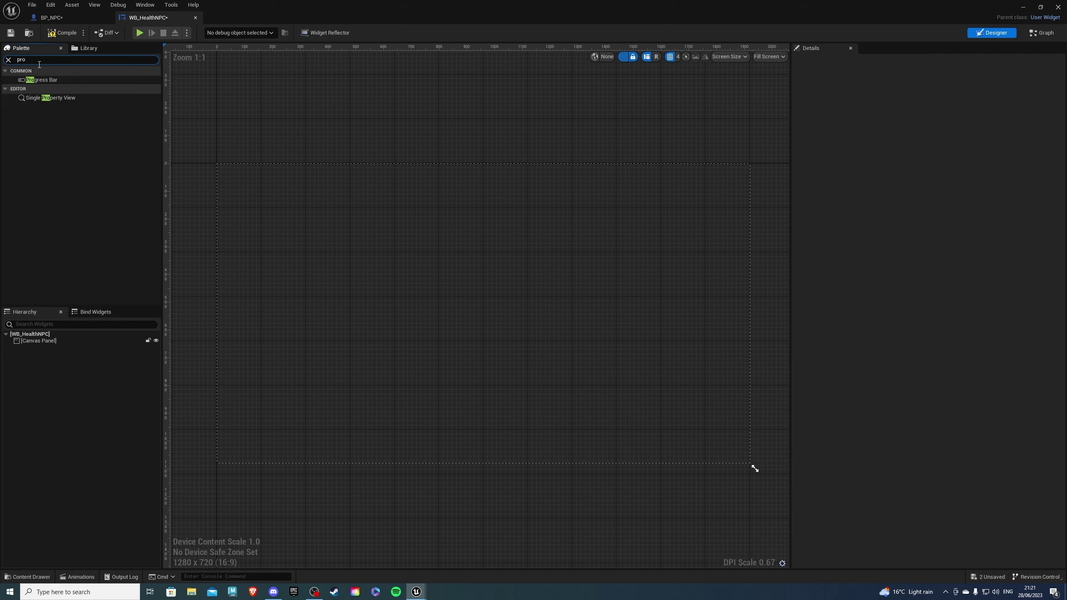
pyautogui.moveTo(42, 79); pyautogui.dragTo(55, 342)
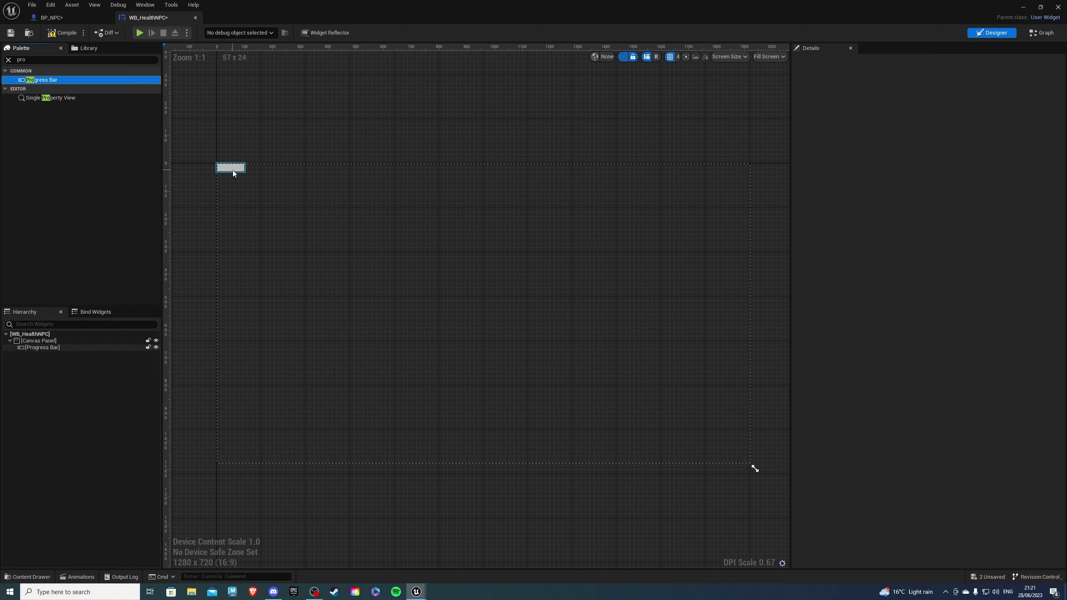
# - Anchor the progress bar at centre, give it a red fill, and centre it
pyautogui.click(934, 105)
pyautogui.click(948, 152)
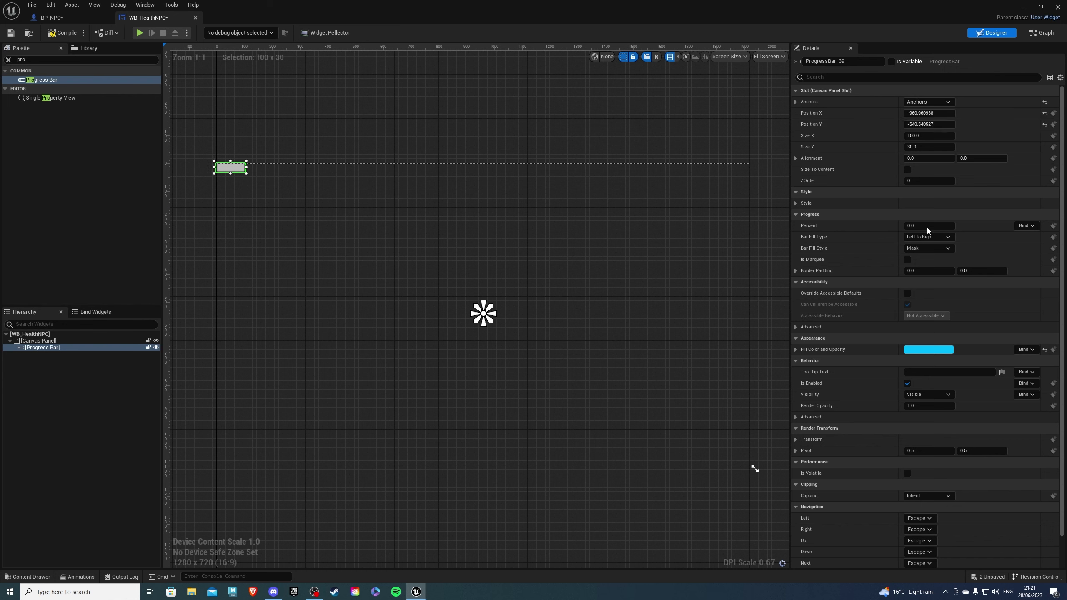
pyautogui.click(917, 350)
pyautogui.click(790, 380)
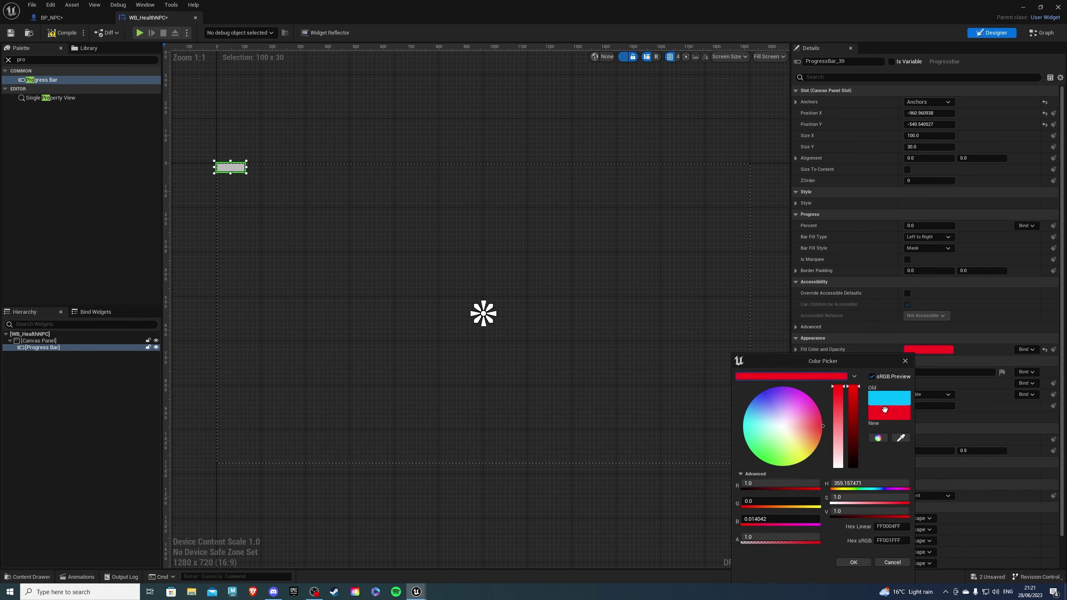
pyautogui.click(853, 562)
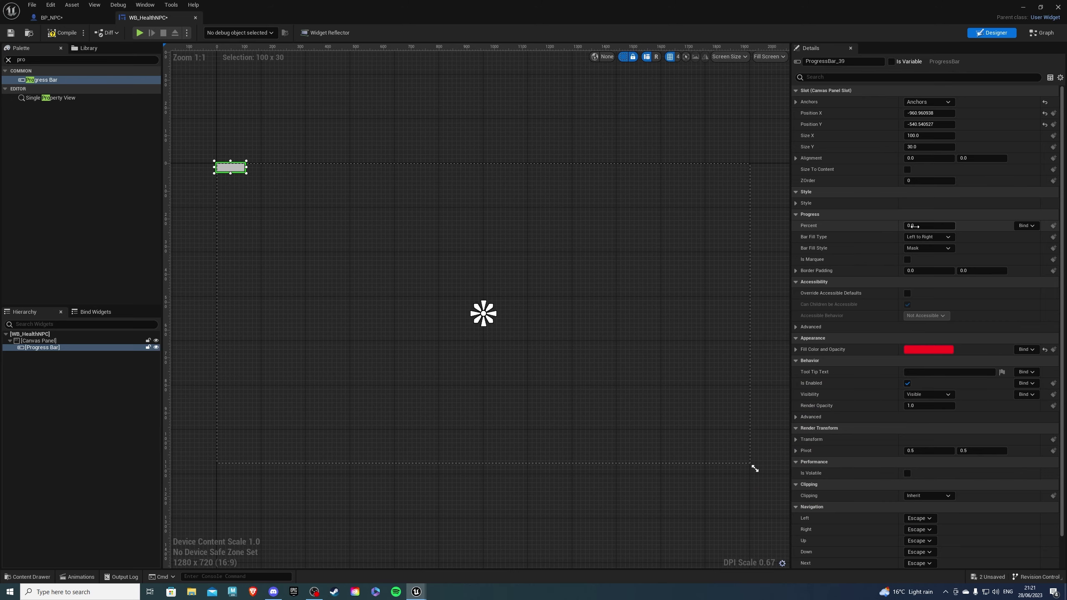
pyautogui.moveTo(466, 302); pyautogui.dragTo(488, 291)
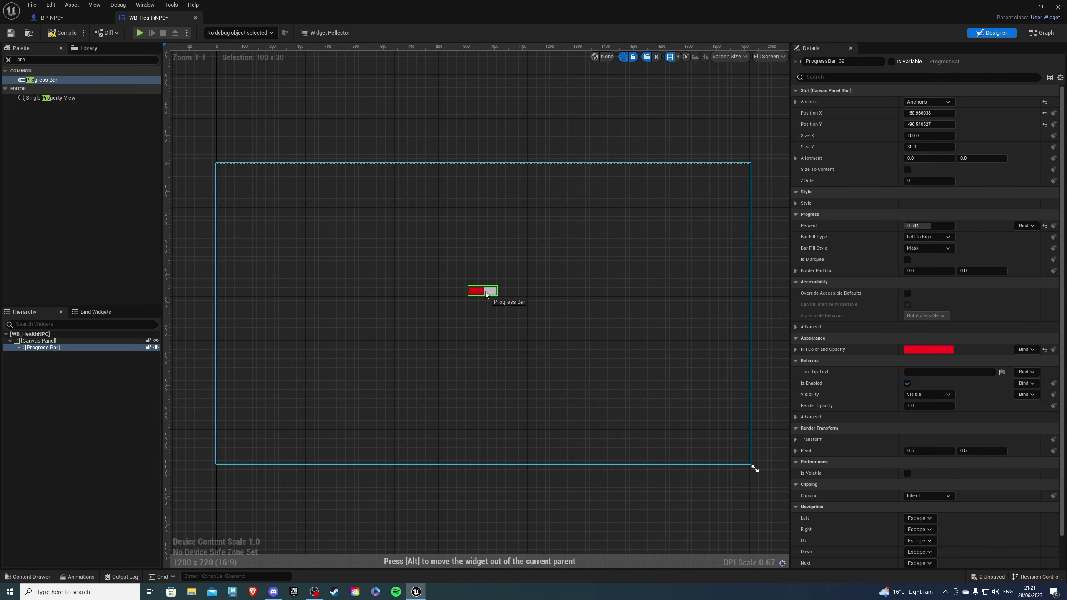
pyautogui.scroll(5, 483, 293)
pyautogui.scroll(2, 471, 278)
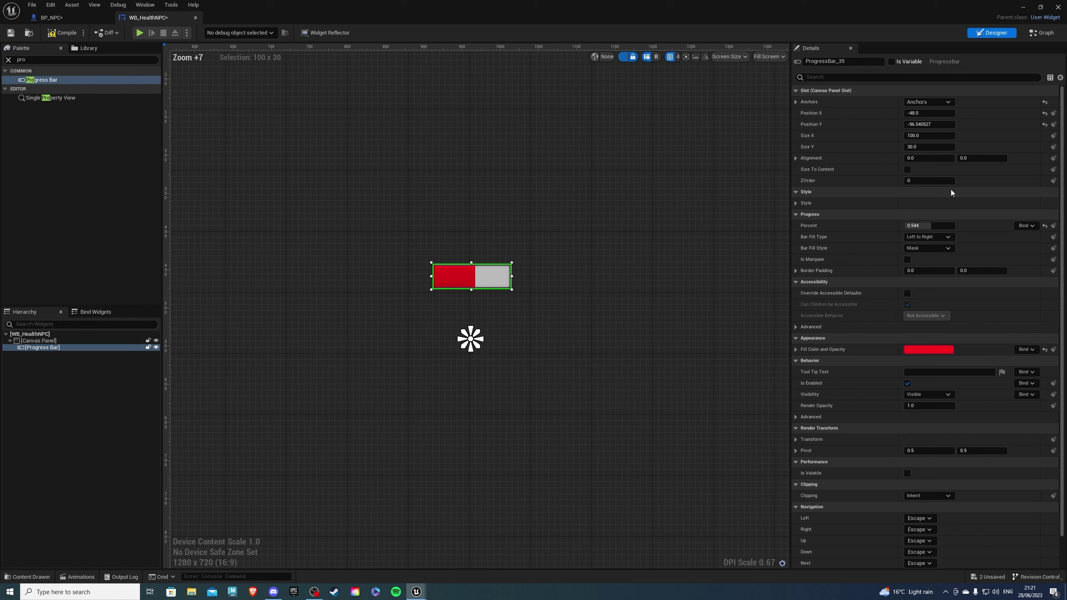
# - Tint the progress bar's background image dark red
pyautogui.click(796, 204)
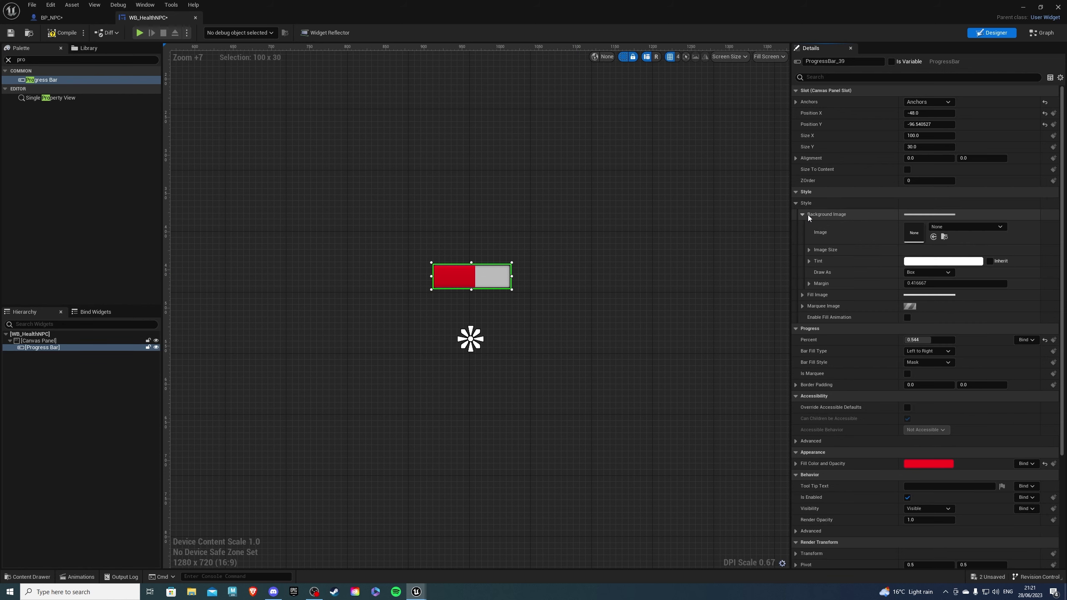
pyautogui.click(942, 261)
pyautogui.click(831, 334)
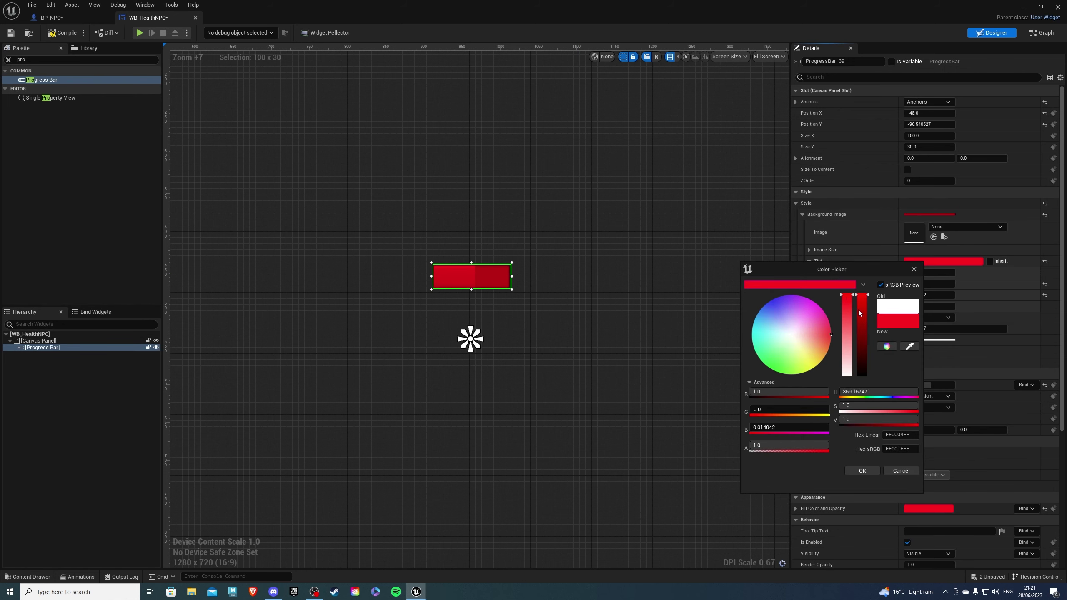
pyautogui.moveTo(858, 312); pyautogui.dragTo(862, 356)
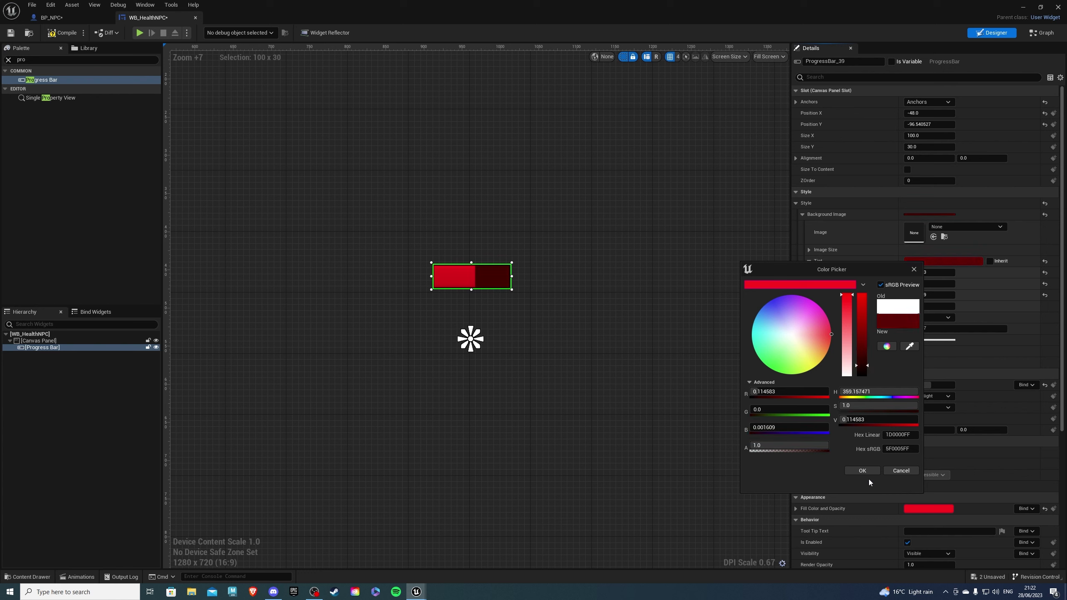
pyautogui.click(866, 470)
pyautogui.click(802, 215)
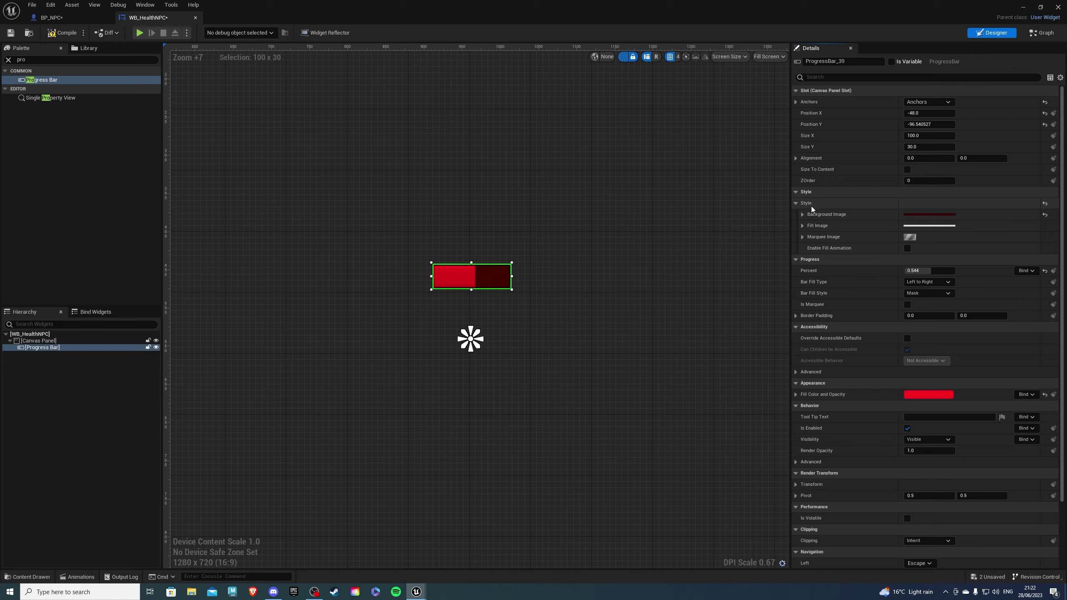
# - Create a Percent binding function and add a float variable named Health
pyautogui.click(1026, 271)
pyautogui.click(1031, 291)
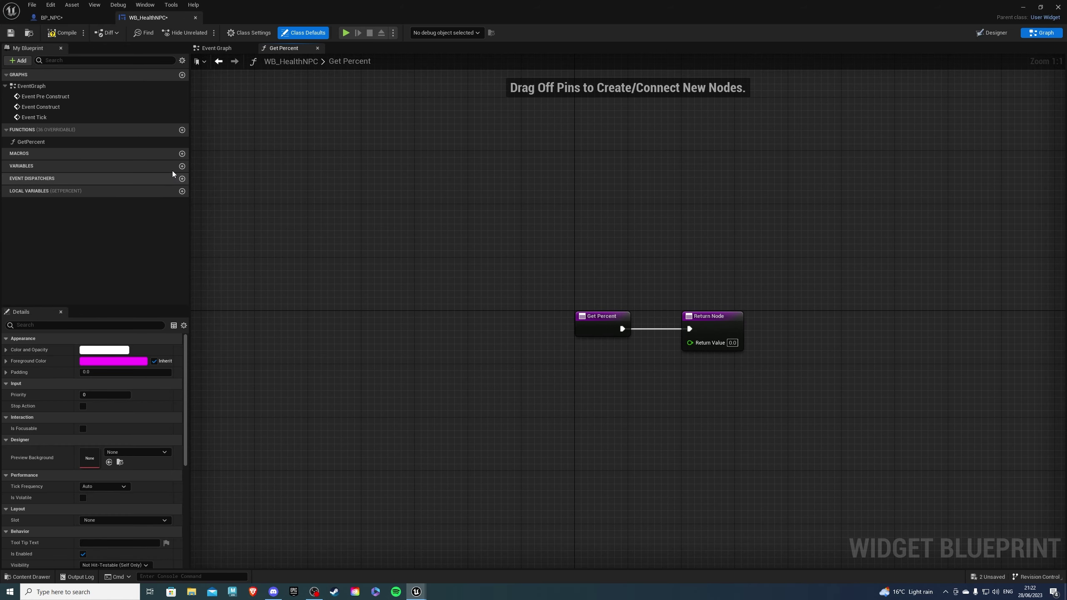
pyautogui.click(182, 165)
pyautogui.write('Healt')
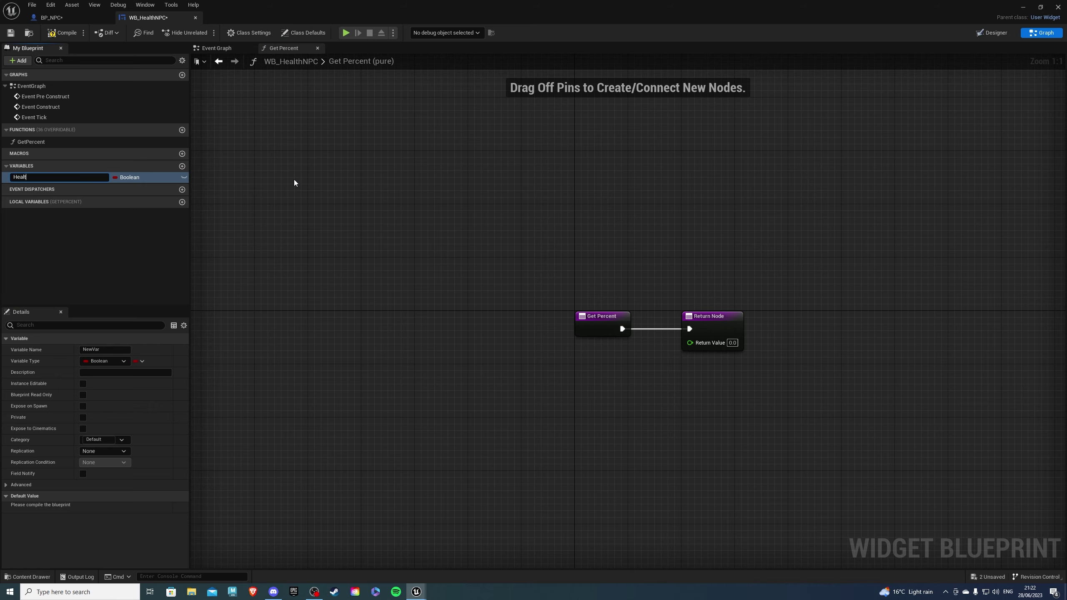
pyautogui.write('h')
pyautogui.press('Return')
pyautogui.click(130, 177)
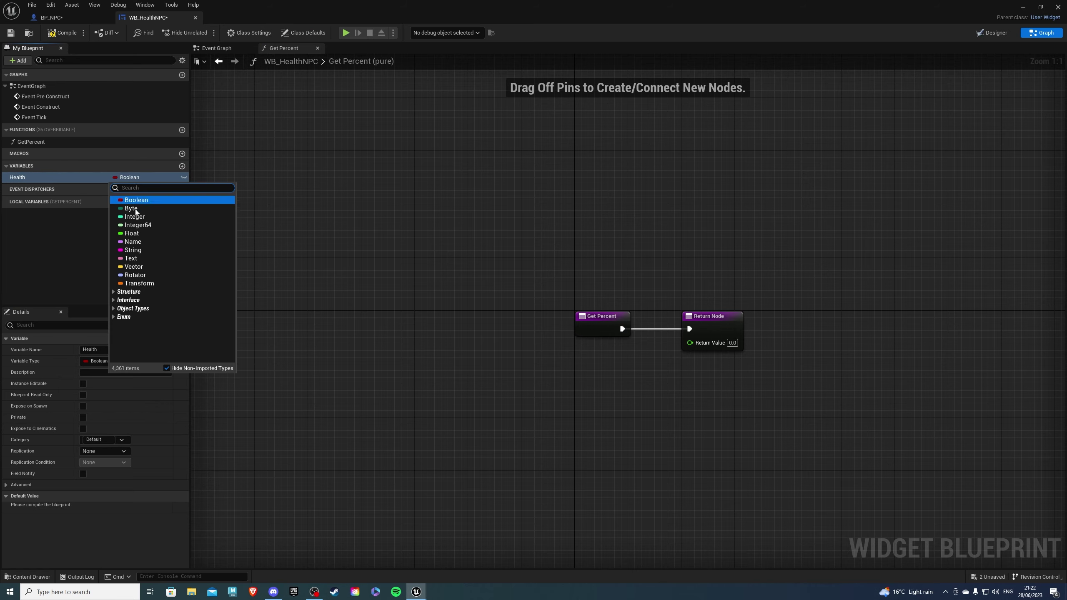
pyautogui.click(136, 236)
# - Return Health divided by 100 from GetPercent and compile the widget
pyautogui.moveTo(88, 178); pyautogui.dragTo(398, 377)
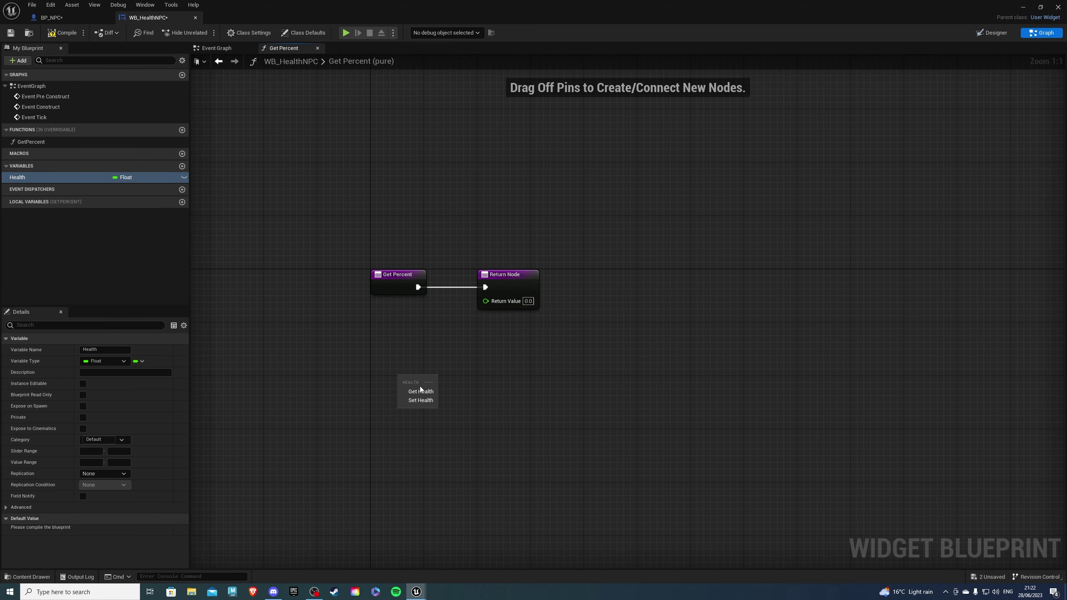
pyautogui.click(420, 391)
pyautogui.moveTo(508, 382); pyautogui.dragTo(509, 382)
pyautogui.write('/')
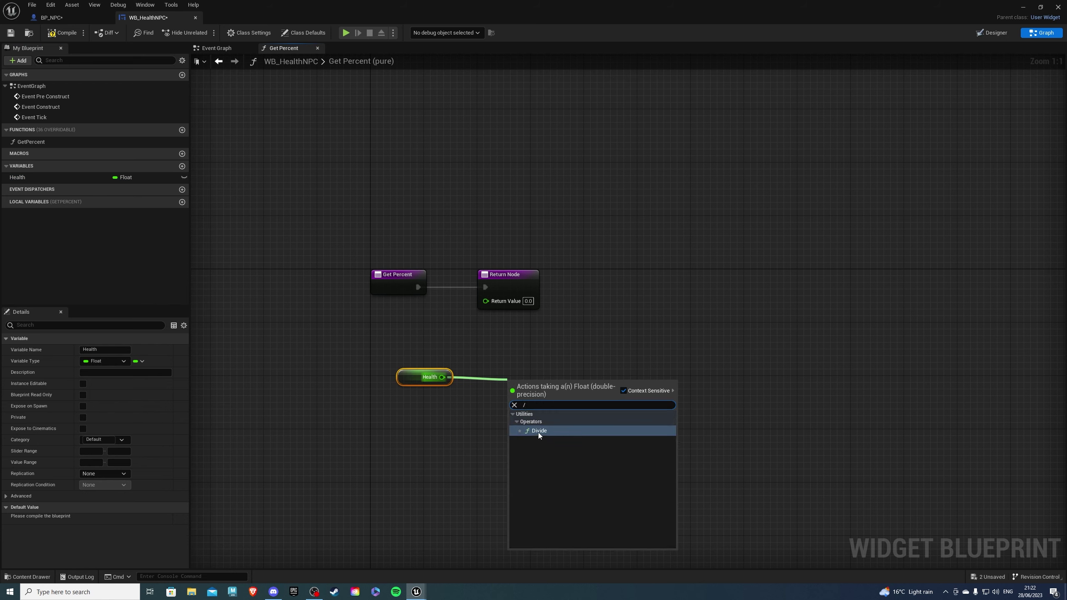
pyautogui.click(539, 431)
pyautogui.write('100')
pyautogui.press('Return')
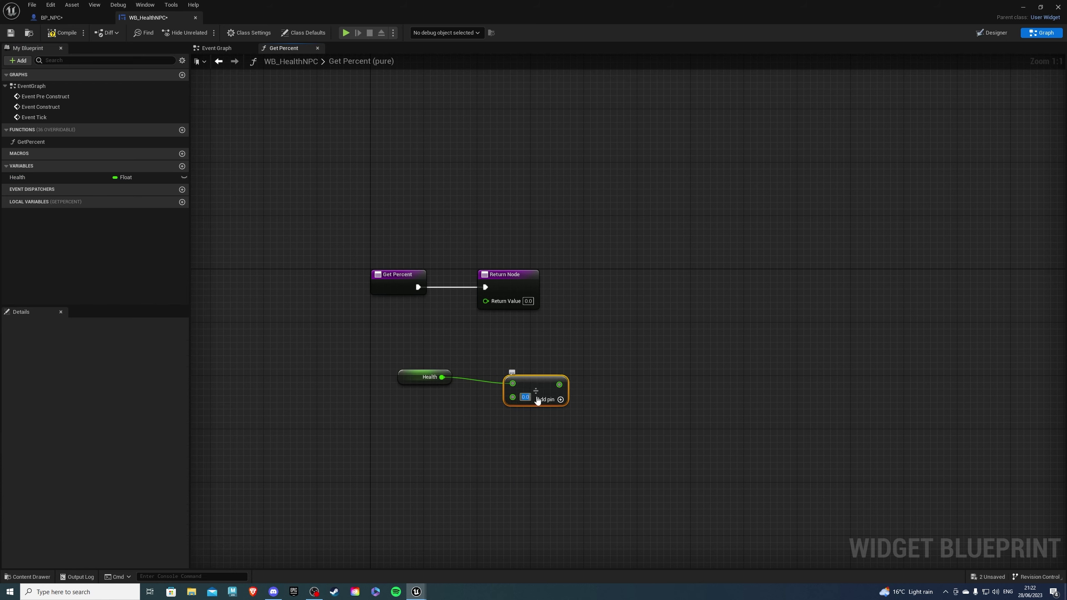
pyautogui.moveTo(568, 385)
pyautogui.mouseDown()
pyautogui.moveTo(485, 300)
pyautogui.moveTo(657, 274)
pyautogui.mouseUp()
pyautogui.moveTo(388, 359)
pyautogui.mouseDown()
pyautogui.moveTo(531, 395)
pyautogui.moveTo(532, 348)
pyautogui.mouseUp()
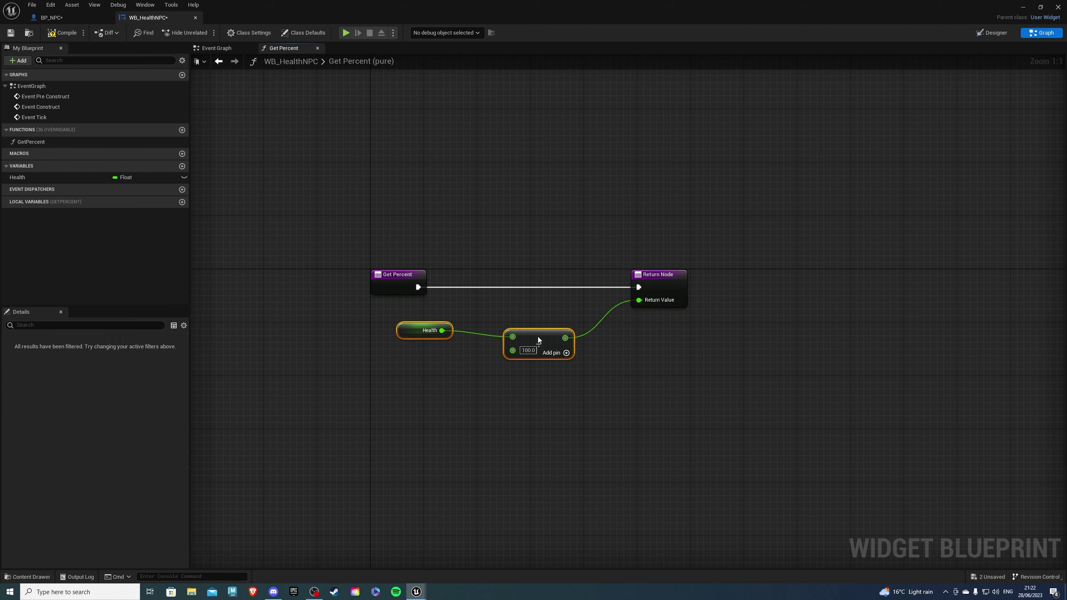
pyautogui.click(395, 191)
pyautogui.click(50, 35)
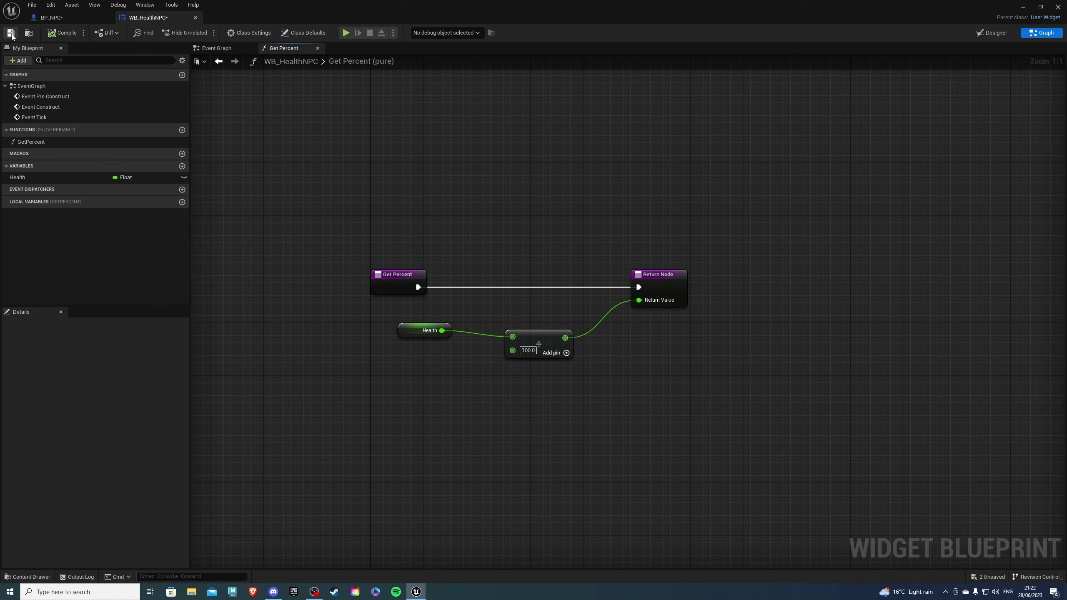
# - Return to BP_NPC, then compile and save it
pyautogui.click(195, 17)
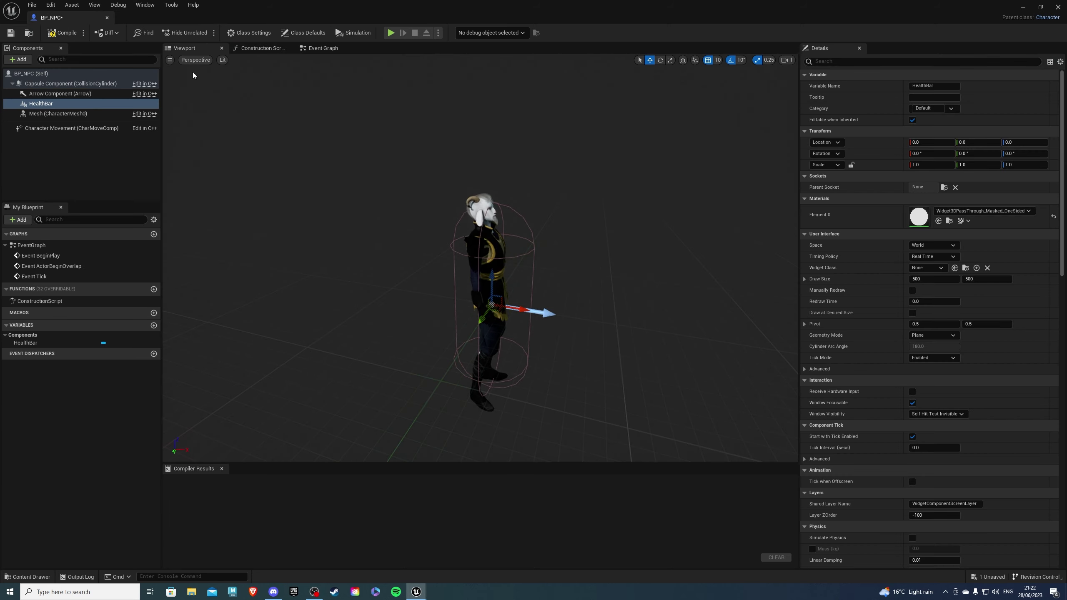
pyautogui.click(63, 33)
pyautogui.click(12, 34)
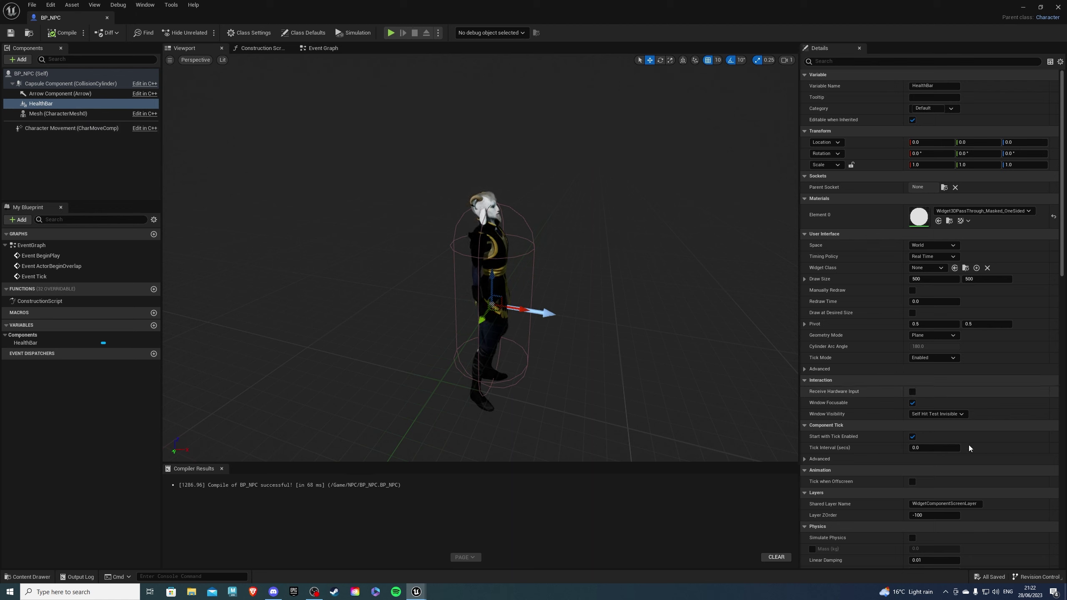
# - Assign WB_HealthNPC as the HealthBar widget class and browse to the NPC folder
pyautogui.click(924, 267)
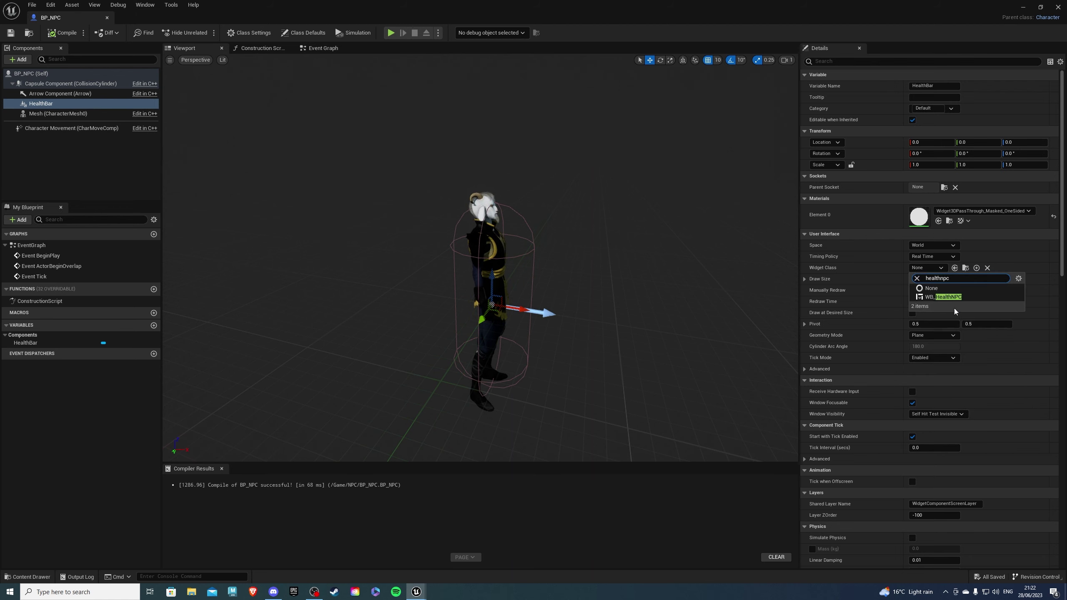
pyautogui.click(942, 288)
pyautogui.moveTo(746, 290)
pyautogui.mouseDown()
pyautogui.moveTo(650, 292)
pyautogui.moveTo(651, 251)
pyautogui.mouseUp()
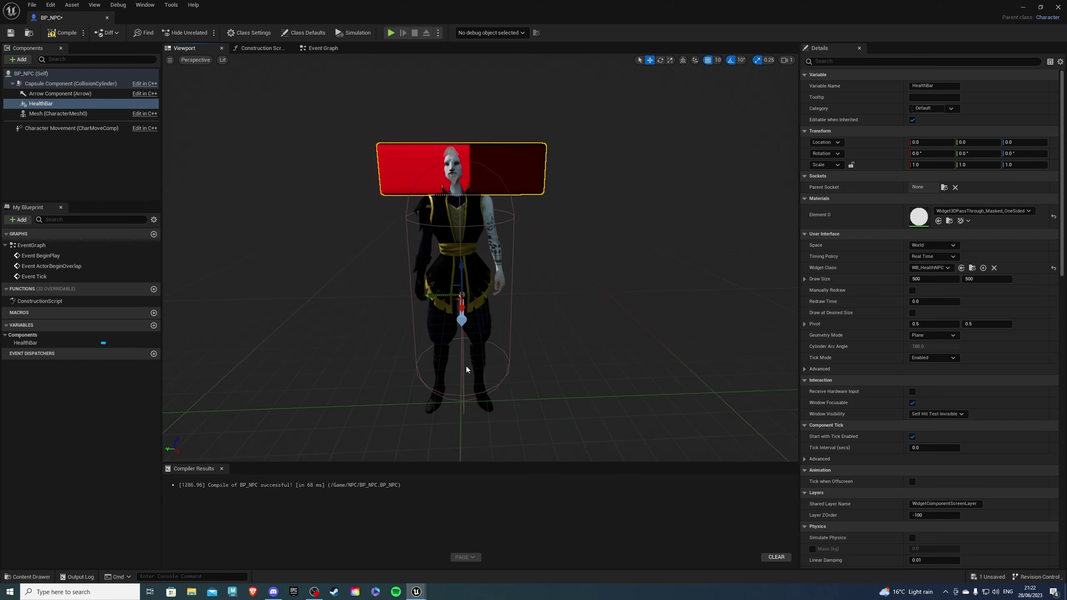
pyautogui.click(31, 576)
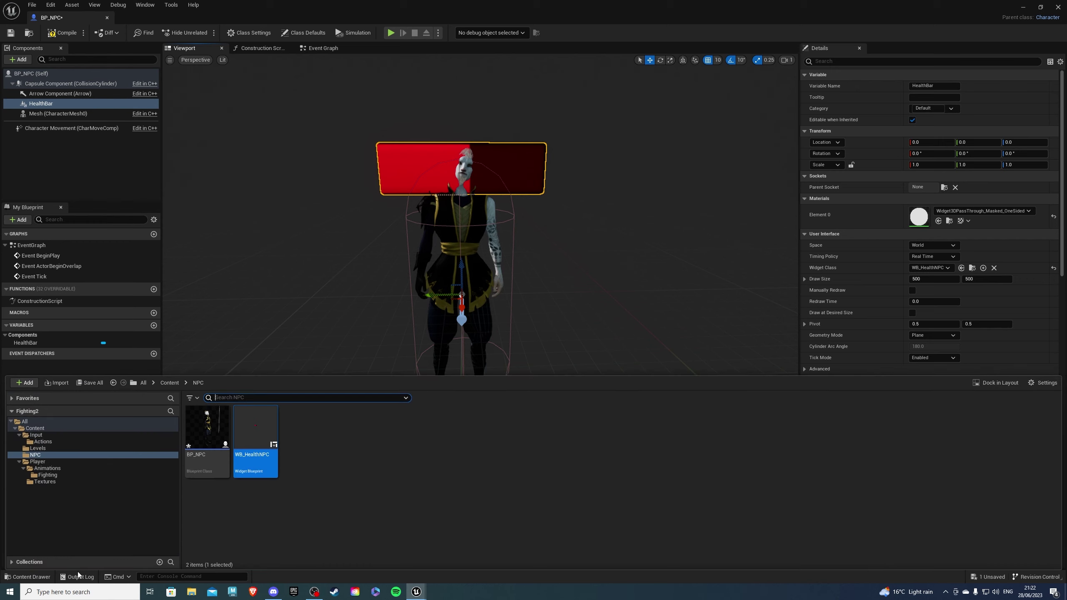
# - Open WB_HealthNPC, save it, and close it
pyautogui.doubleClick(255, 429)
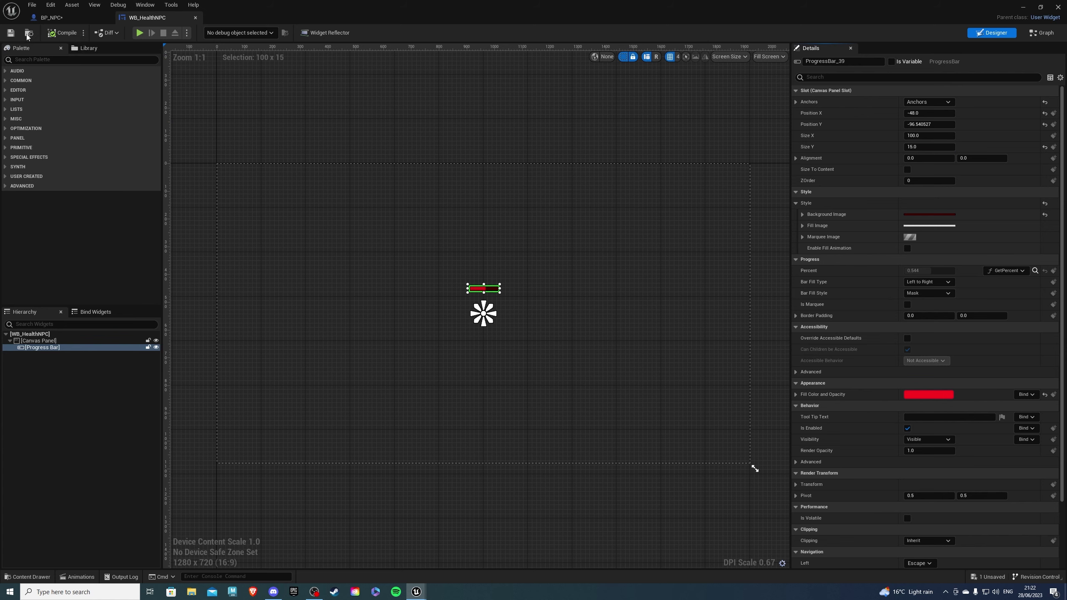
pyautogui.click(11, 33)
pyautogui.click(196, 18)
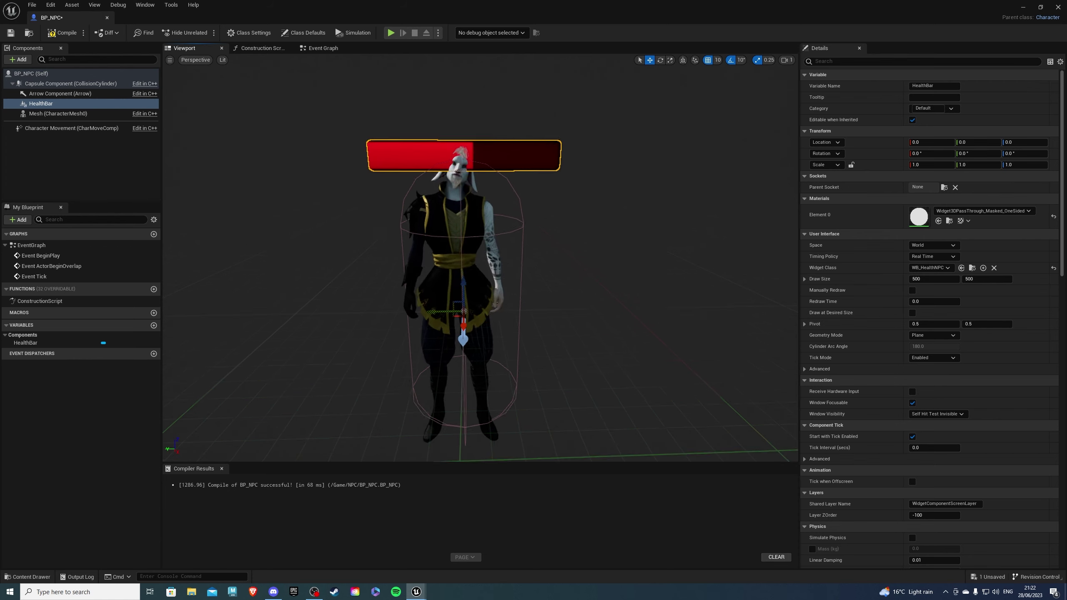
pyautogui.scroll(3, 468, 288)
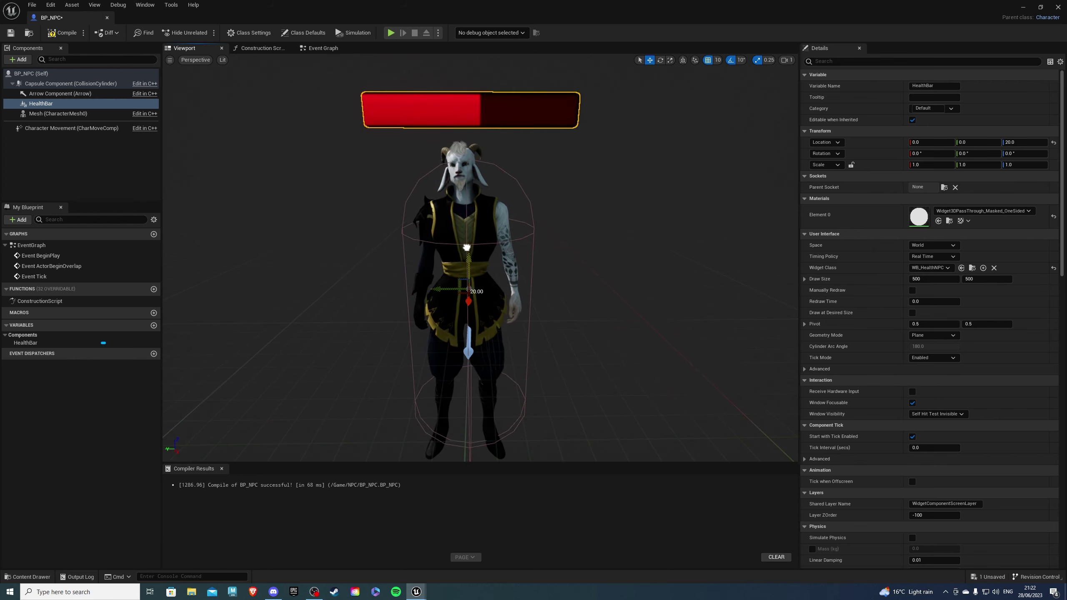
# - Raise HealthBar to Z 30, render it in Screen space, and scale it to 0.8
pyautogui.moveTo(468, 287); pyautogui.dragTo(469, 219)
pyautogui.scroll(-2, 555, 234)
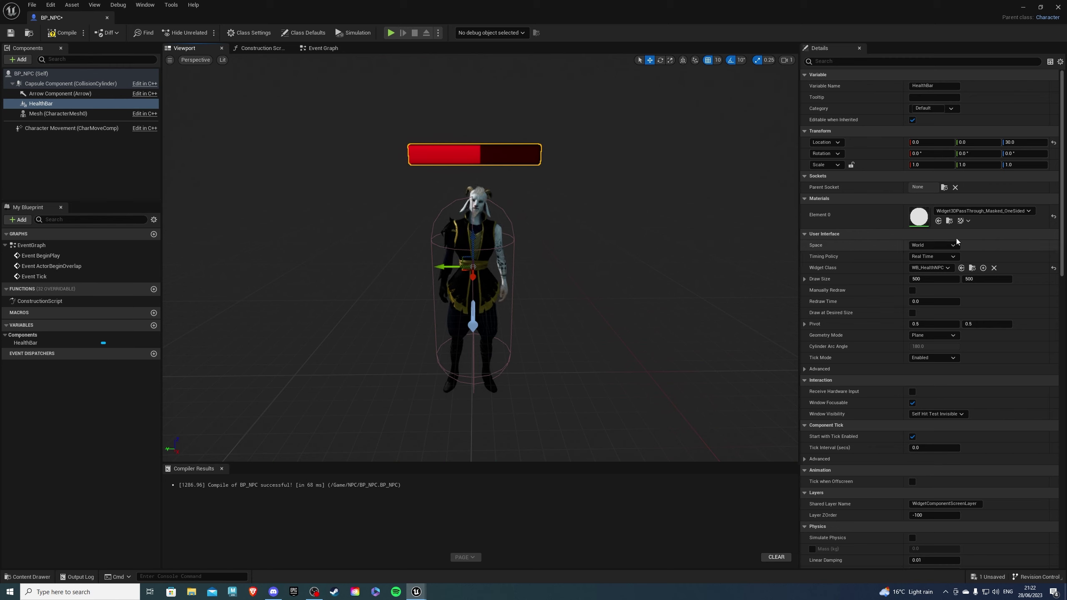
pyautogui.click(932, 246)
pyautogui.click(926, 261)
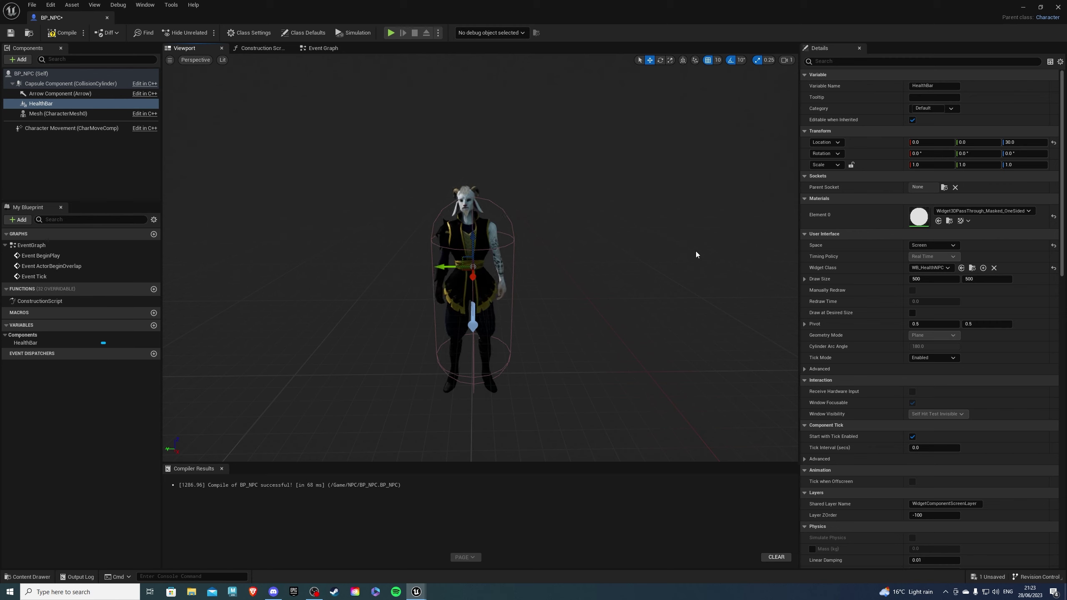
pyautogui.click(930, 164)
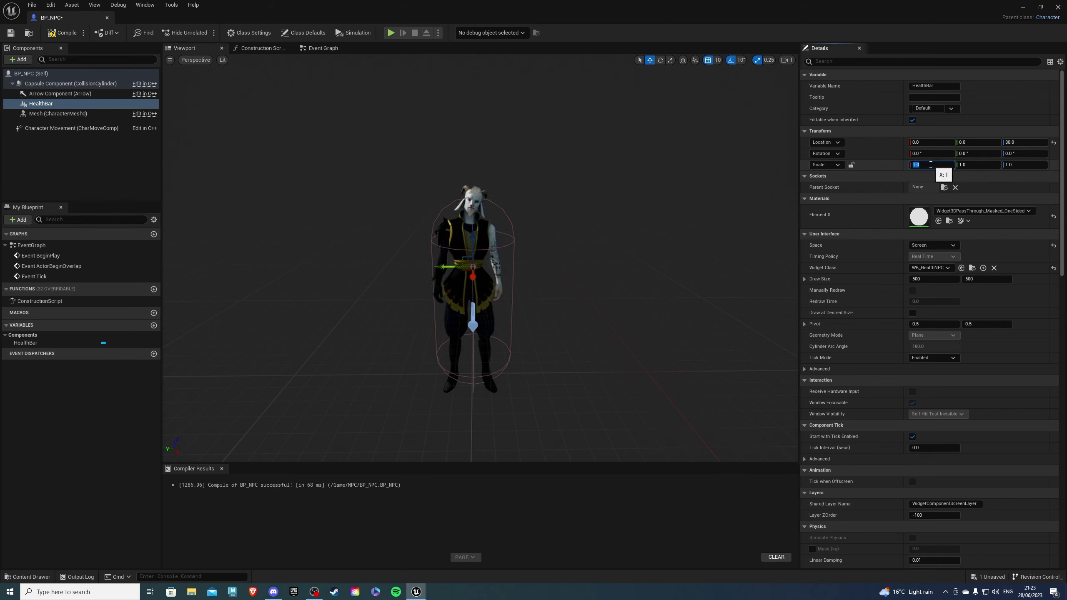
pyautogui.write('0.8')
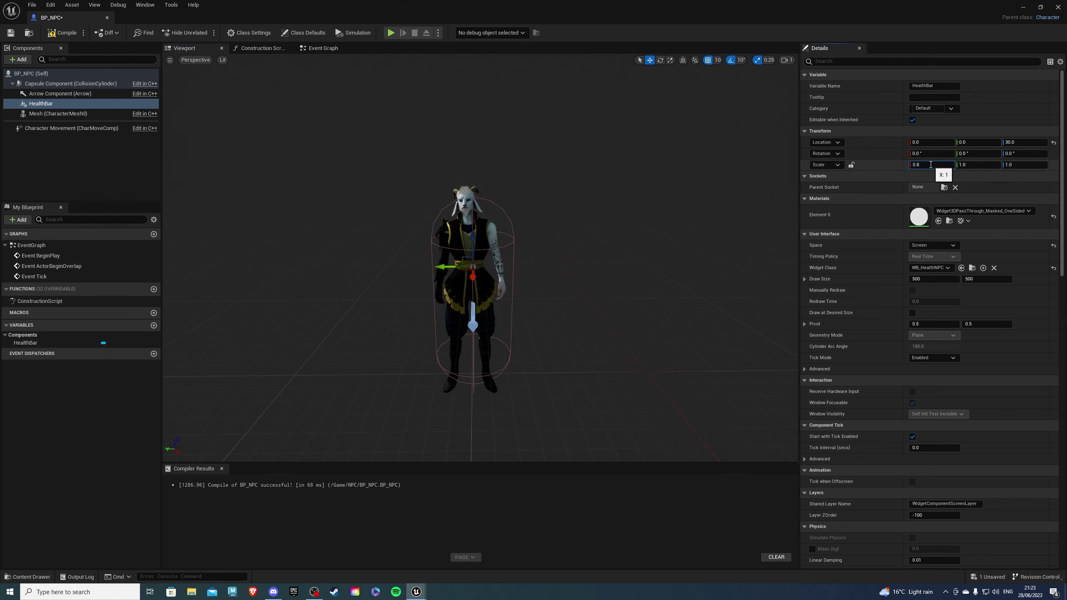
pyautogui.press('Return')
pyautogui.press('Return')
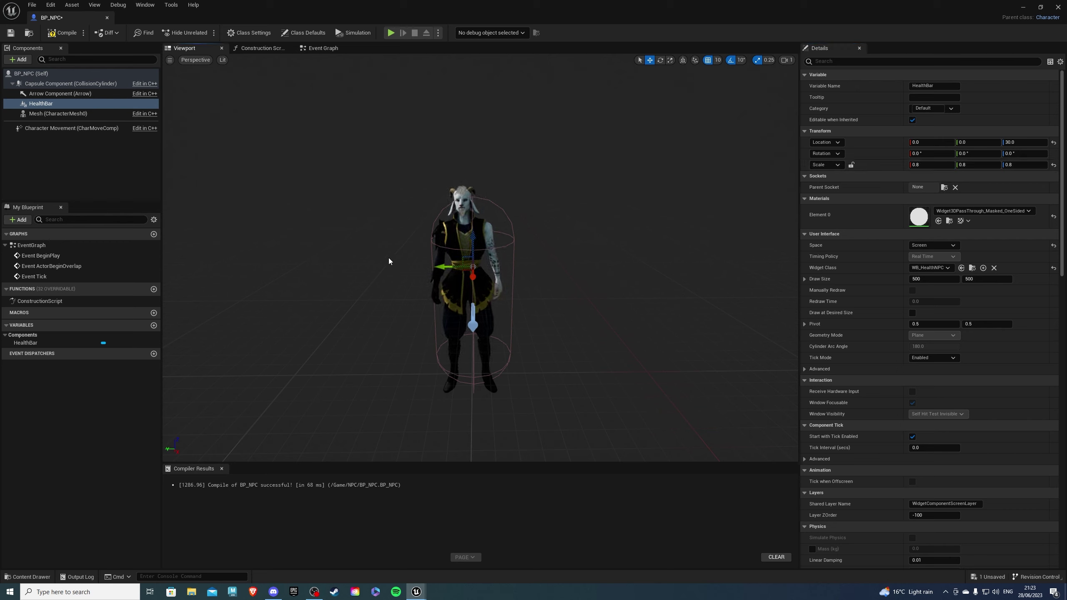
# - Compile BP_NPC and delete the unused ActorBeginOverlap and Tick event nodes
pyautogui.click(63, 33)
pyautogui.click(315, 48)
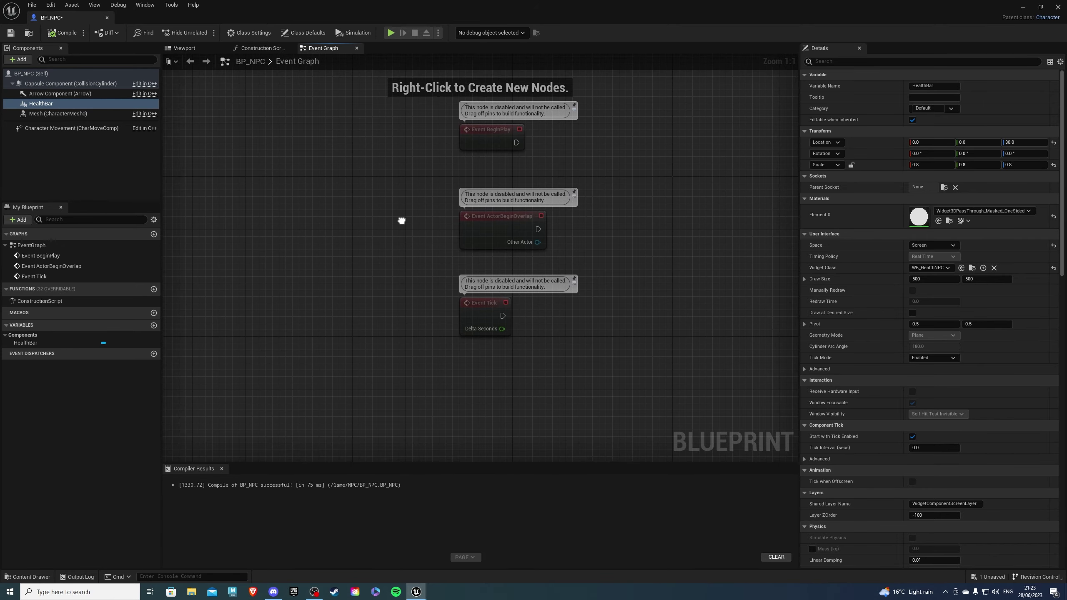
pyautogui.moveTo(581, 440); pyautogui.dragTo(366, 265)
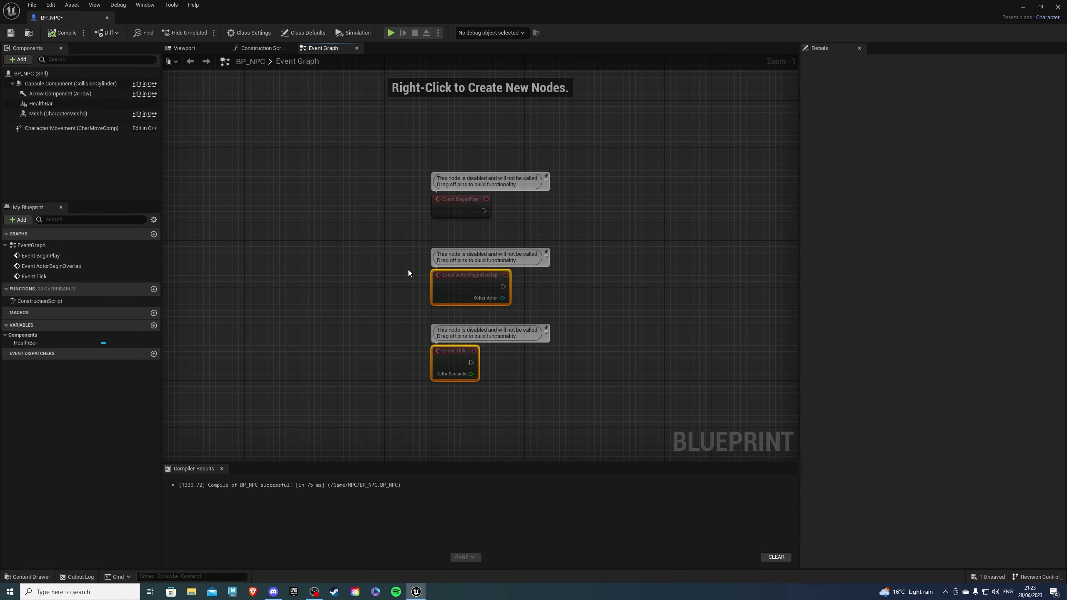
pyautogui.press('Delete')
pyautogui.moveTo(409, 269); pyautogui.dragTo(377, 339, button='right')
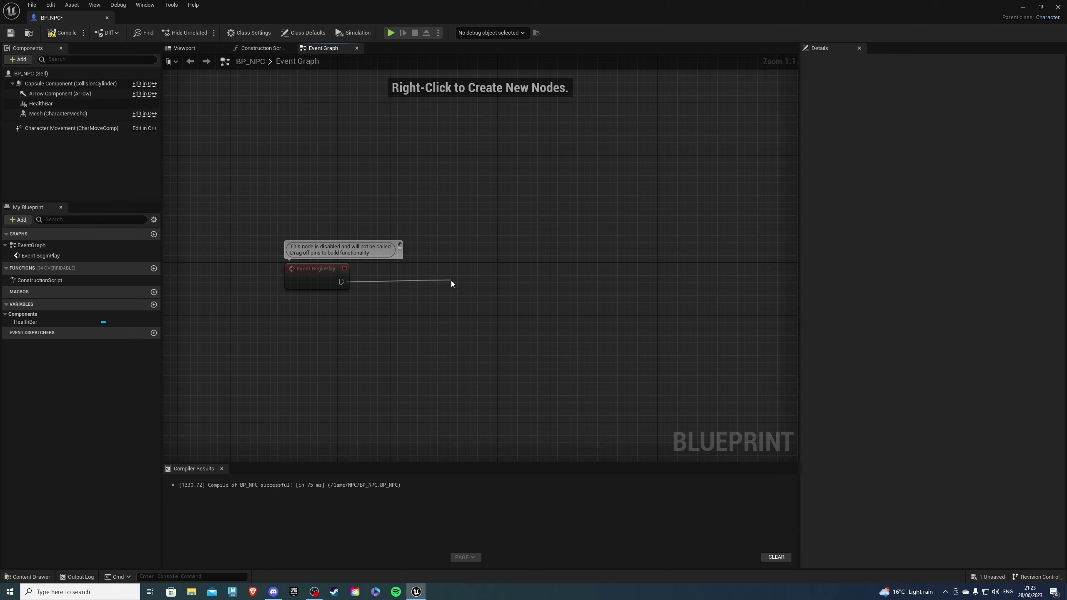
# - After BeginPlay, cast the HealthBar's Get User Widget Object to WB_HealthNPC
pyautogui.moveTo(339, 286); pyautogui.dragTo(451, 280)
pyautogui.write('cast to')
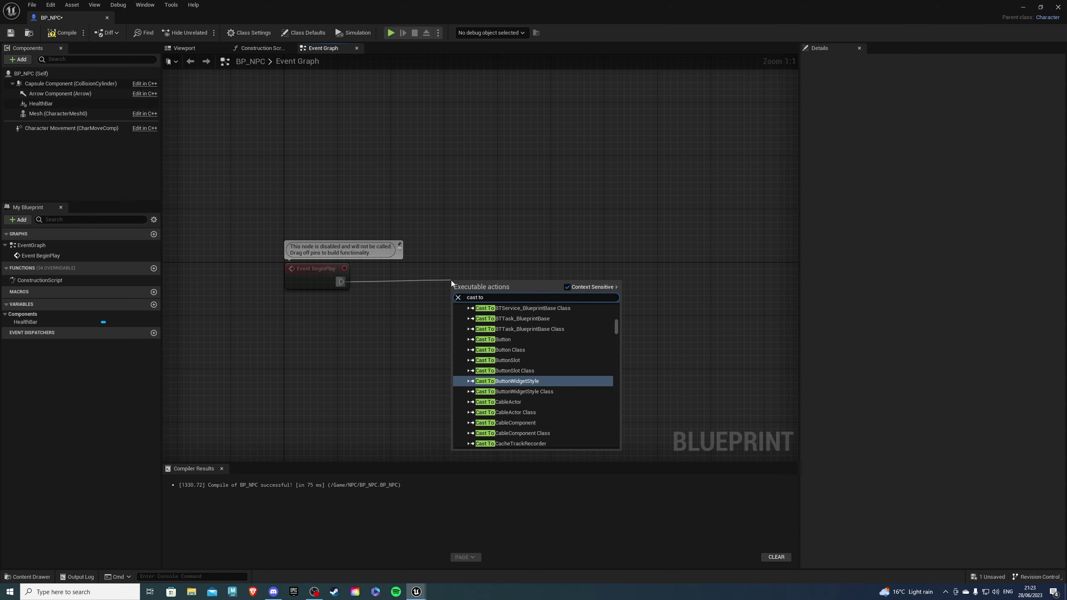
pyautogui.write(' health')
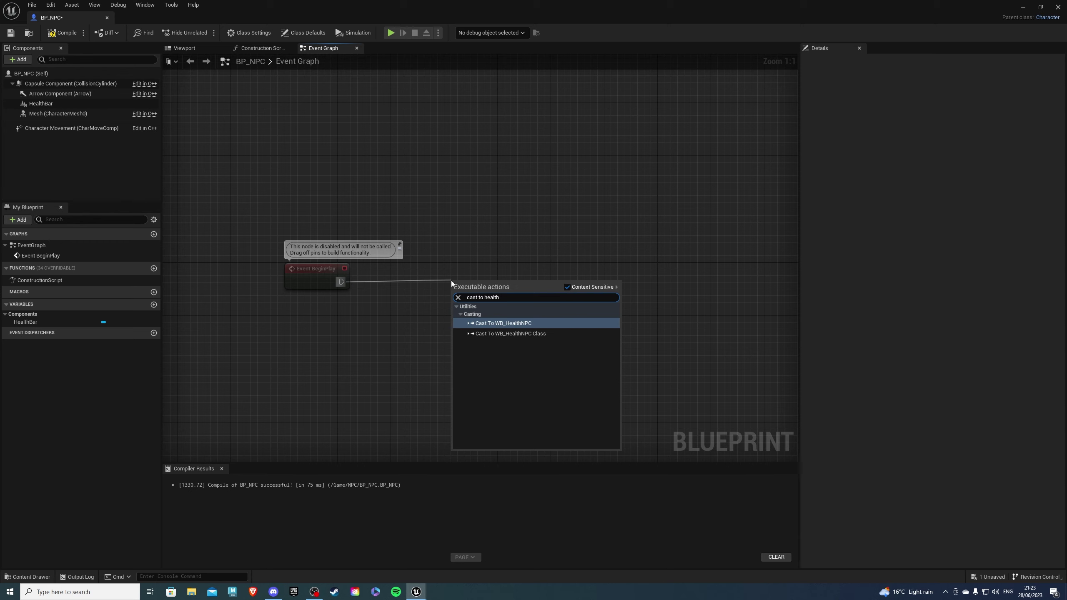
pyautogui.click(488, 324)
pyautogui.moveTo(405, 346); pyautogui.dragTo(498, 326, button='right')
pyautogui.moveTo(580, 272); pyautogui.dragTo(475, 317)
pyautogui.write('get ')
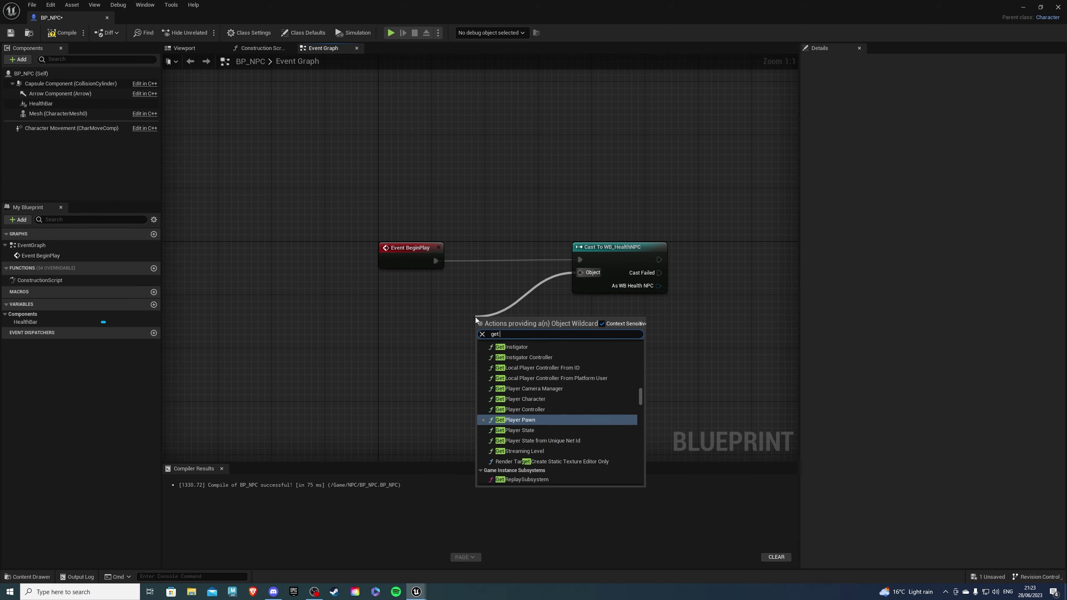
pyautogui.write('user ob')
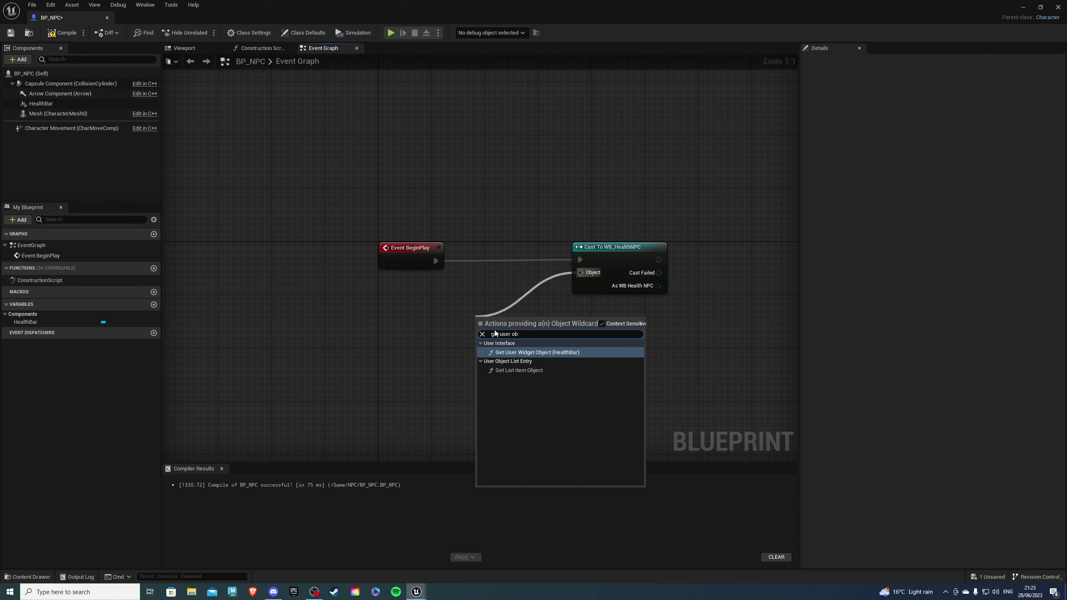
pyautogui.click(533, 351)
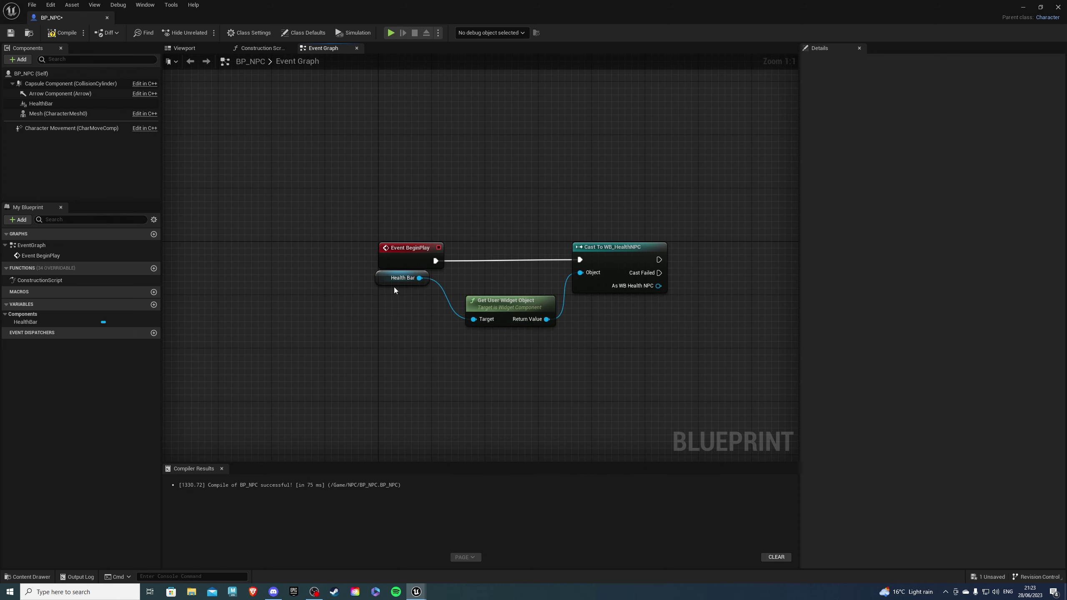
pyautogui.moveTo(383, 279); pyautogui.dragTo(407, 318)
pyautogui.moveTo(484, 348); pyautogui.dragTo(320, 372, button='right')
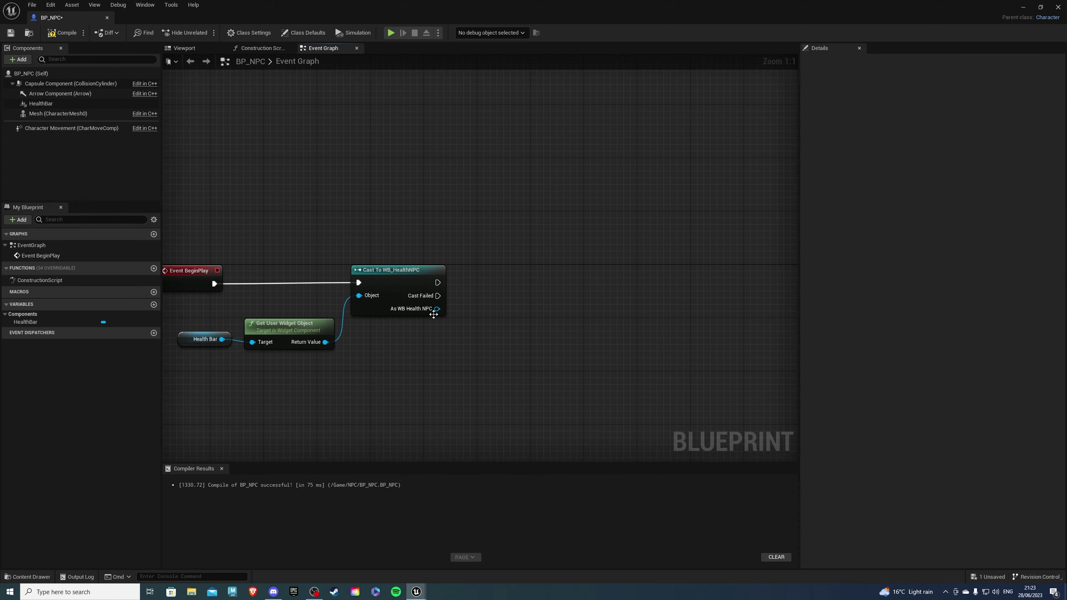
# - Promote the cast result to a new HealthRef variable
pyautogui.moveTo(512, 290); pyautogui.dragTo(512, 292)
pyautogui.click(537, 343)
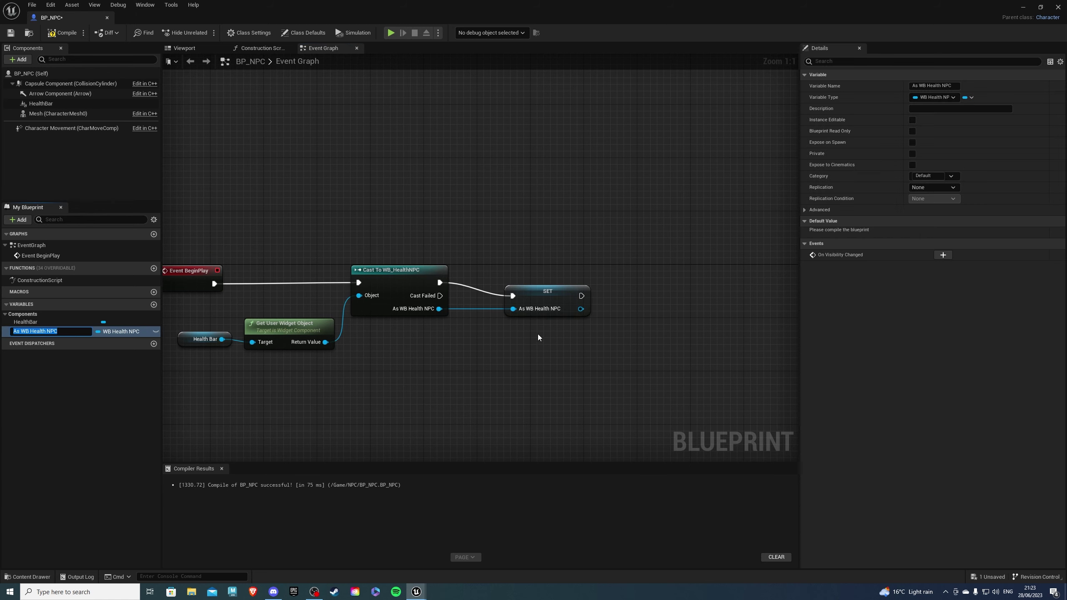
pyautogui.write('HealthRef')
pyautogui.press('Return')
pyautogui.moveTo(534, 295); pyautogui.dragTo(513, 283)
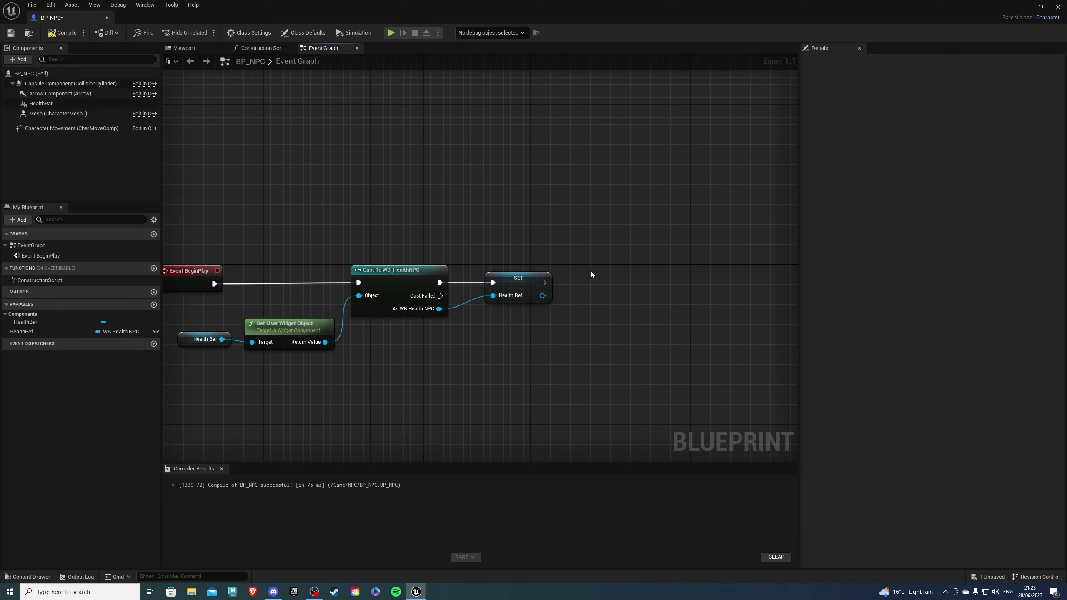
pyautogui.moveTo(590, 271); pyautogui.dragTo(469, 271, button='right')
pyautogui.moveTo(419, 294); pyautogui.dragTo(490, 302)
pyautogui.write('set health')
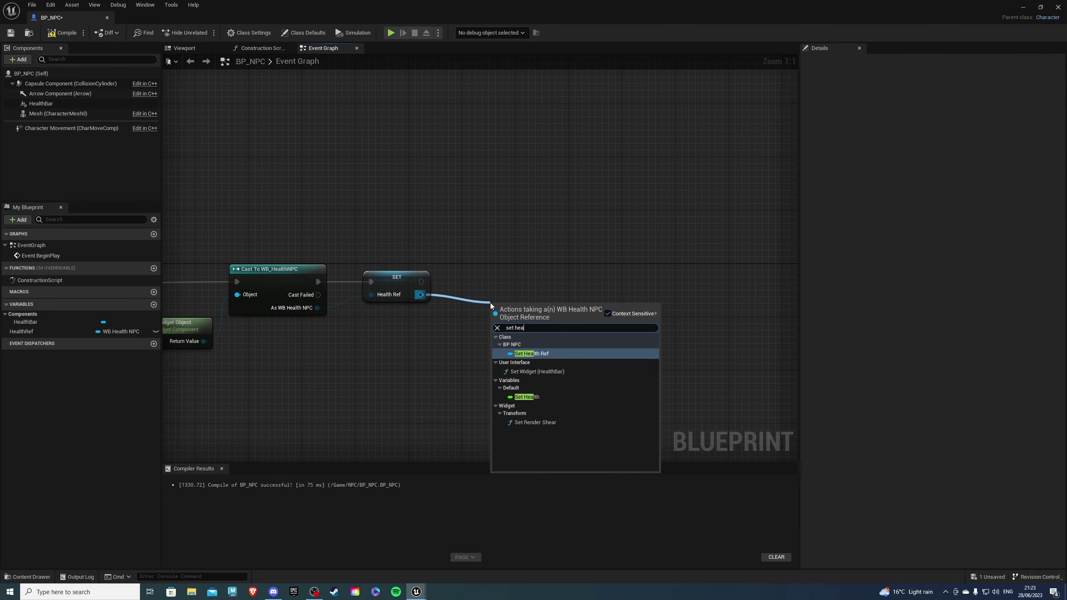
# - Add a Set Health node on HealthRef, chained after the HealthRef setter
pyautogui.click(542, 391)
pyautogui.moveTo(514, 299); pyautogui.dragTo(509, 271)
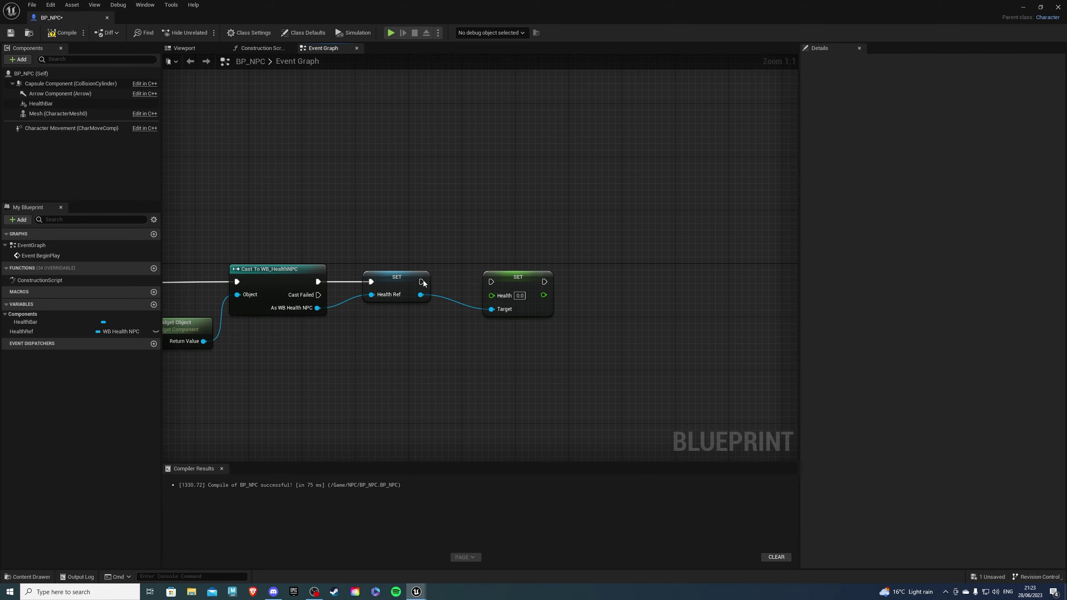
pyautogui.moveTo(421, 281); pyautogui.dragTo(491, 282)
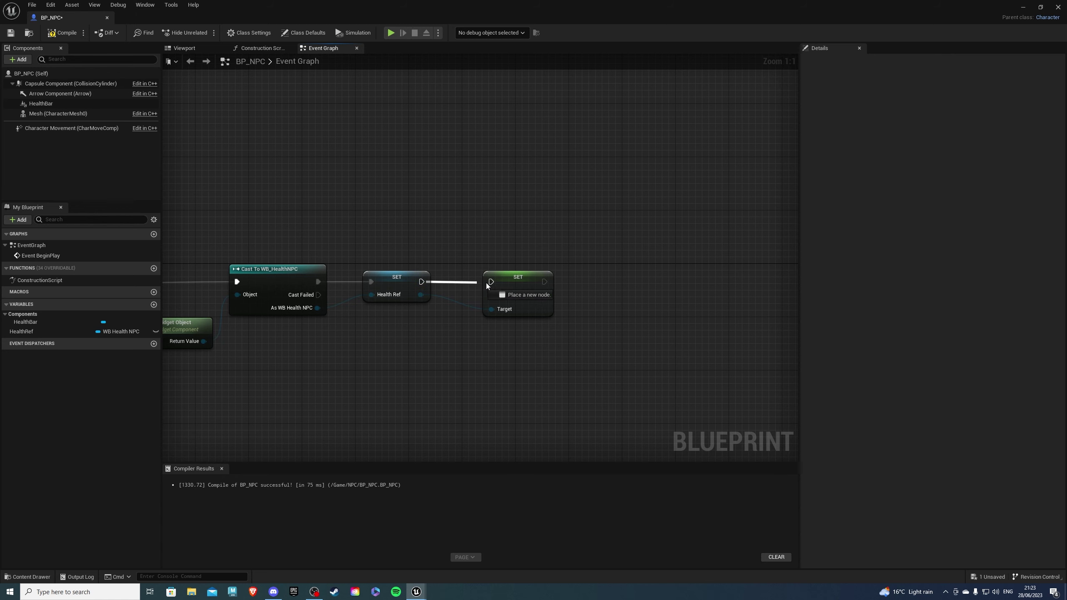
# - Create a Float variable named Health and compile so its default can be 100
pyautogui.click(153, 305)
pyautogui.write('Health')
pyautogui.press('Return')
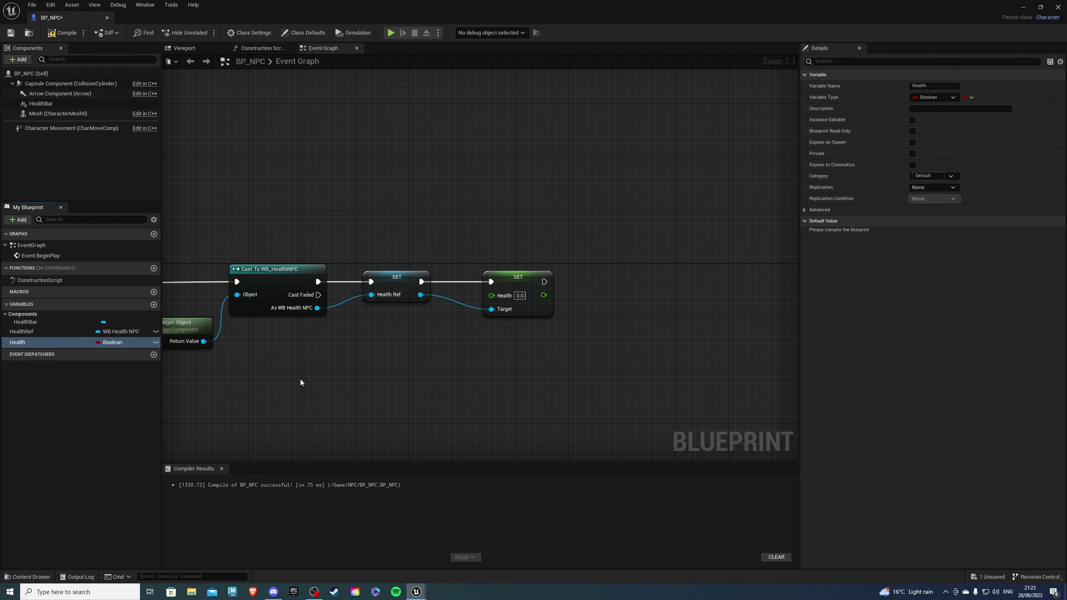
pyautogui.click(112, 342)
pyautogui.click(117, 394)
pyautogui.click(533, 318)
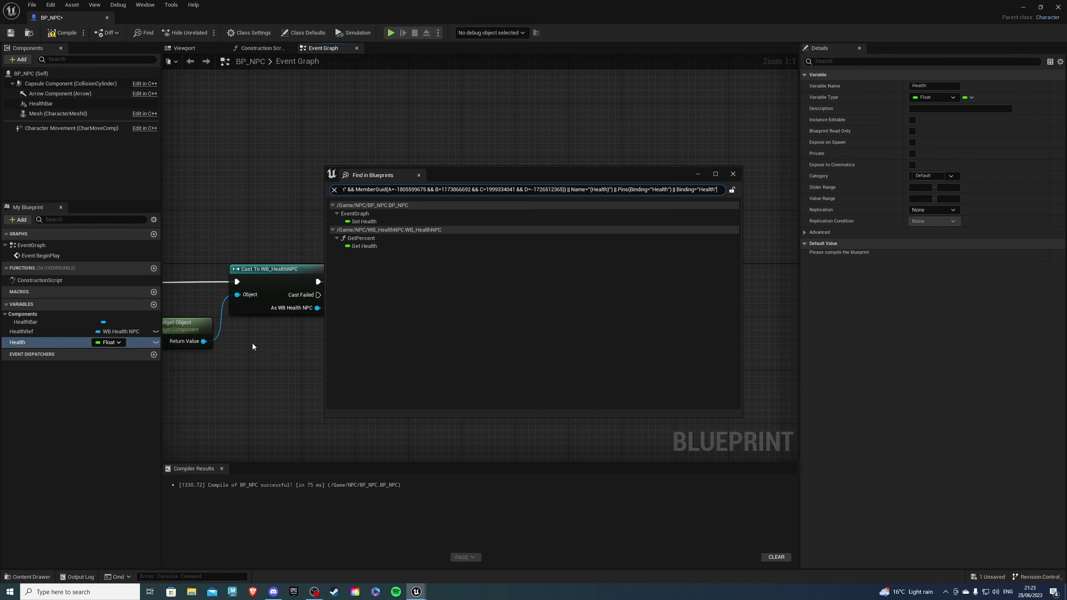
pyautogui.click(732, 174)
pyautogui.click(47, 33)
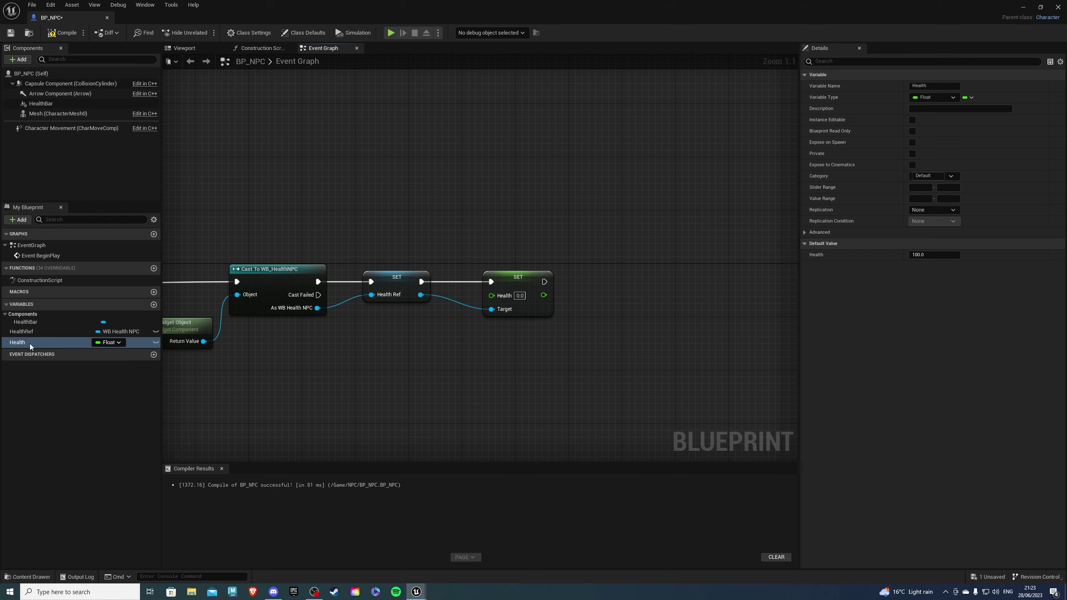
# - Wire a Health getter into Set Health, then compile and save BP_NPC
pyautogui.moveTo(31, 344)
pyautogui.keyDown('ctrl'); pyautogui.mouseDown()
pyautogui.moveTo(424, 258)
pyautogui.moveTo(479, 269)
pyautogui.moveTo(492, 292)
pyautogui.mouseUp(); pyautogui.keyUp('ctrl')
pyautogui.scroll(-2, 493, 293)
pyautogui.moveTo(293, 176); pyautogui.dragTo(688, 342)
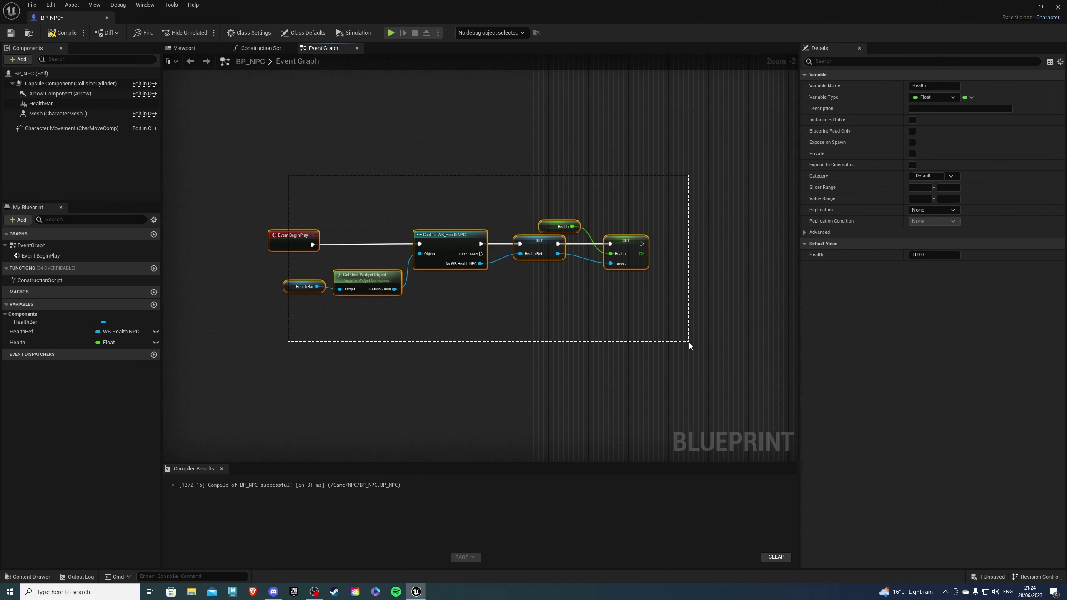
pyautogui.click(523, 332)
pyautogui.click(62, 33)
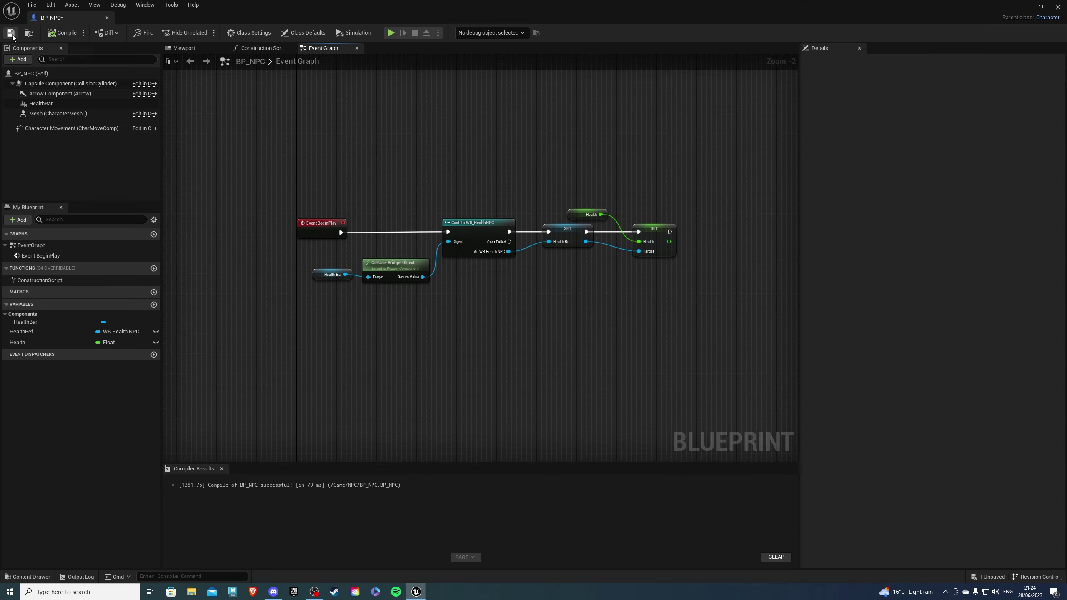
pyautogui.scroll(2, 413, 334)
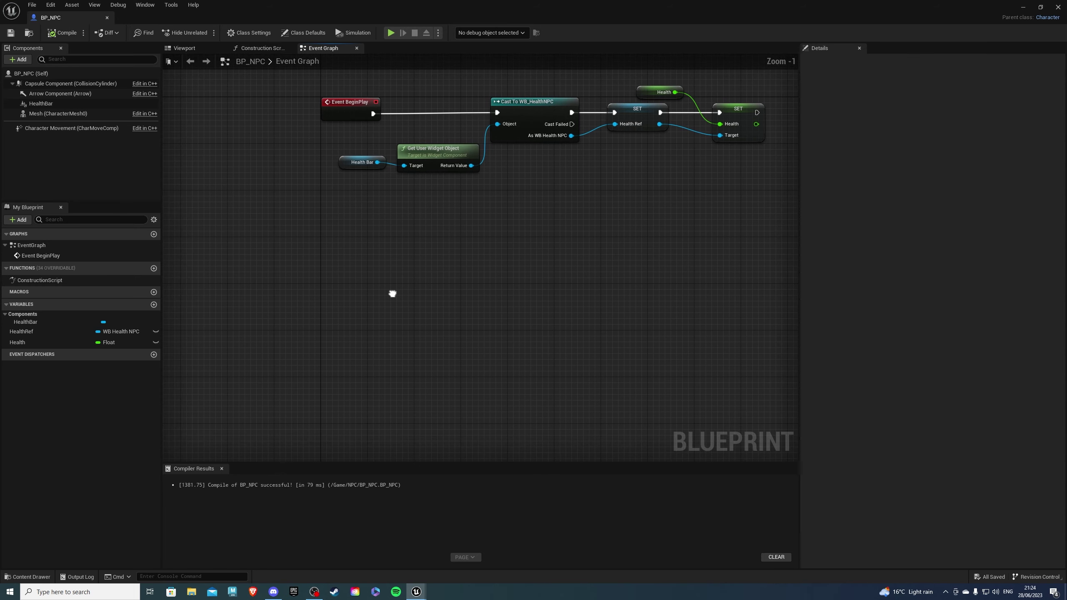
# - Add an Event AnyDamage node to BP_NPC's event graph
pyautogui.moveTo(381, 302); pyautogui.dragTo(394, 294, button='right')
pyautogui.rightClick(378, 299)
pyautogui.write('event')
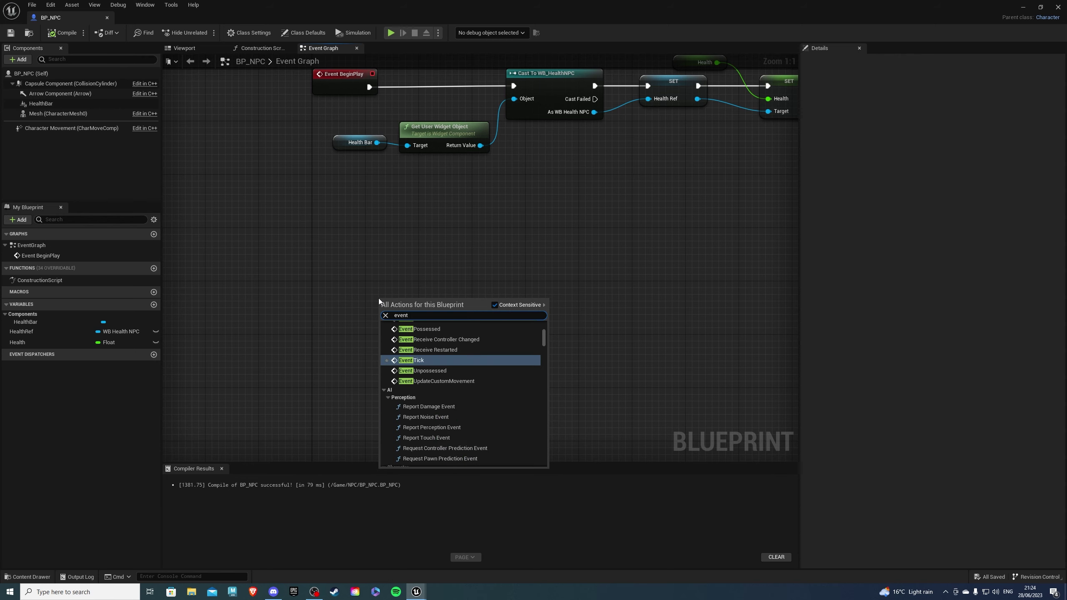
pyautogui.write(' any')
pyautogui.click(428, 349)
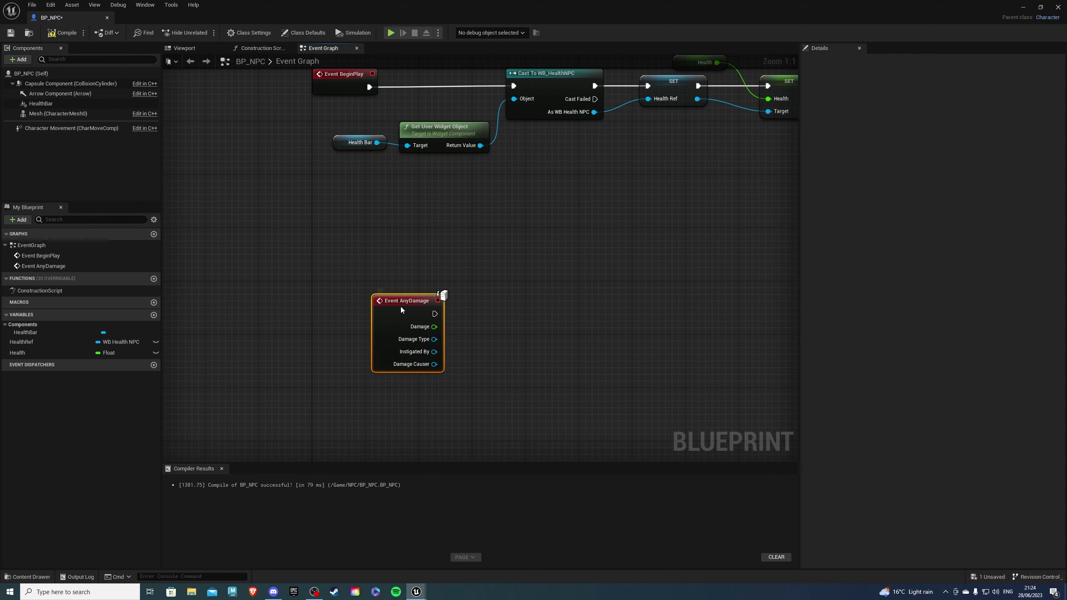
pyautogui.moveTo(400, 307); pyautogui.dragTo(349, 297)
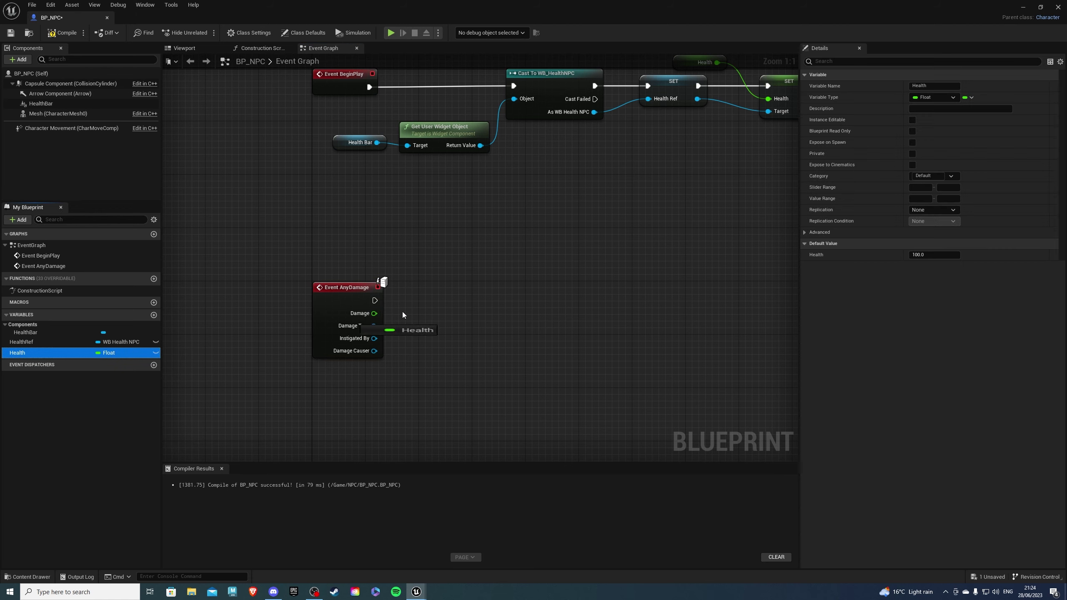
# - Subtract the AnyDamage Damage value from a Health getter
pyautogui.moveTo(18, 353)
pyautogui.mouseDown()
pyautogui.moveTo(421, 311)
pyautogui.moveTo(509, 330)
pyautogui.mouseUp()
pyautogui.click(438, 316)
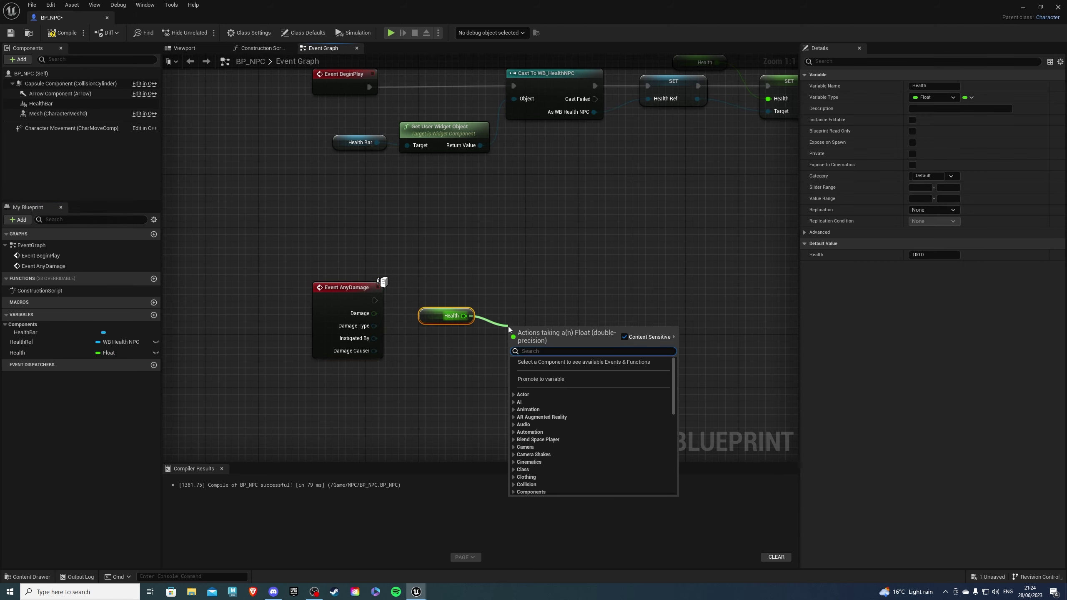
pyautogui.write('-')
pyautogui.click(544, 412)
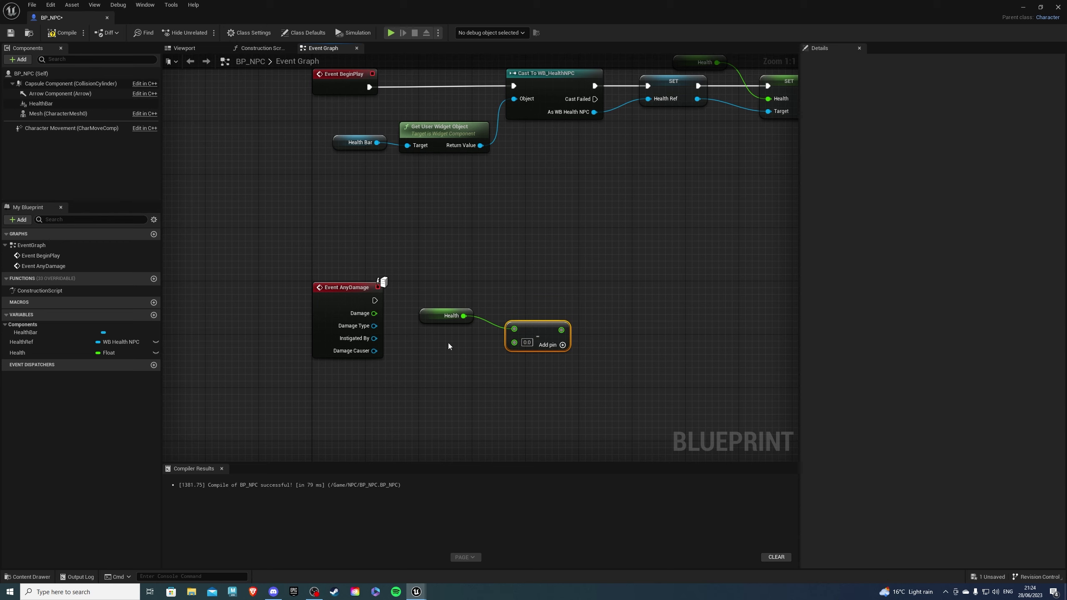
pyautogui.moveTo(472, 332)
pyautogui.mouseDown()
pyautogui.moveTo(482, 291)
pyautogui.moveTo(510, 300)
pyautogui.moveTo(430, 348)
pyautogui.mouseUp()
pyautogui.moveTo(431, 313); pyautogui.dragTo(337, 372)
pyautogui.click(470, 338)
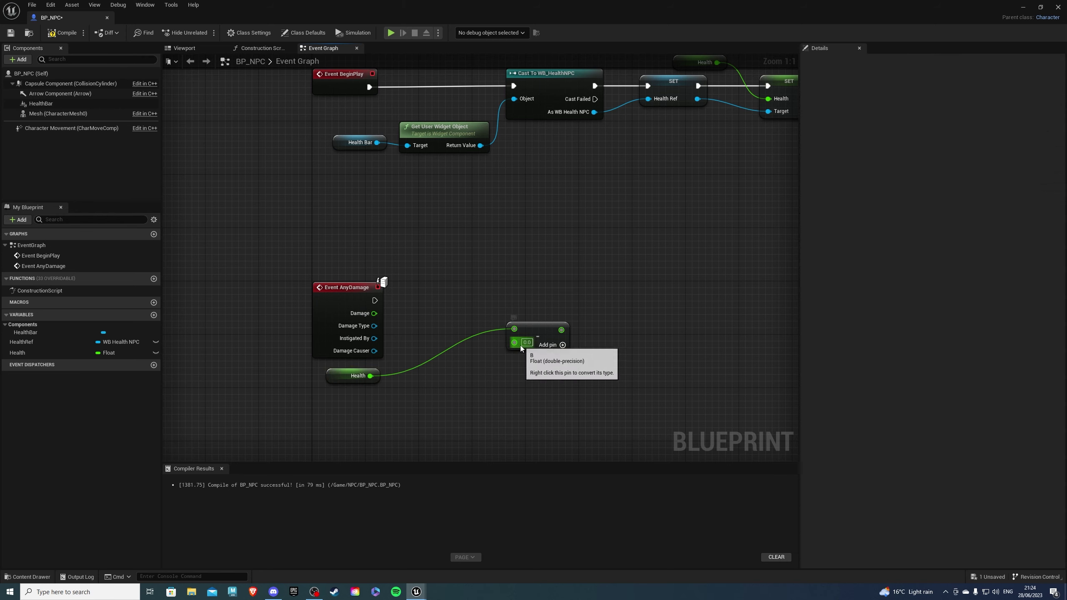
pyautogui.moveTo(374, 313)
pyautogui.mouseDown()
pyautogui.moveTo(514, 329)
pyautogui.moveTo(450, 329)
pyautogui.mouseUp()
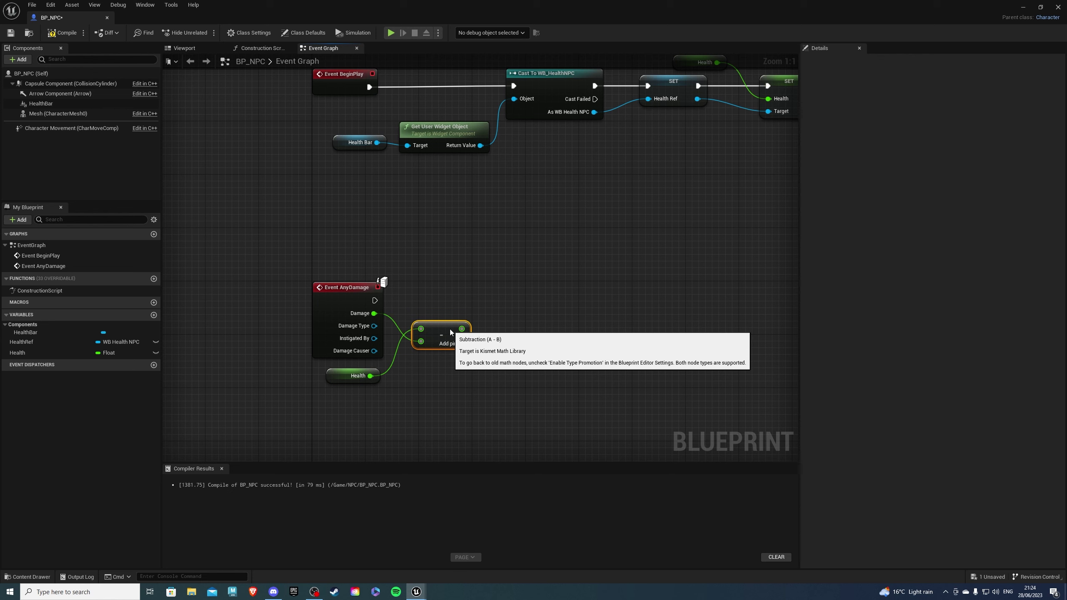
pyautogui.click(501, 316)
pyautogui.moveTo(502, 316); pyautogui.dragTo(452, 306, button='right')
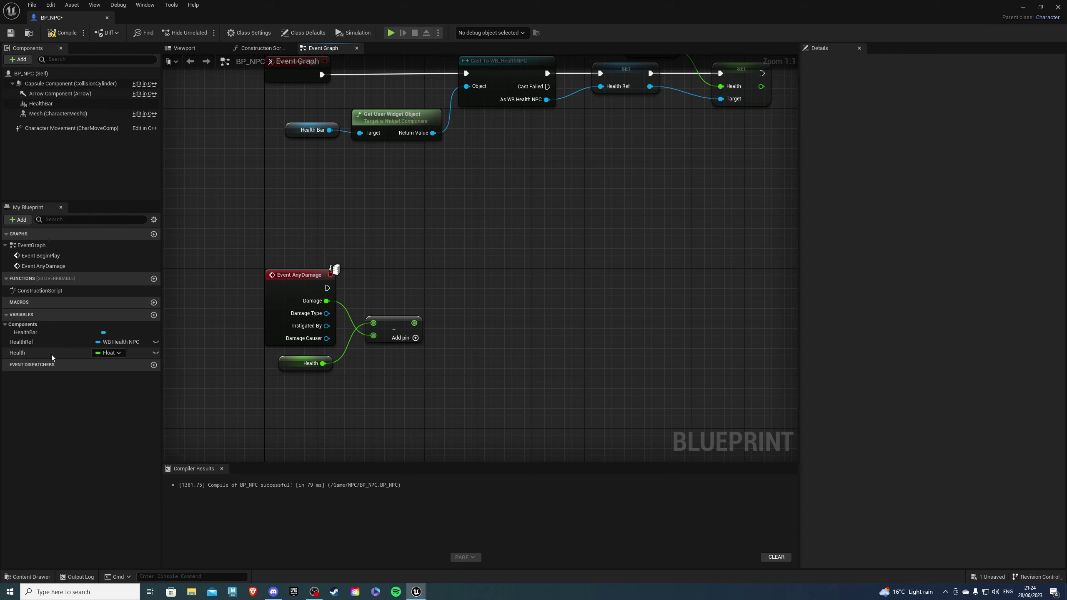
# - Clamp the subtraction result to a 0–100 range and store it in Health on damage
pyautogui.moveTo(414, 323); pyautogui.dragTo(464, 320)
pyautogui.write('c')
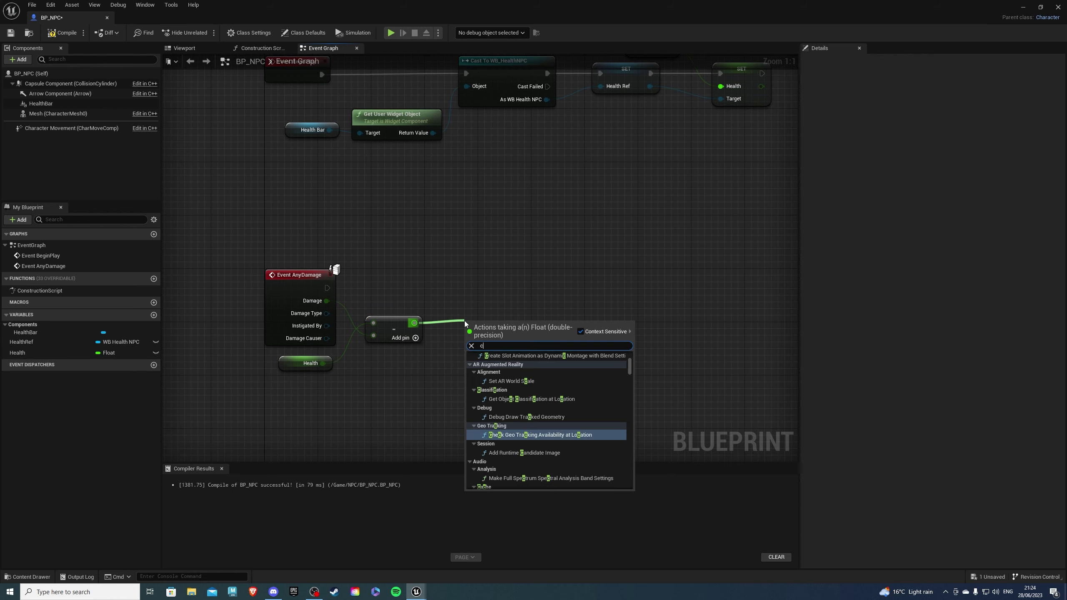
pyautogui.write('lamp')
pyautogui.click(500, 373)
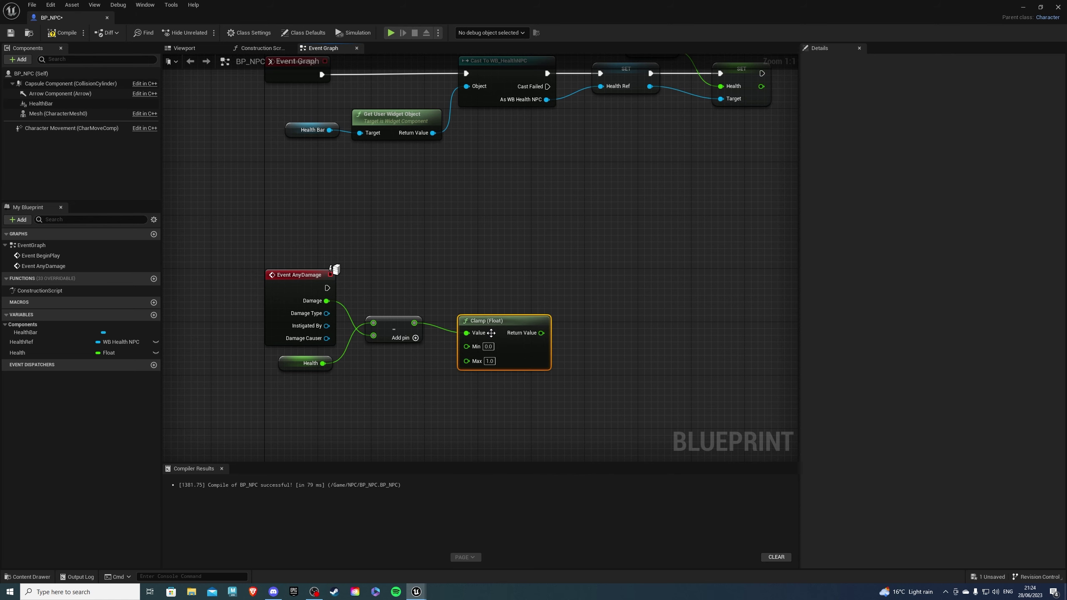
pyautogui.moveTo(490, 332); pyautogui.dragTo(496, 320)
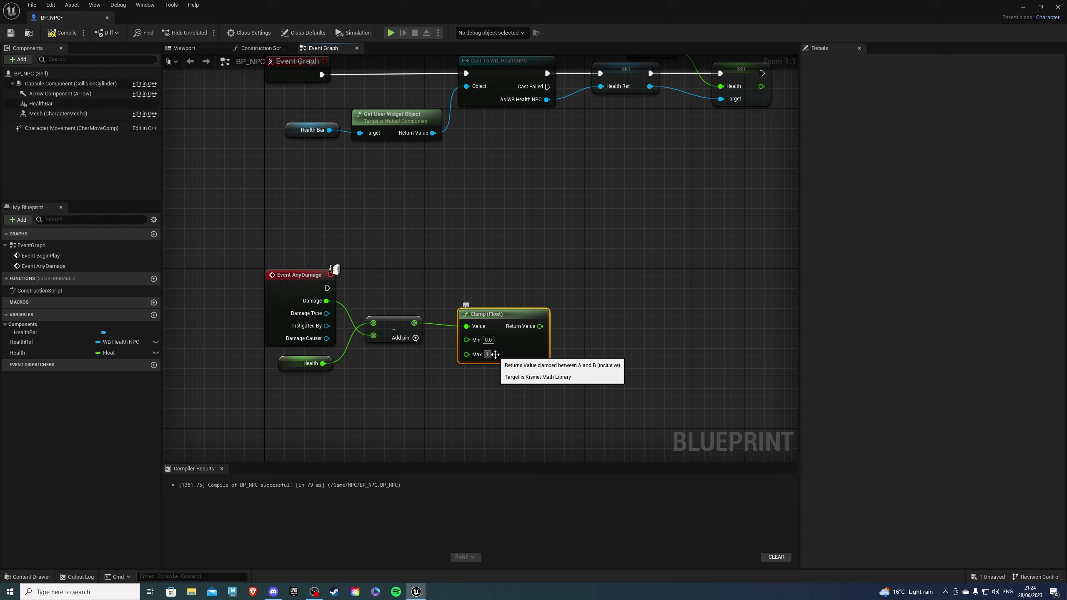
pyautogui.write('100')
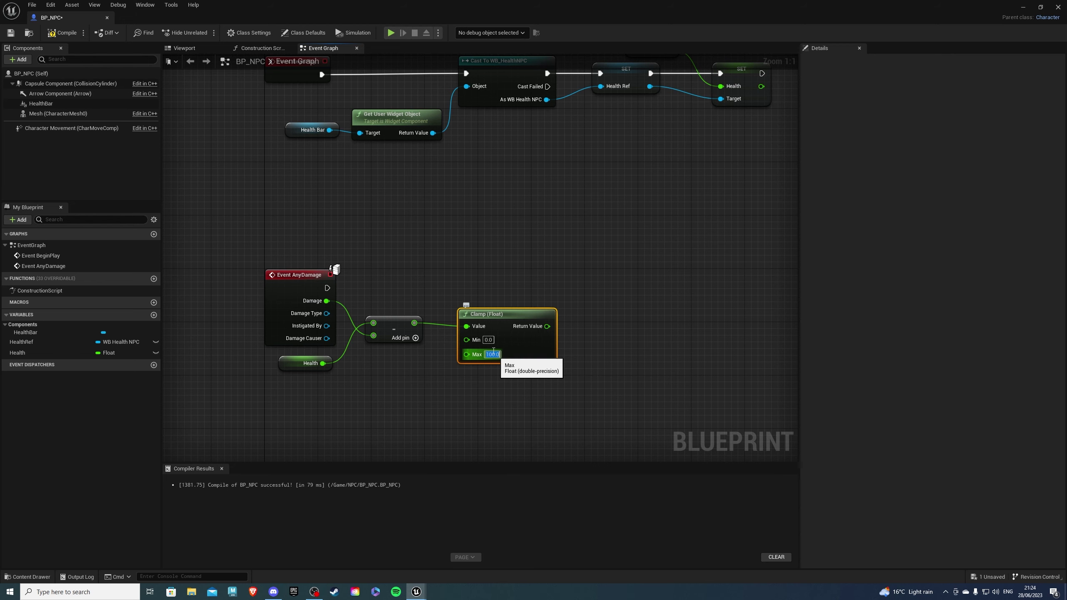
pyautogui.press('Return')
pyautogui.moveTo(467, 391); pyautogui.dragTo(386, 380, button='right')
pyautogui.moveTo(33, 352)
pyautogui.mouseDown()
pyautogui.moveTo(399, 265)
pyautogui.moveTo(523, 263)
pyautogui.mouseUp()
pyautogui.click(417, 290)
pyautogui.moveTo(465, 315); pyautogui.dragTo(500, 288)
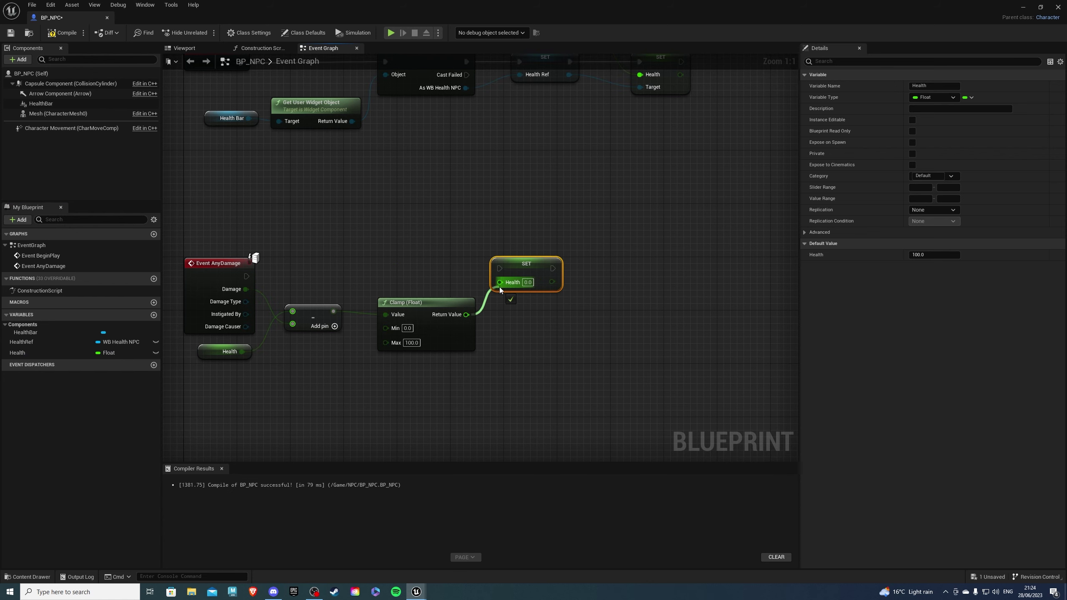
pyautogui.moveTo(246, 277); pyautogui.dragTo(500, 268)
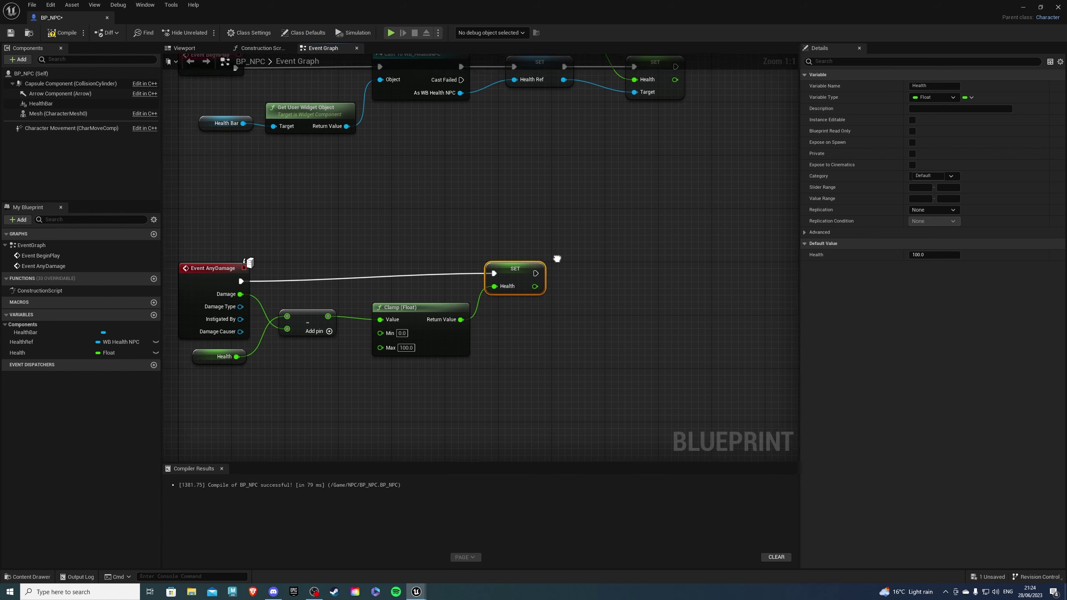
# - Pass the new Health value to the widget through a HealthRef Set Health node
pyautogui.moveTo(556, 258)
pyautogui.mouseDown(button='right')
pyautogui.moveTo(484, 298)
pyautogui.moveTo(457, 255)
pyautogui.mouseUp(button='right')
pyautogui.click(484, 299)
pyautogui.moveTo(34, 342)
pyautogui.mouseDown()
pyautogui.moveTo(476, 334)
pyautogui.moveTo(534, 298)
pyautogui.mouseUp()
pyautogui.click(500, 342)
pyautogui.write('set')
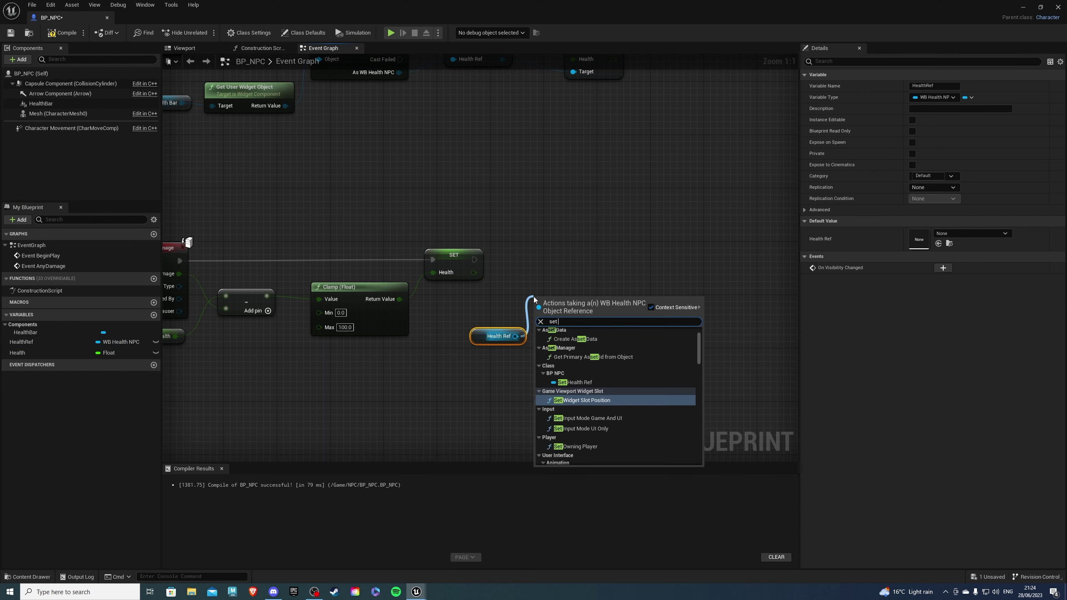
pyautogui.write(' health')
pyautogui.click(583, 391)
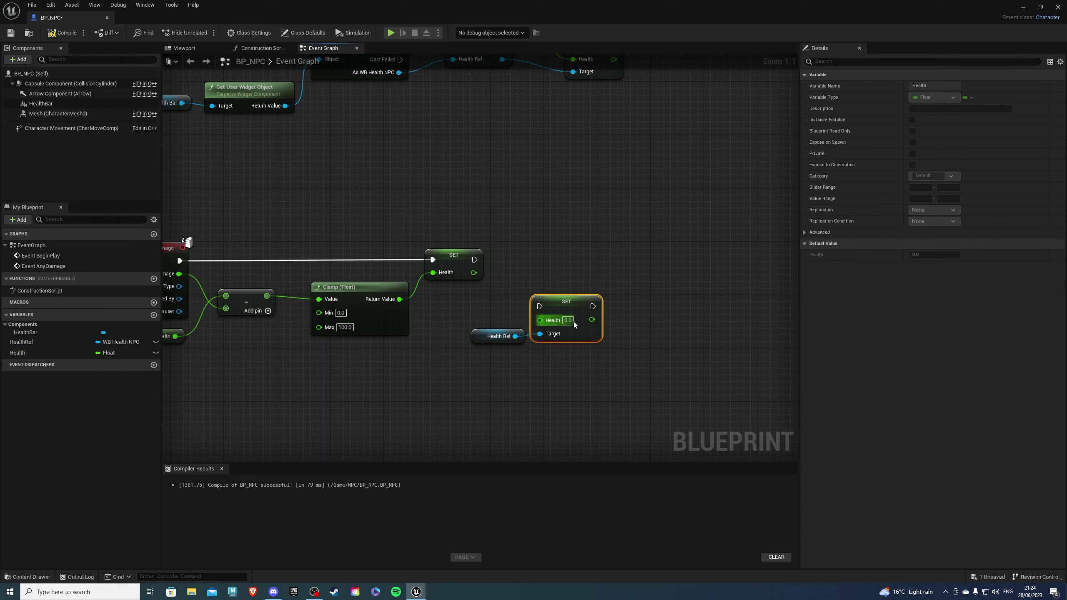
pyautogui.moveTo(473, 272); pyautogui.dragTo(533, 280)
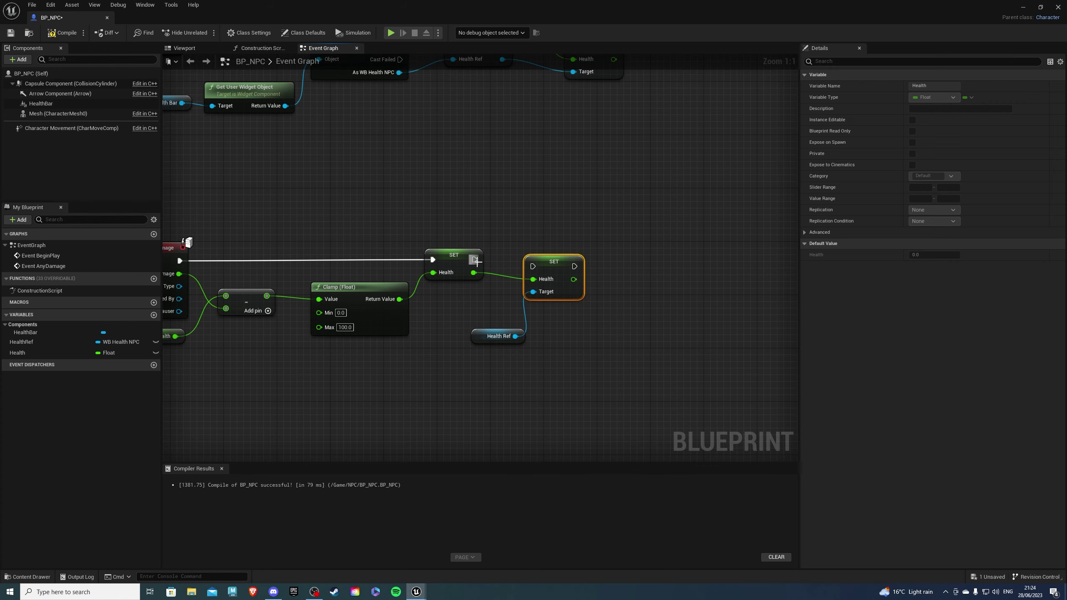
pyautogui.moveTo(474, 259); pyautogui.dragTo(550, 261)
pyautogui.moveTo(478, 339); pyautogui.dragTo(481, 312)
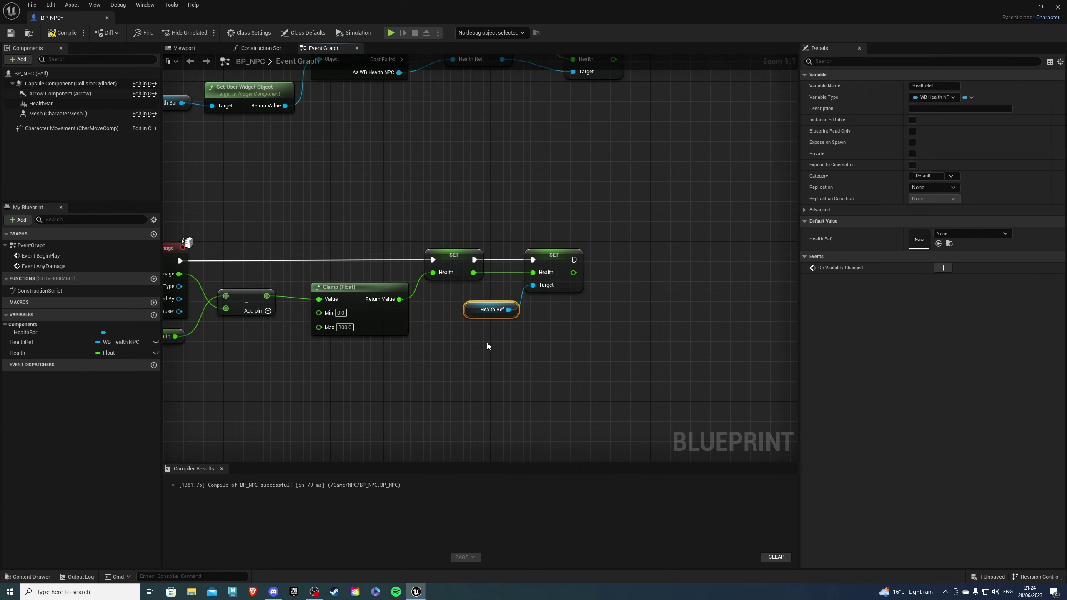
pyautogui.click(487, 343)
pyautogui.moveTo(487, 343)
pyautogui.mouseDown(button='right')
pyautogui.moveTo(460, 331)
pyautogui.moveTo(290, 339)
pyautogui.mouseUp(button='right')
pyautogui.scroll(-1, 460, 331)
pyautogui.scroll(1, 377, 331)
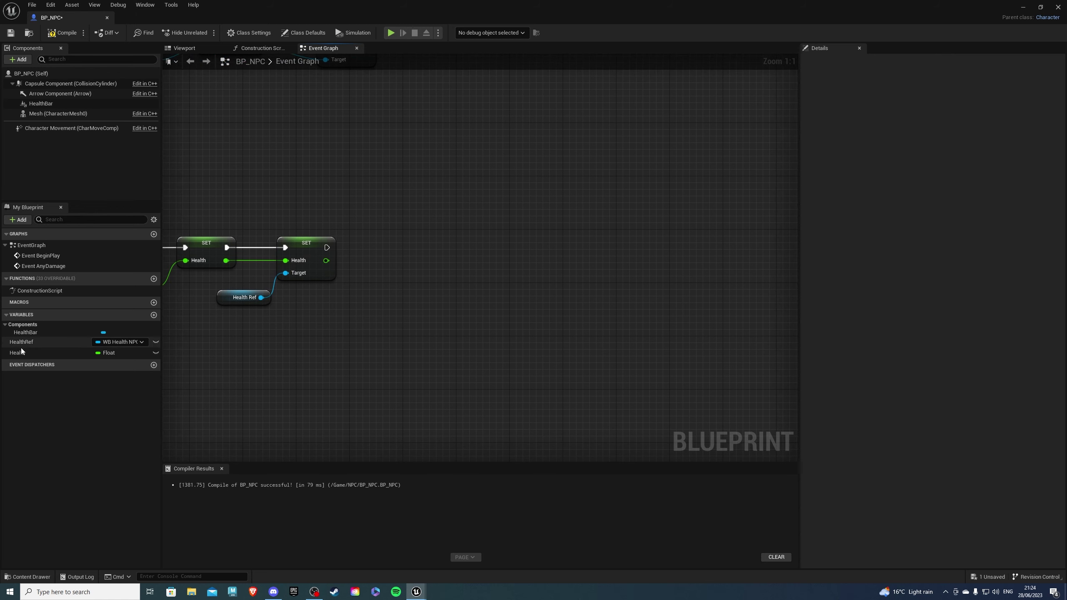
# - After the widget update, add a Branch that tests whether Health equals 0.0
pyautogui.moveTo(21, 352); pyautogui.dragTo(435, 326)
pyautogui.click(389, 329)
pyautogui.write('==')
pyautogui.click(467, 437)
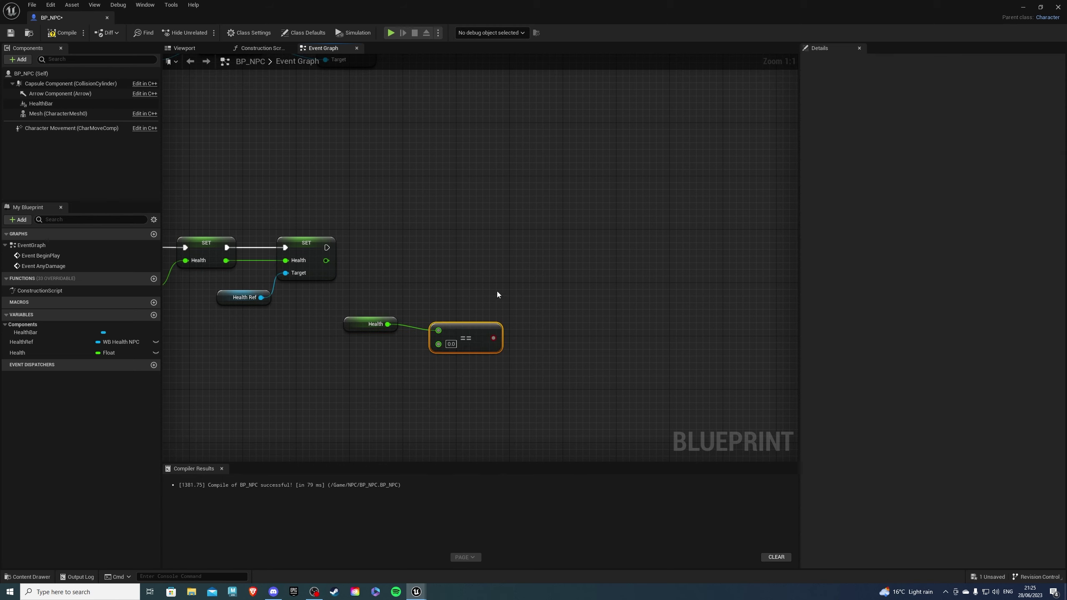
pyautogui.click(528, 287)
pyautogui.moveTo(536, 315); pyautogui.dragTo(494, 338)
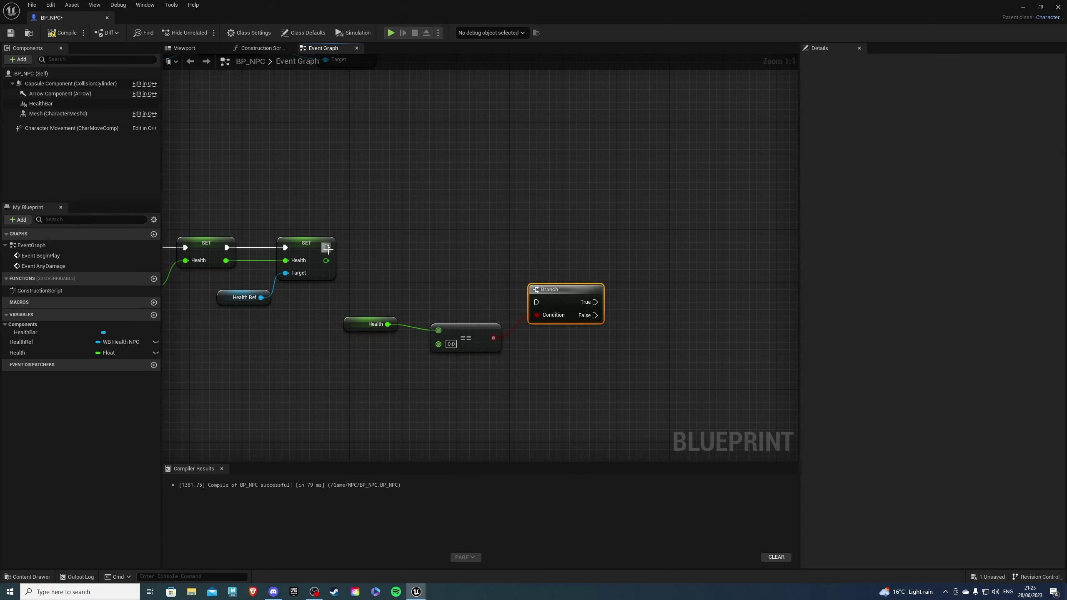
pyautogui.moveTo(327, 247)
pyautogui.mouseDown()
pyautogui.moveTo(536, 302)
pyautogui.moveTo(555, 249)
pyautogui.mouseUp()
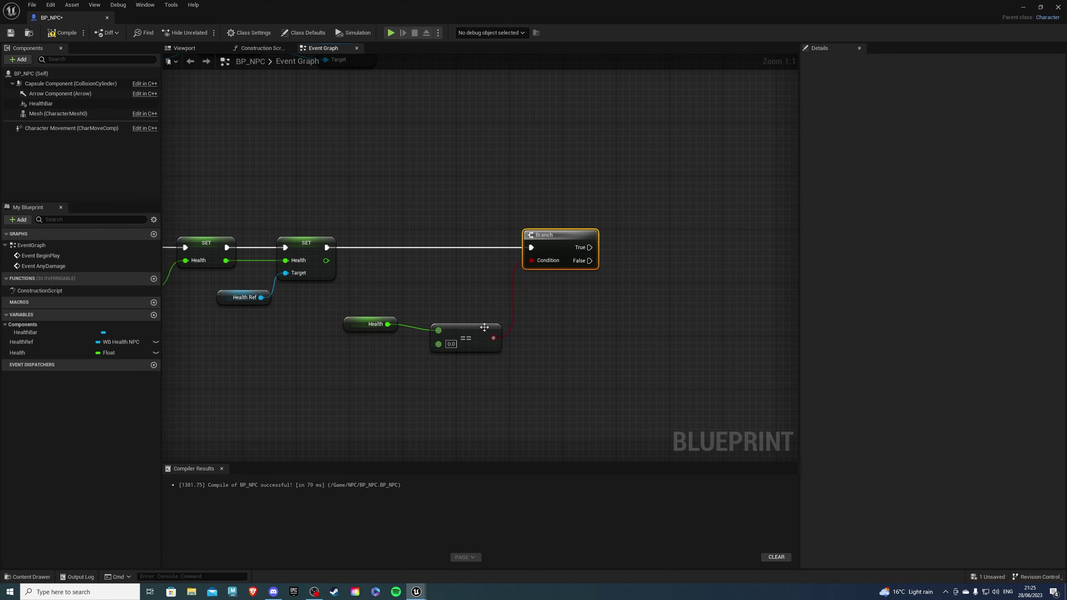
pyautogui.moveTo(467, 335); pyautogui.dragTo(481, 302)
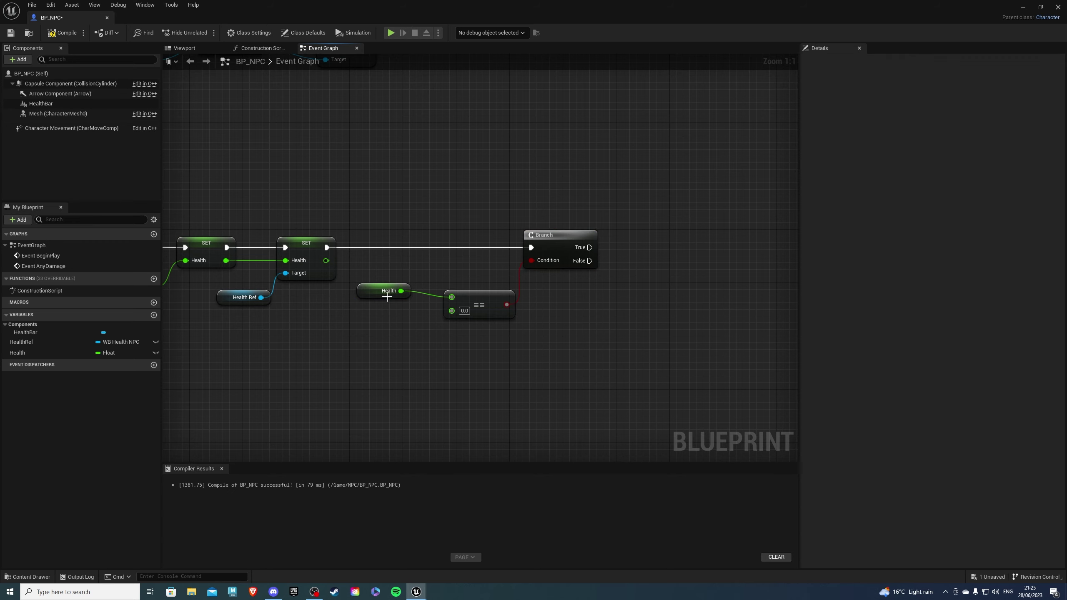
pyautogui.moveTo(375, 291); pyautogui.dragTo(384, 304)
pyautogui.moveTo(464, 317); pyautogui.dragTo(472, 309)
pyautogui.moveTo(600, 295); pyautogui.dragTo(422, 325, button='right')
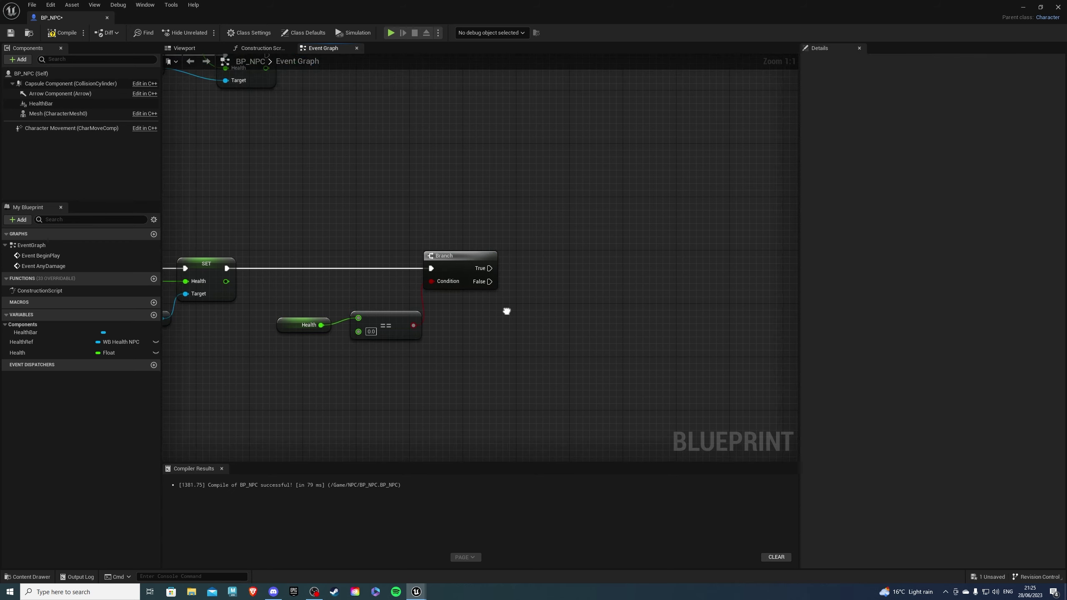
# - Run Destroy Actor from the Branch's True output
pyautogui.moveTo(405, 282); pyautogui.dragTo(478, 282)
pyautogui.write('destroy')
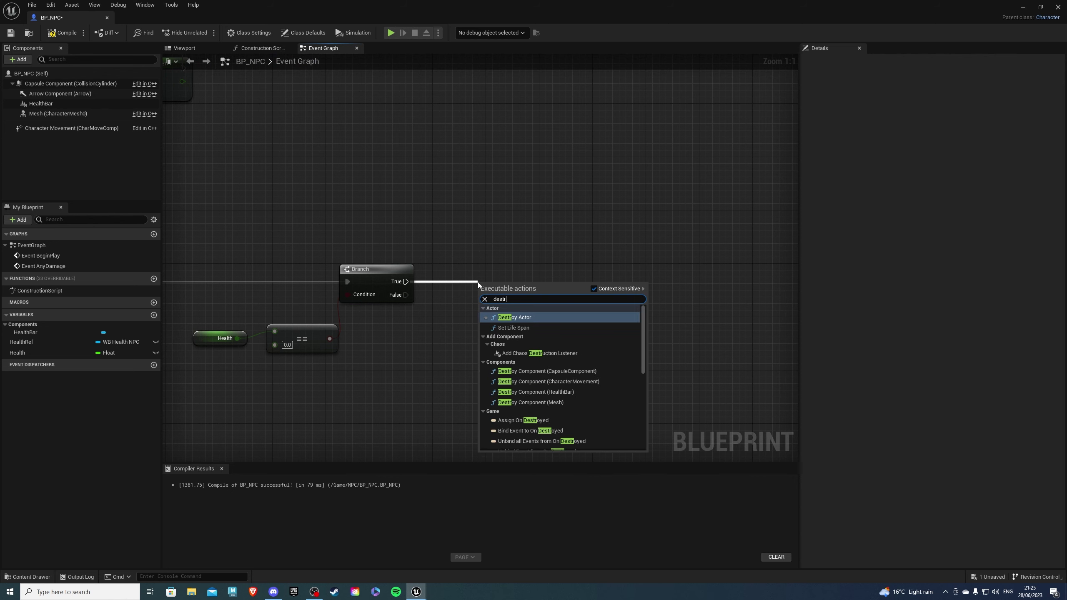
pyautogui.click(494, 308)
pyautogui.click(443, 298)
pyautogui.moveTo(443, 348)
pyautogui.mouseDown(button='right')
pyautogui.moveTo(443, 298)
pyautogui.moveTo(455, 289)
pyautogui.mouseUp(button='right')
# - On the False path, add Play Montage using the Mesh component as its skeletal mesh
pyautogui.moveTo(423, 237); pyautogui.dragTo(472, 295)
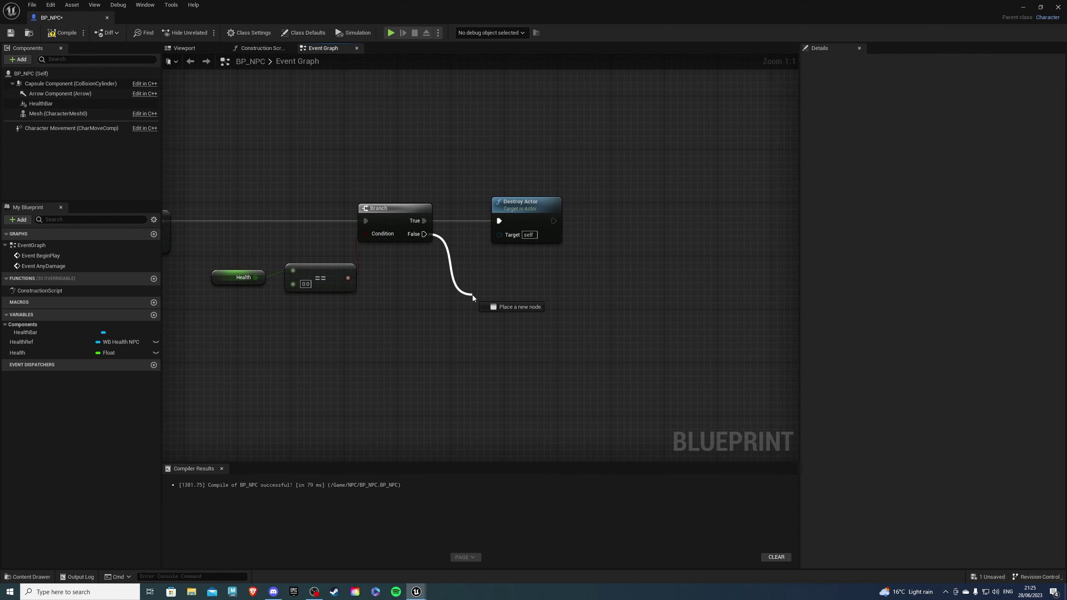
pyautogui.write('play mon')
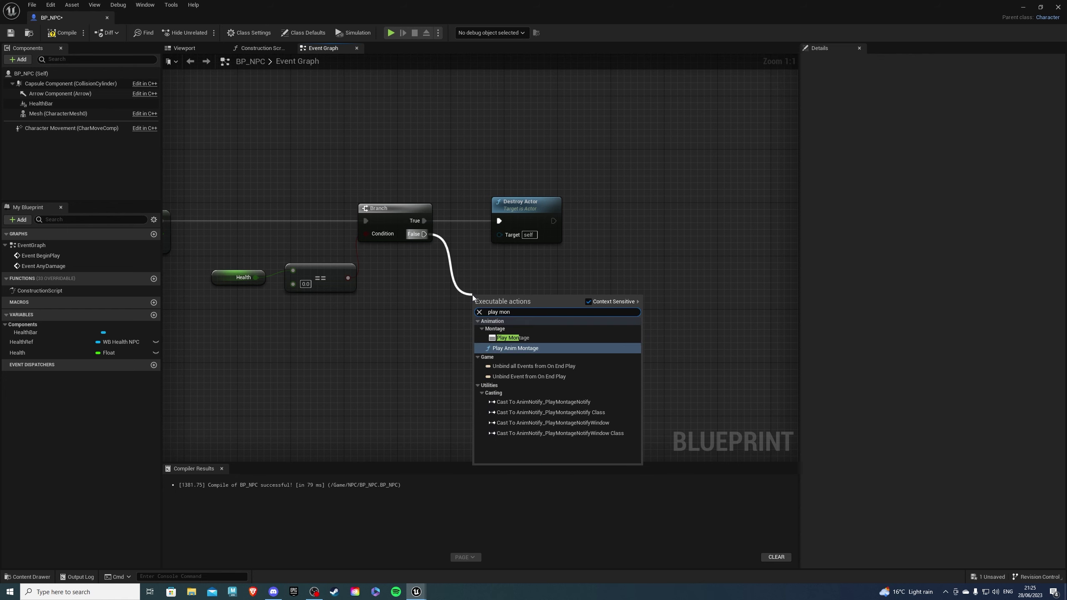
pyautogui.click(517, 337)
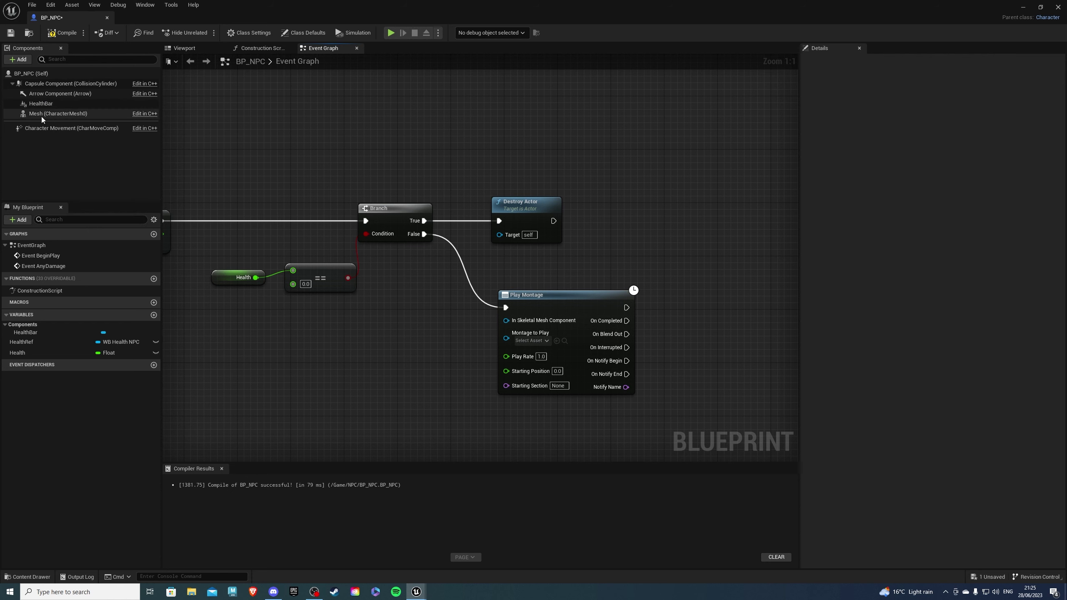
pyautogui.moveTo(42, 115)
pyautogui.mouseDown()
pyautogui.moveTo(297, 327)
pyautogui.moveTo(505, 321)
pyautogui.mouseUp()
pyautogui.moveTo(336, 336); pyautogui.dragTo(443, 308)
pyautogui.click(557, 336)
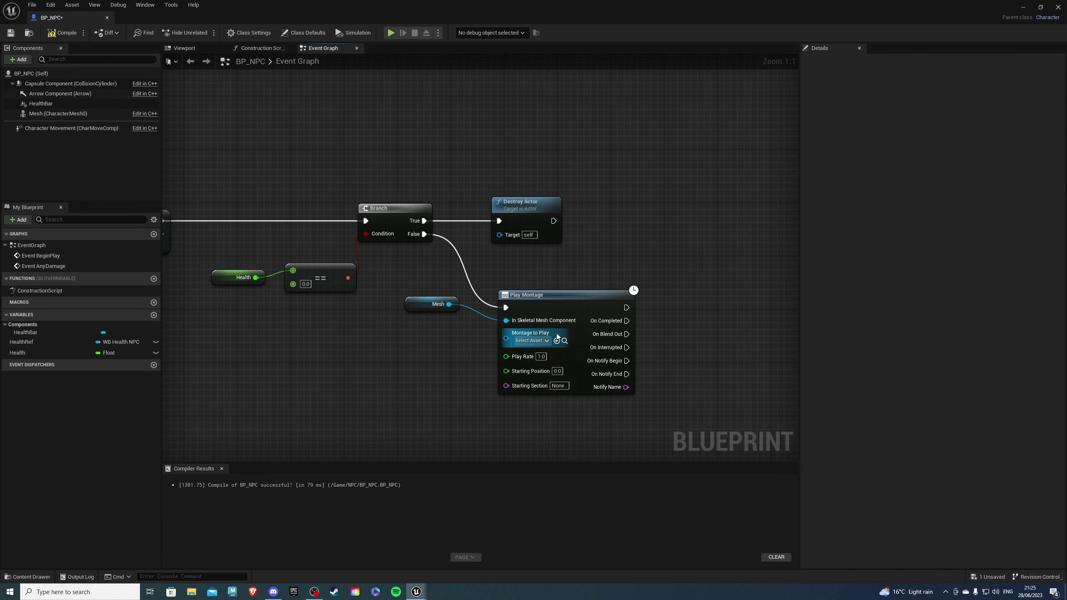
pyautogui.moveTo(372, 378); pyautogui.dragTo(456, 297, button='right')
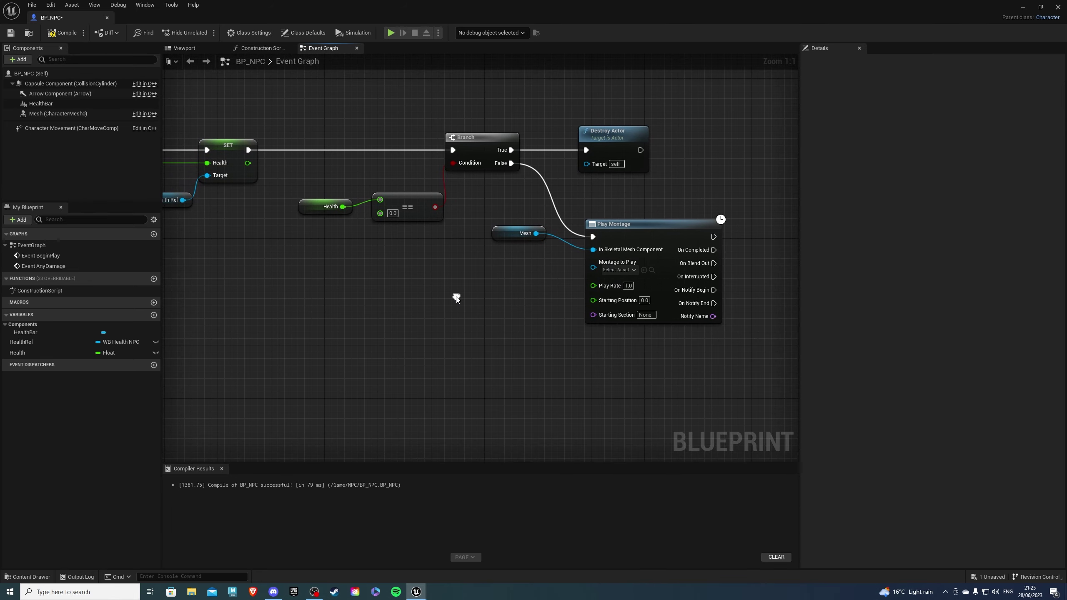
# - Create HitReactions as an Anim Montage array and place its getter in the graph
pyautogui.click(154, 315)
pyautogui.write('HitReactions')
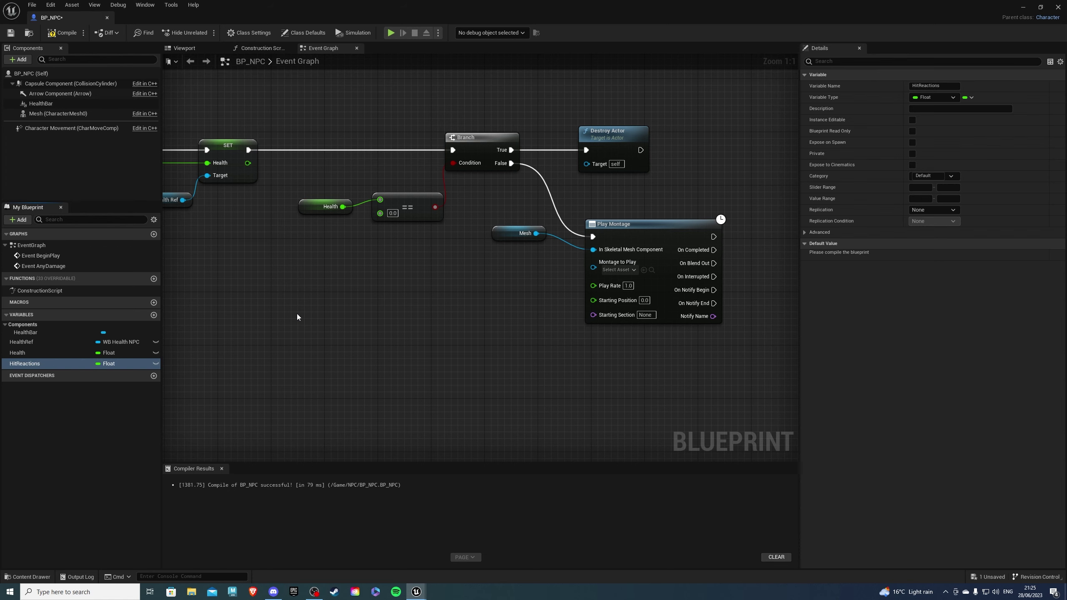
pyautogui.click(107, 363)
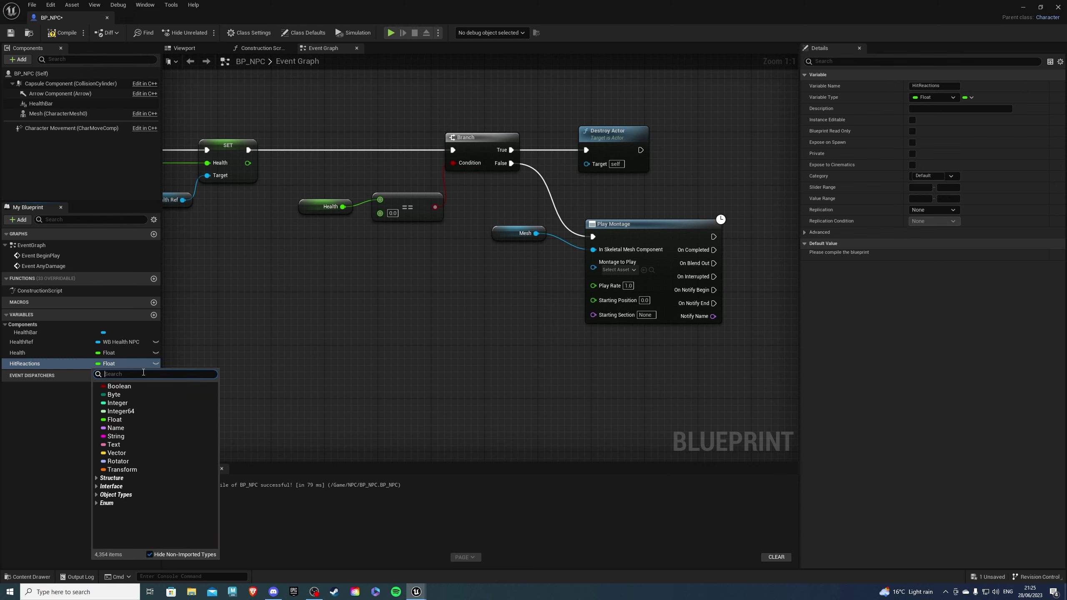
pyautogui.write('anim mon')
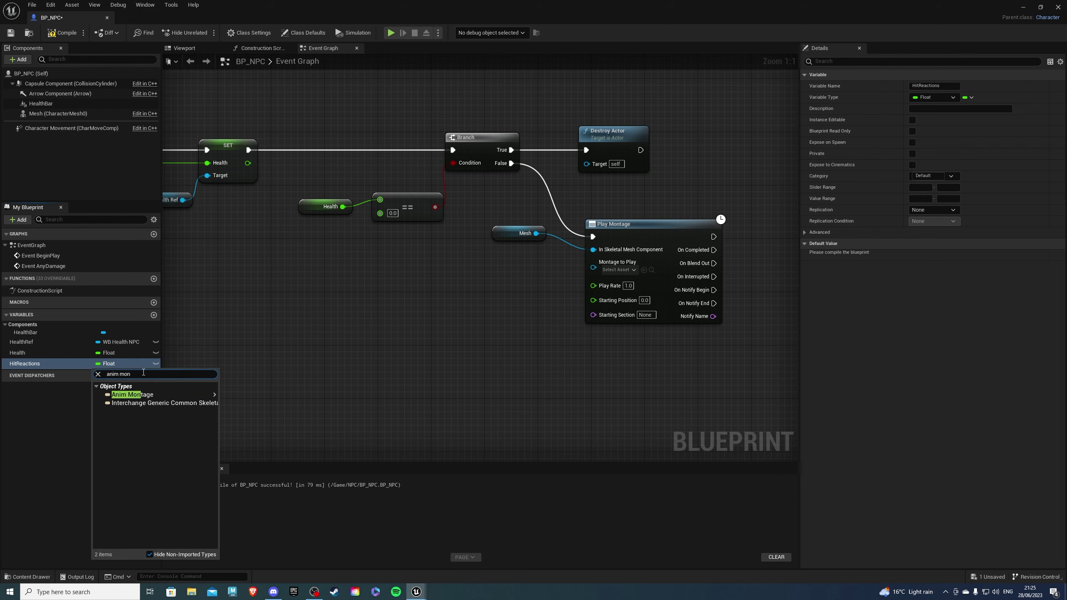
pyautogui.click(238, 399)
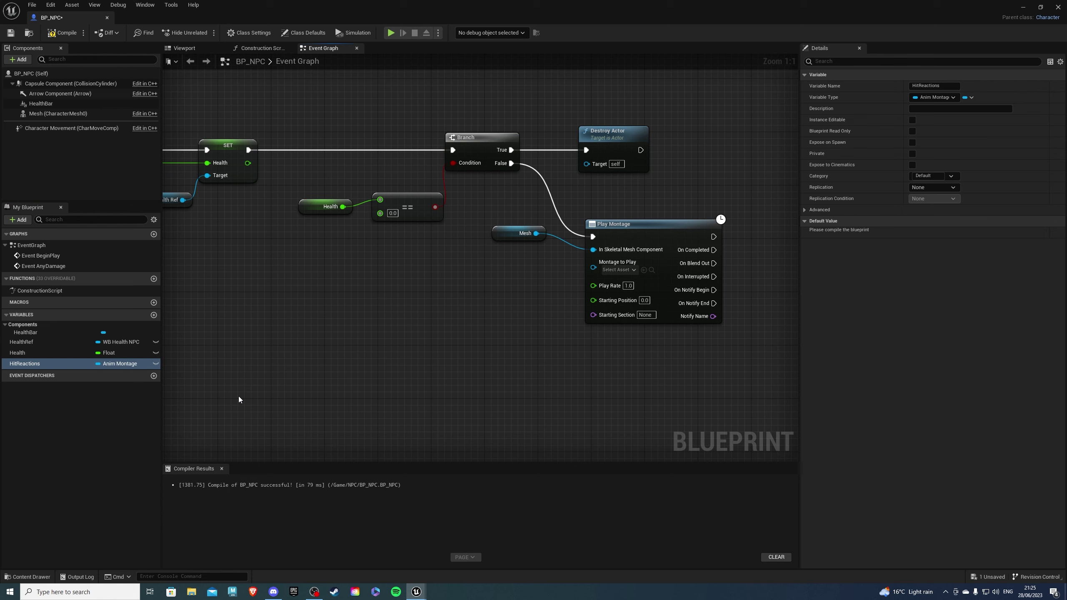
pyautogui.click(969, 97)
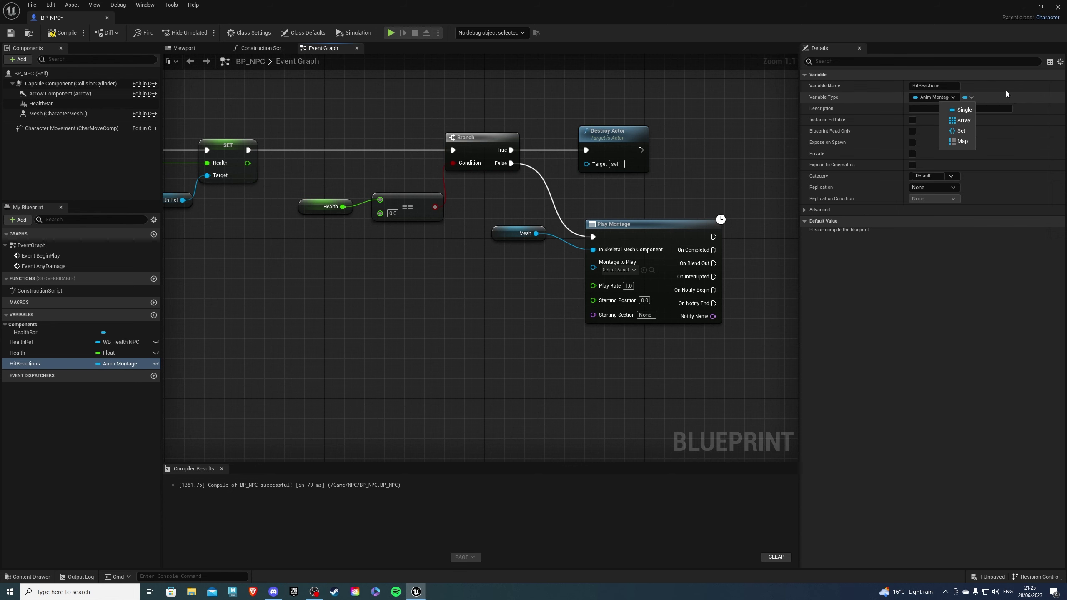
pyautogui.click(964, 122)
pyautogui.moveTo(326, 338); pyautogui.dragTo(357, 328, button='right')
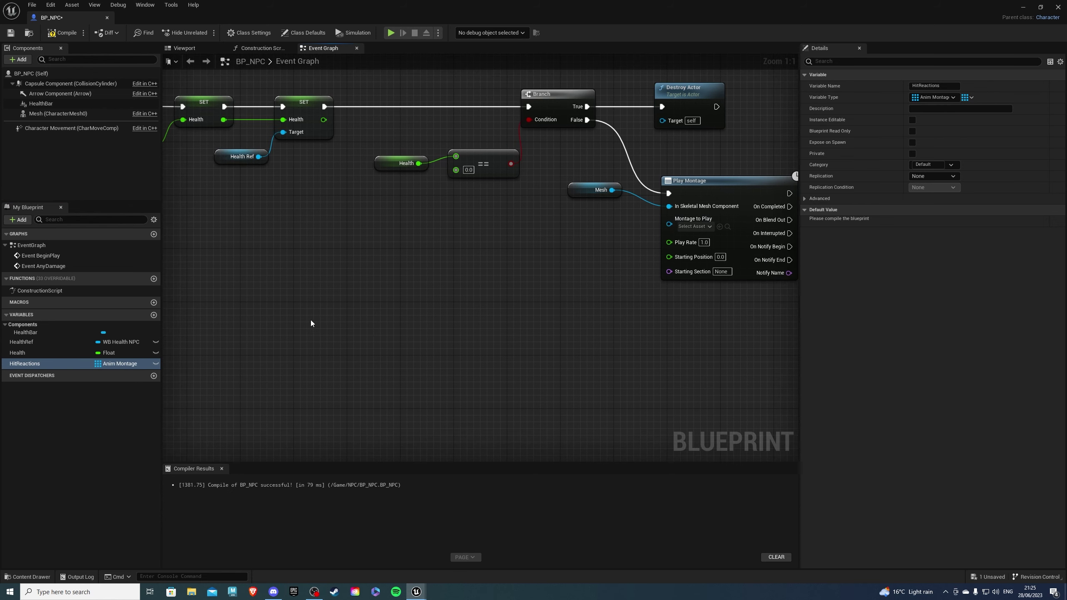
pyautogui.moveTo(51, 363); pyautogui.dragTo(346, 355)
pyautogui.click(354, 364)
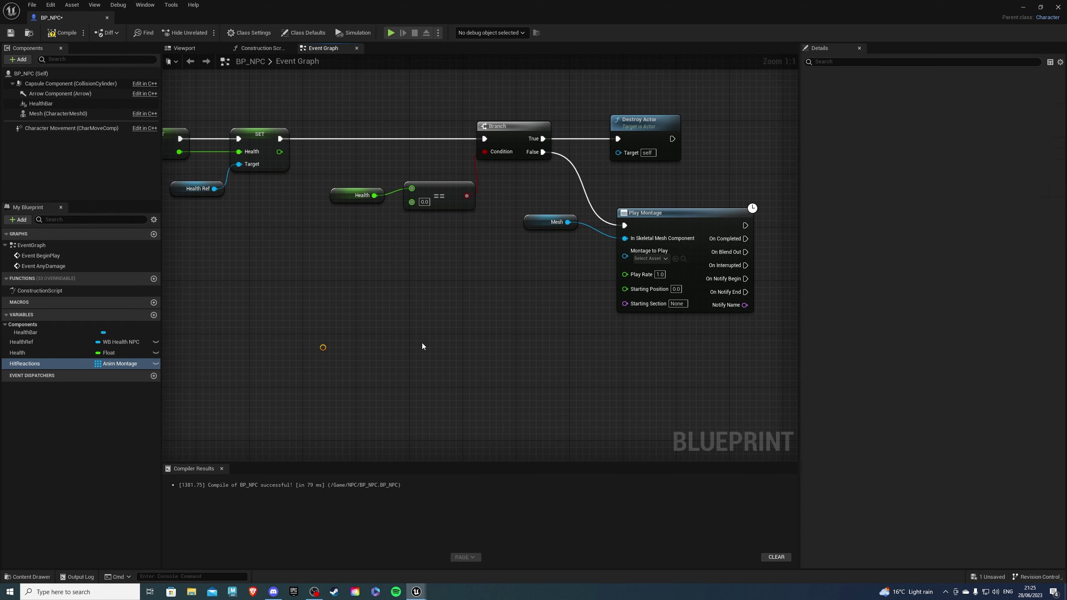
# - Compile, then fill HitReactions with Rib_Hit_Montage and Stomach_Hit_Montage
pyautogui.click(50, 34)
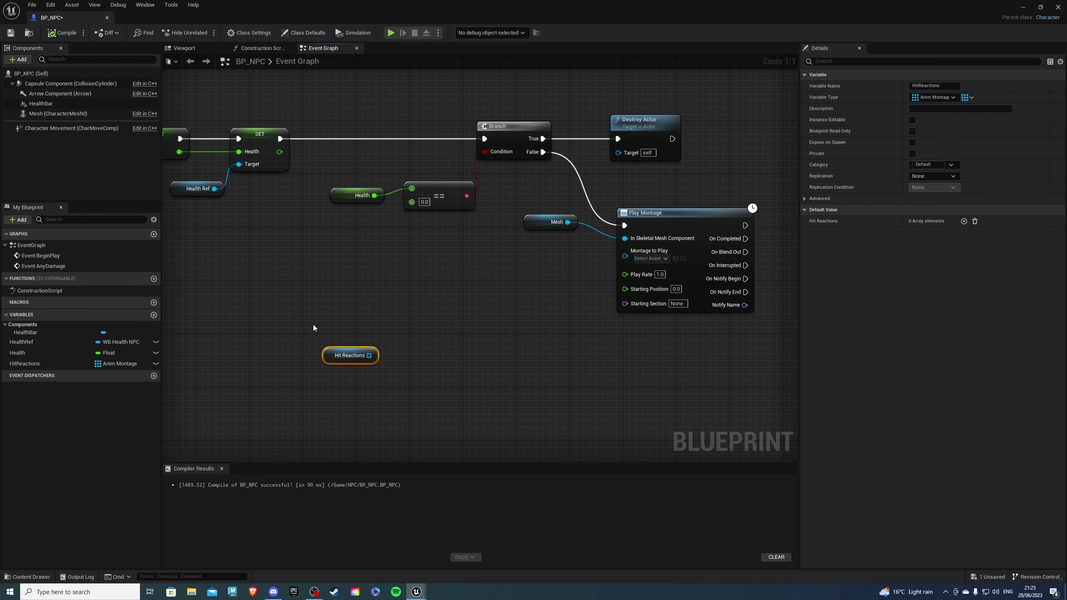
pyautogui.click(963, 222)
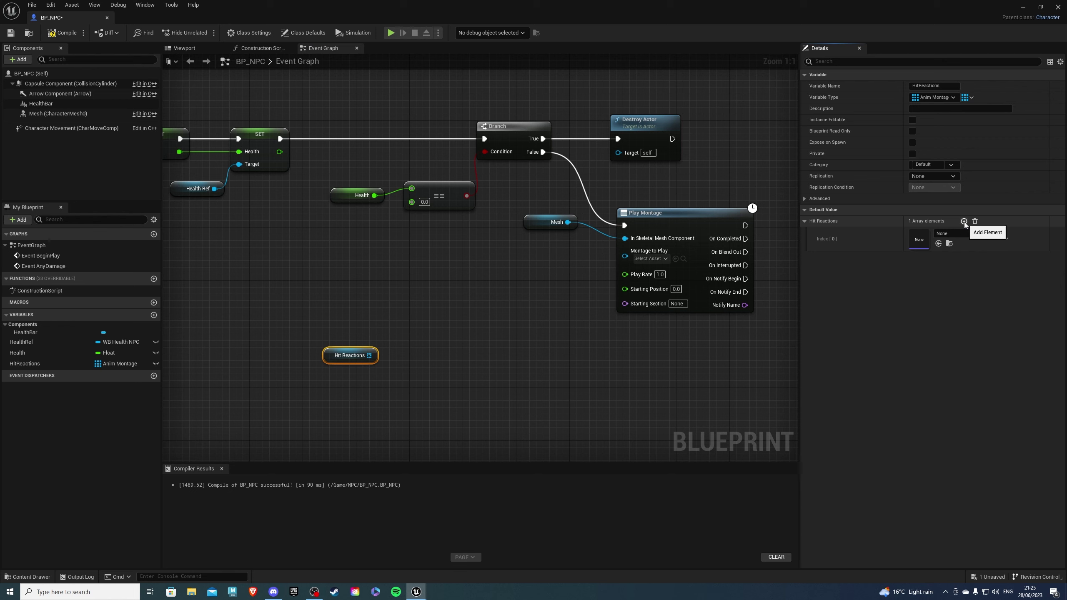
pyautogui.click(947, 234)
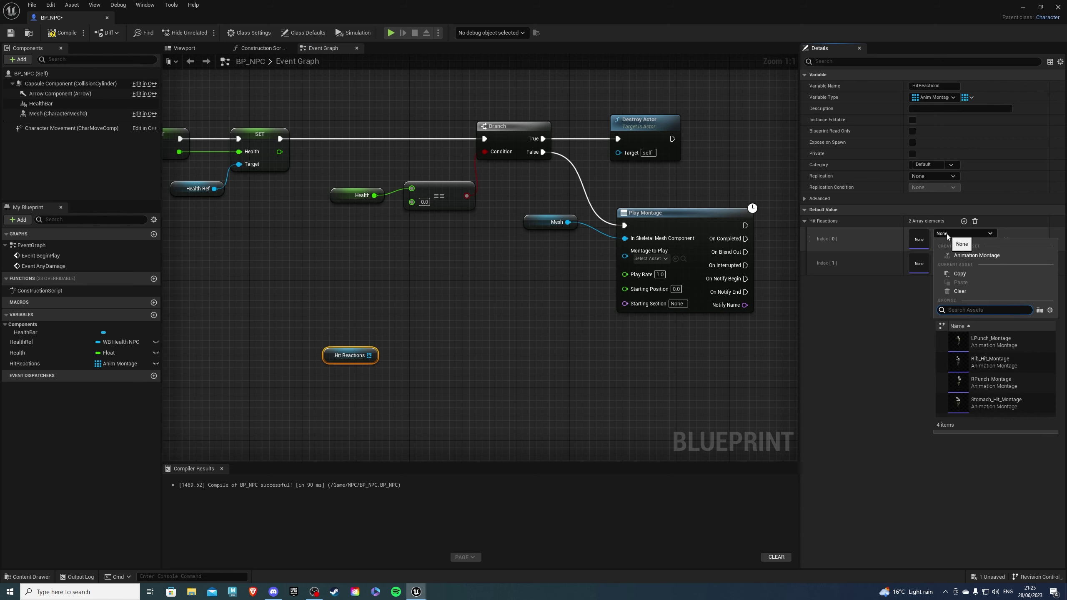
pyautogui.click(956, 363)
pyautogui.click(964, 258)
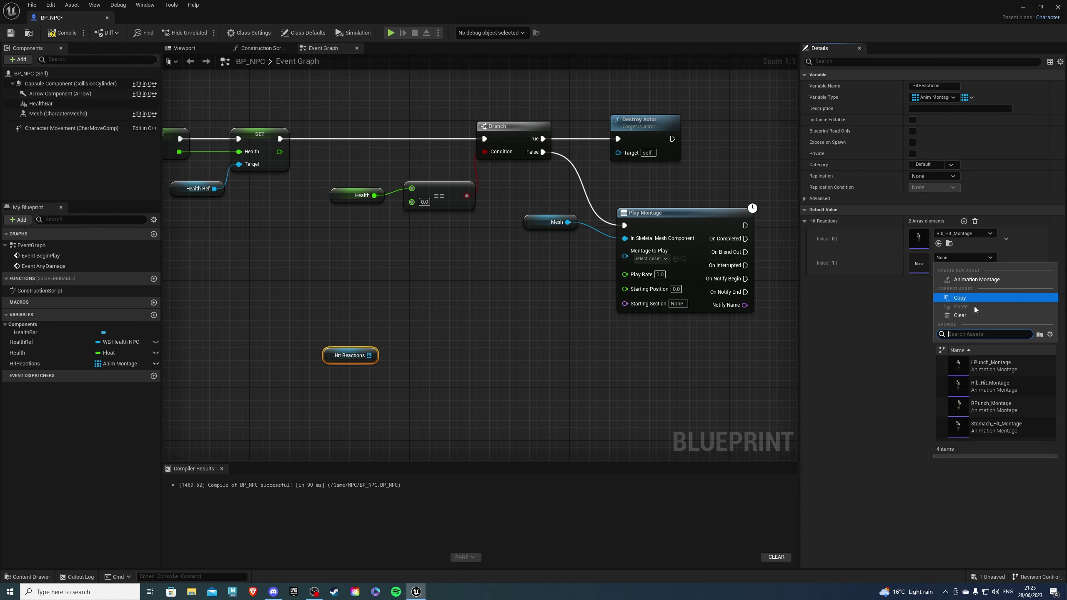
pyautogui.click(959, 429)
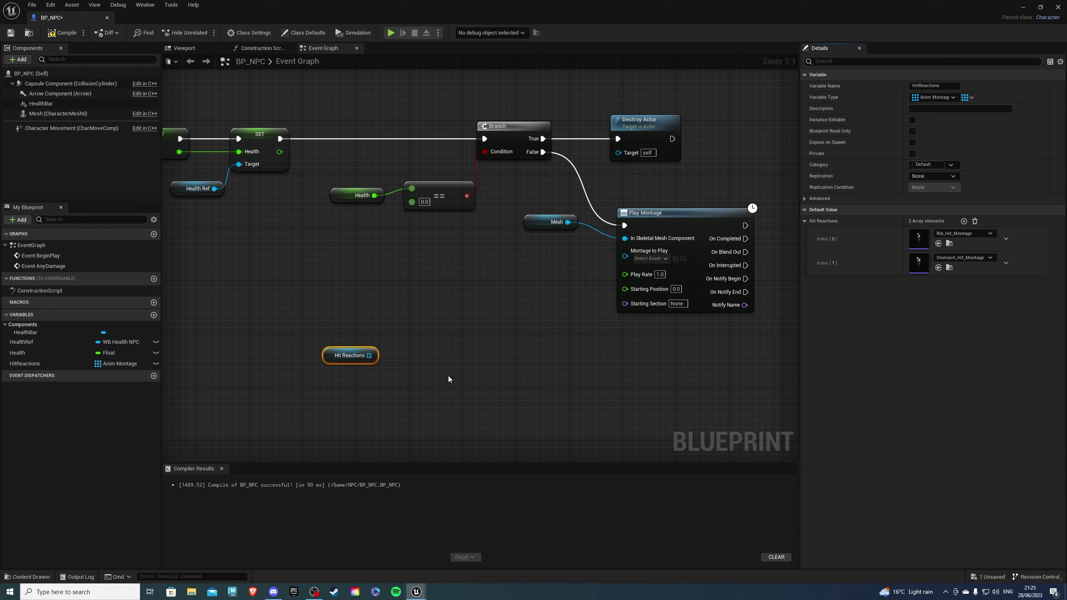
# - Add Get (a copy) and Length nodes from the Hit Reactions array
pyautogui.click(450, 380)
pyautogui.moveTo(369, 356); pyautogui.dragTo(436, 358)
pyautogui.write('get')
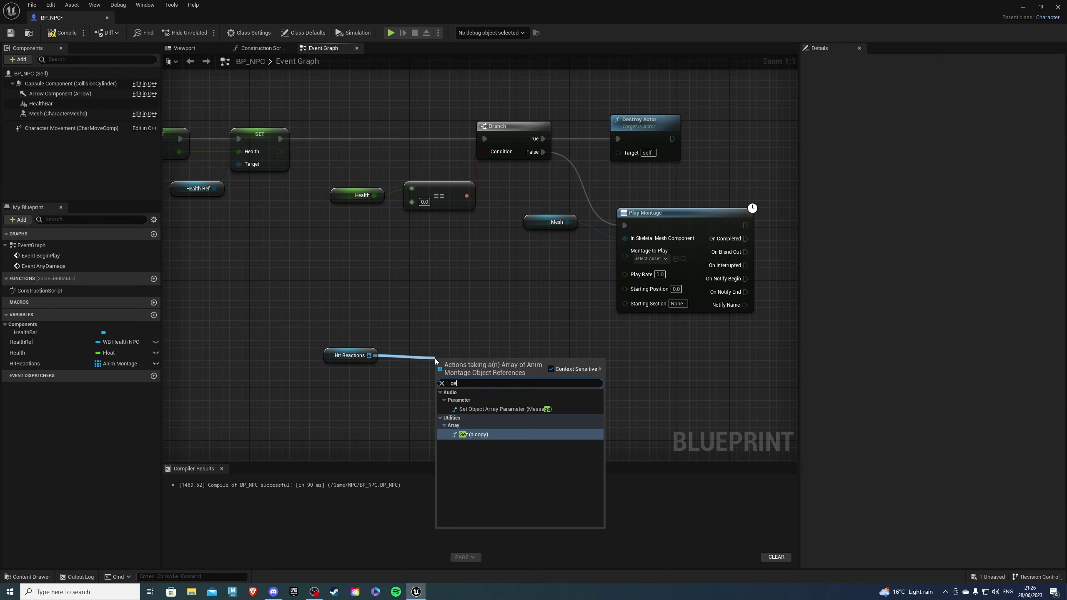
pyautogui.click(473, 409)
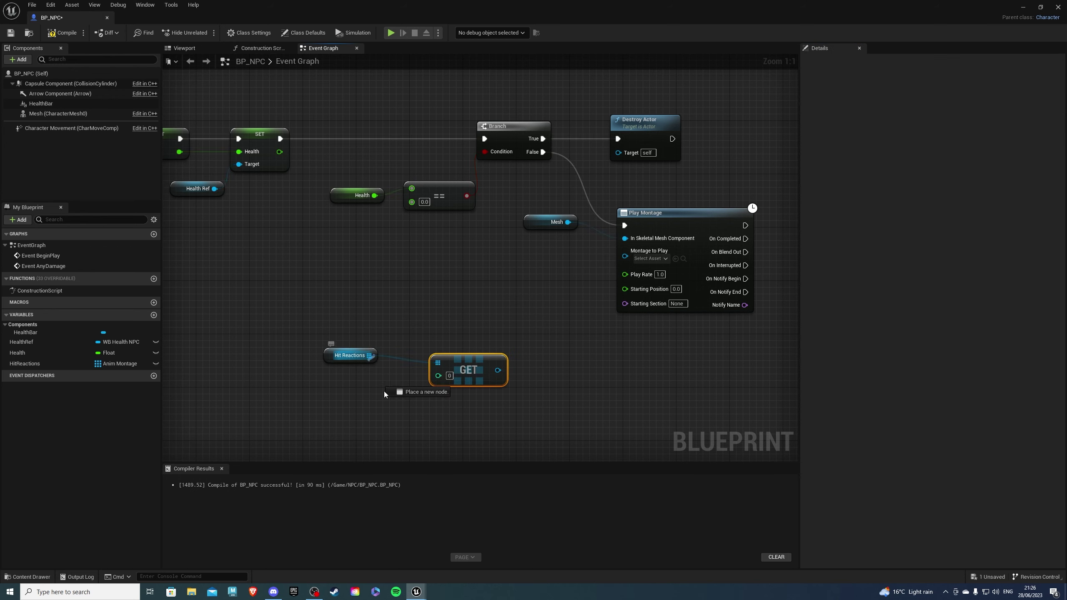
pyautogui.moveTo(370, 355); pyautogui.dragTo(392, 407)
pyautogui.write('len')
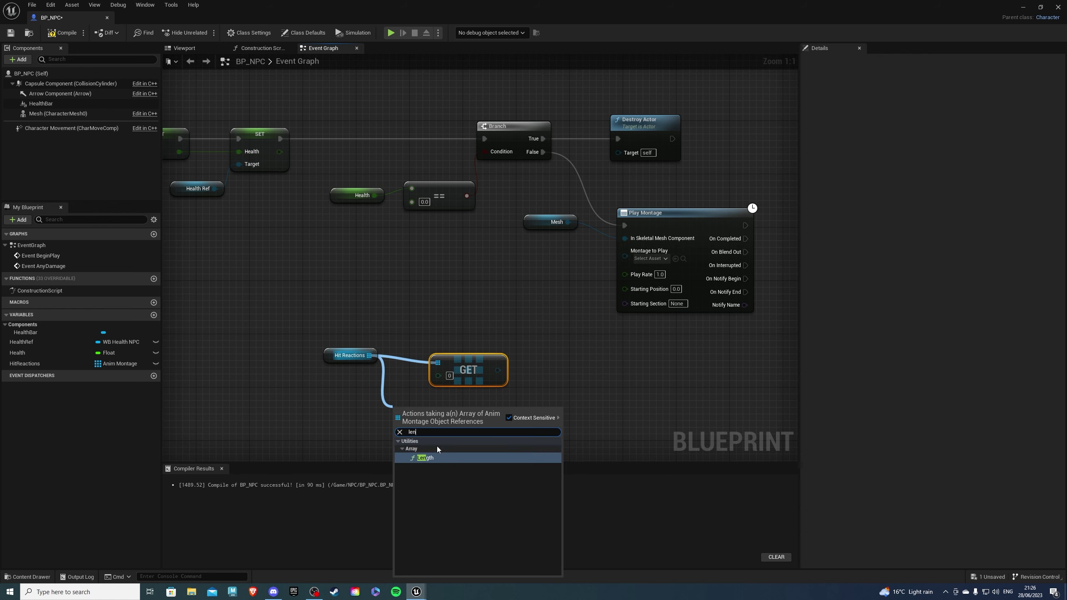
pyautogui.click(437, 445)
pyautogui.moveTo(470, 354); pyautogui.dragTo(512, 314)
# - Drive Get's index with a Random Integer of the array length, feeding Montage to Play
pyautogui.moveTo(474, 416); pyautogui.dragTo(526, 405)
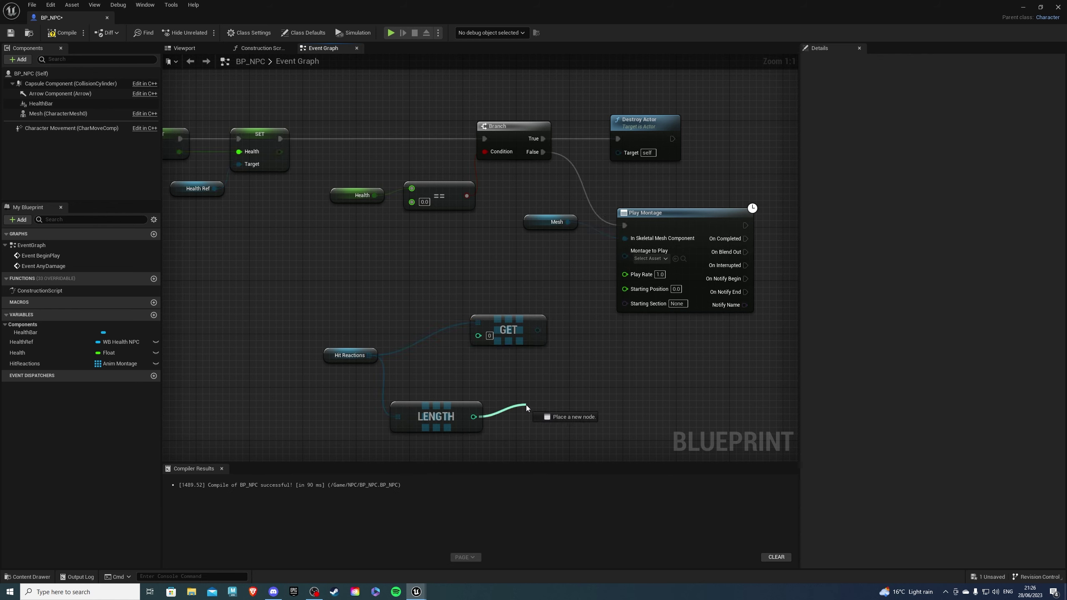
pyautogui.write('random in')
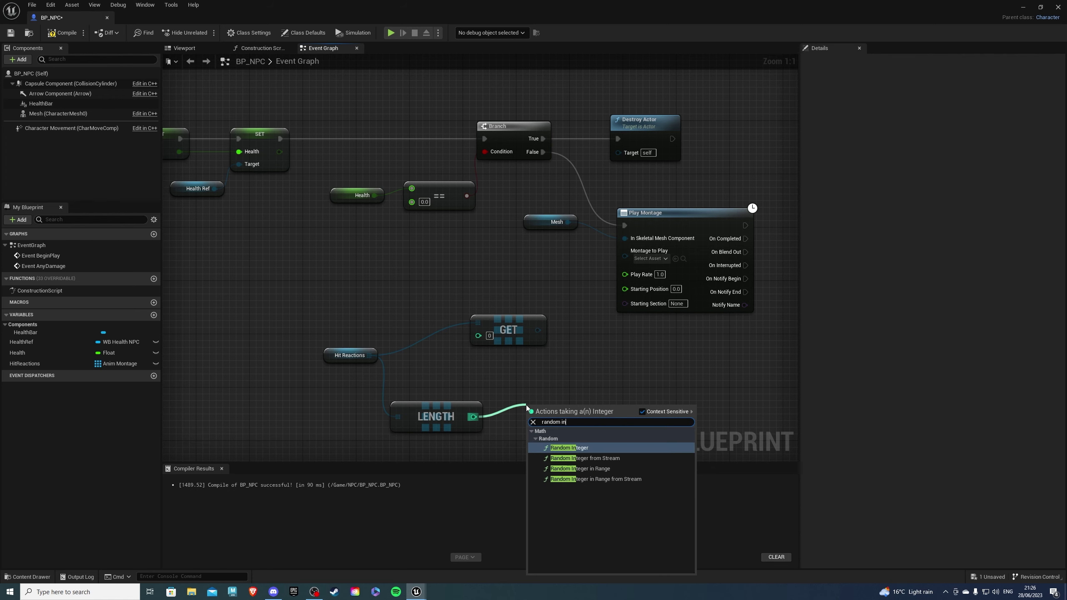
pyautogui.click(588, 449)
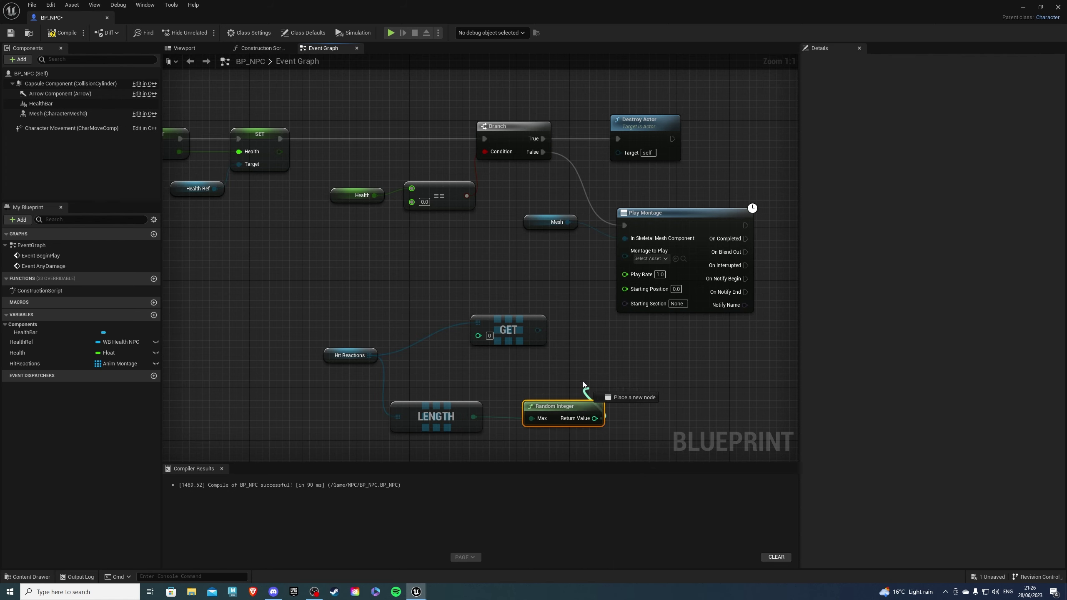
pyautogui.moveTo(595, 418); pyautogui.dragTo(477, 335)
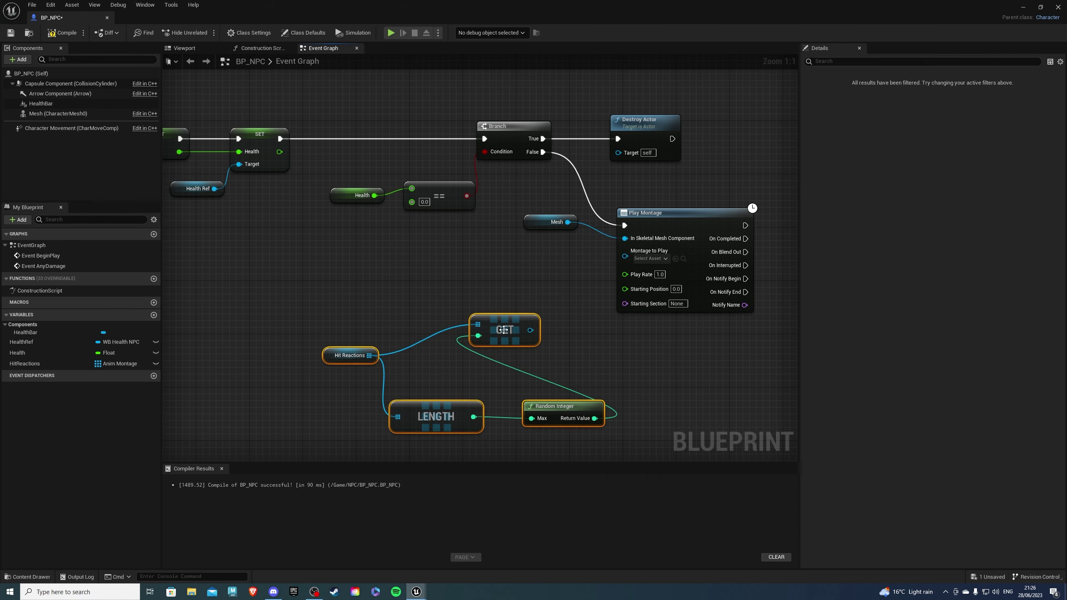
pyautogui.moveTo(503, 412); pyautogui.dragTo(456, 399, button='right')
pyautogui.moveTo(483, 317)
pyautogui.mouseDown()
pyautogui.moveTo(608, 278)
pyautogui.moveTo(625, 258)
pyautogui.moveTo(578, 350)
pyautogui.mouseUp()
# - Tidy the random-montage nodes and compile the finished blueprint
pyautogui.moveTo(274, 275); pyautogui.dragTo(564, 428)
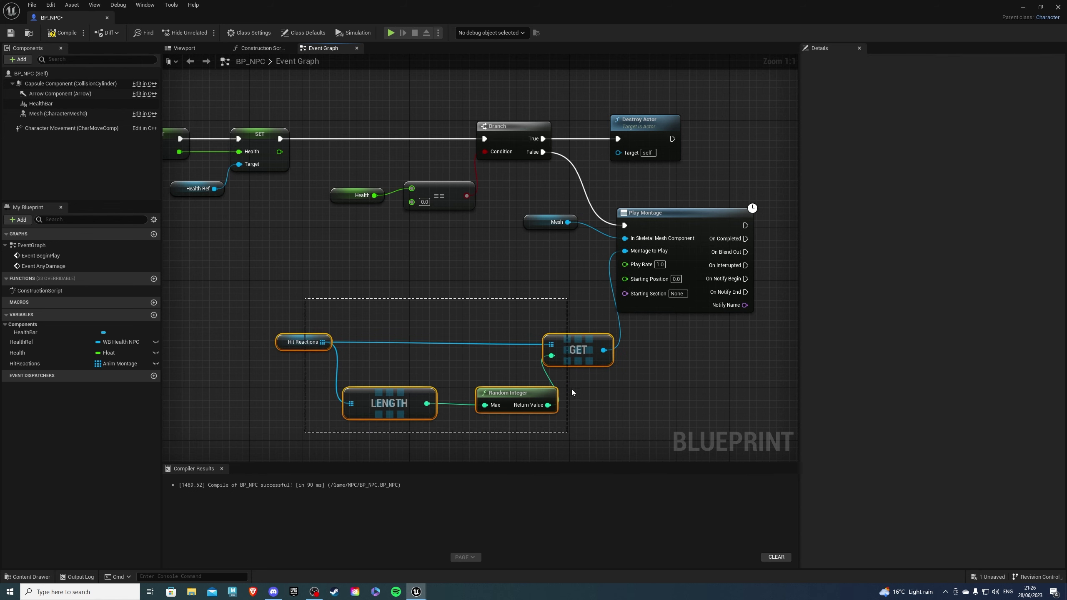
pyautogui.moveTo(578, 350); pyautogui.dragTo(531, 290)
pyautogui.moveTo(612, 339); pyautogui.dragTo(480, 361, button='right')
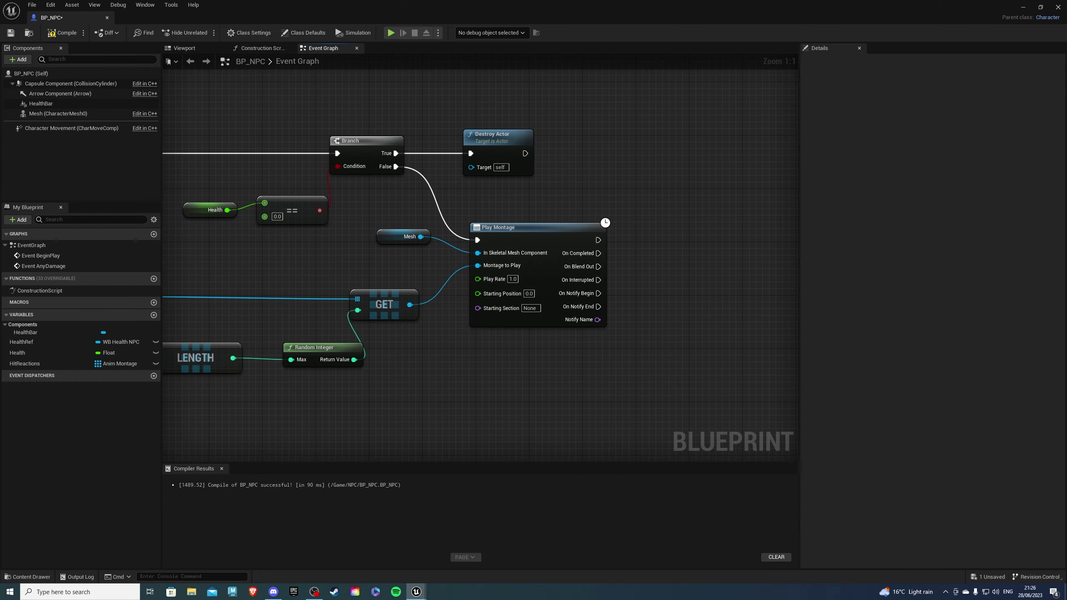
pyautogui.scroll(-3, 481, 361)
pyautogui.moveTo(592, 357)
pyautogui.mouseDown(button='right')
pyautogui.moveTo(673, 384)
pyautogui.moveTo(707, 432)
pyautogui.mouseUp(button='right')
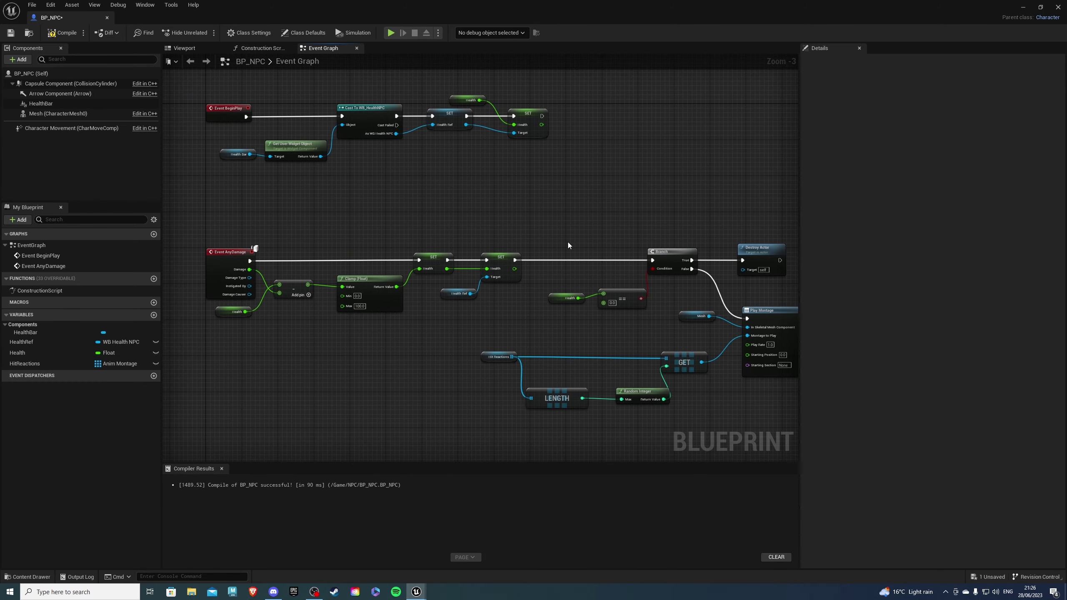
pyautogui.click(51, 34)
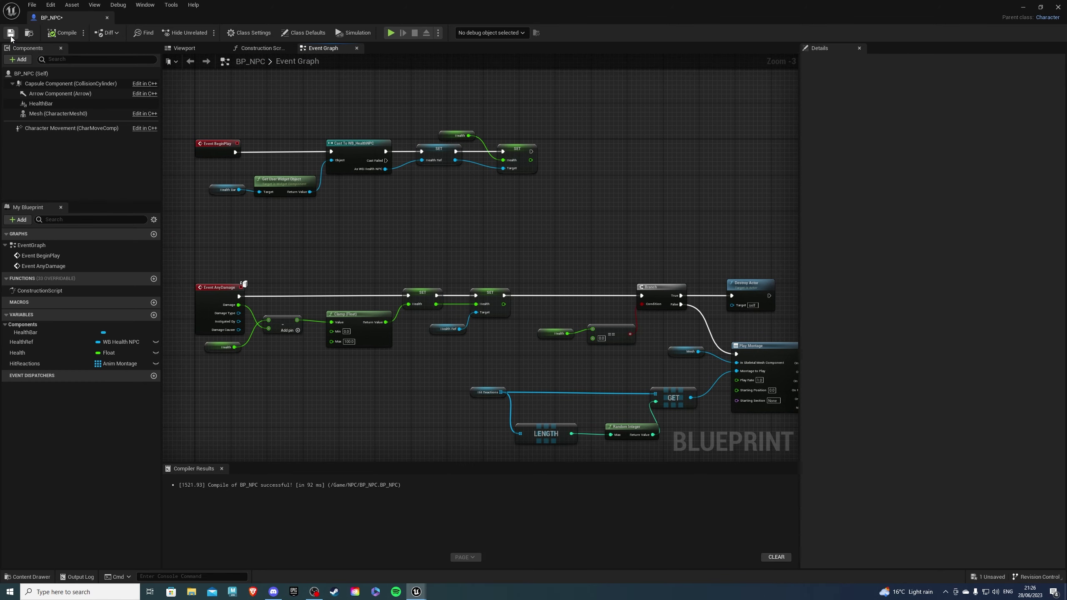
# - Place a BP_NPC from the Content Drawer, turn it toward the camera, and start Play-in-Editor
pyautogui.click(1024, 7)
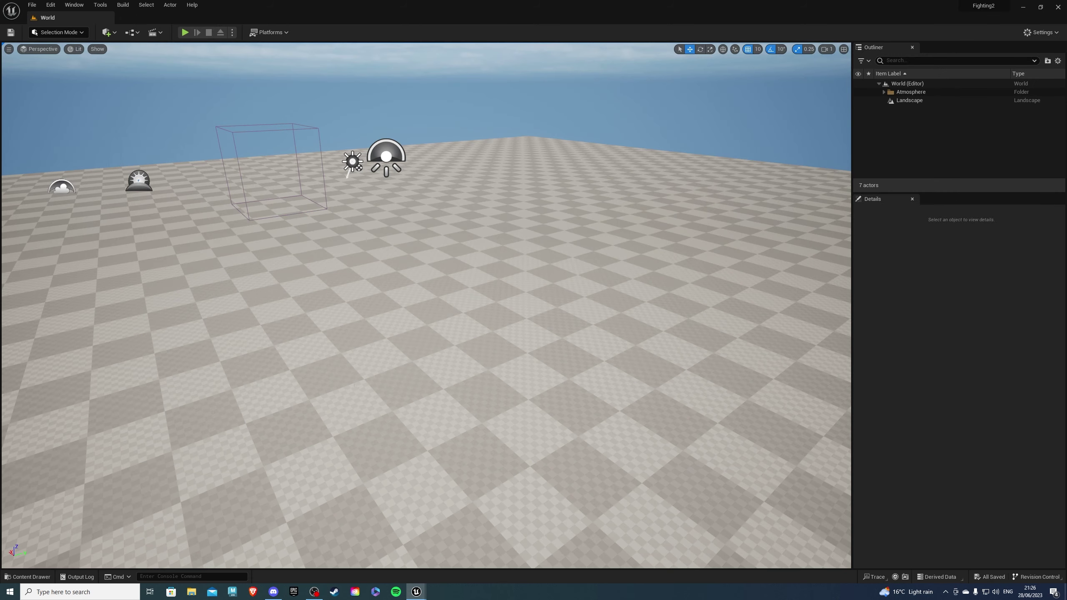
pyautogui.click(32, 575)
pyautogui.moveTo(206, 454)
pyautogui.mouseDown()
pyautogui.moveTo(575, 291)
pyautogui.moveTo(554, 271)
pyautogui.mouseUp()
pyautogui.press('e')
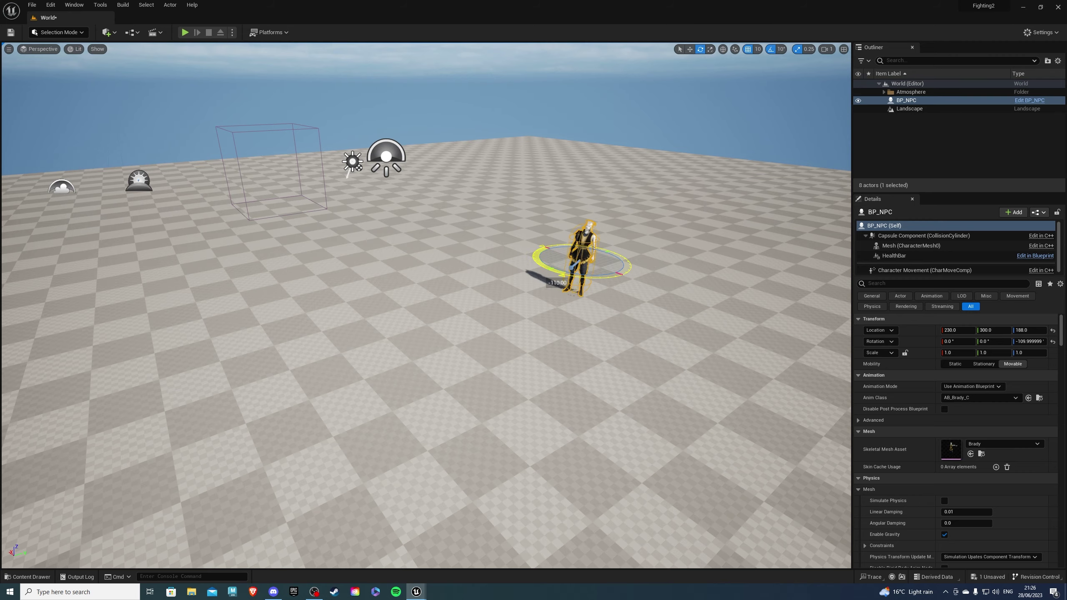
pyautogui.hotkey('alt', 'p')
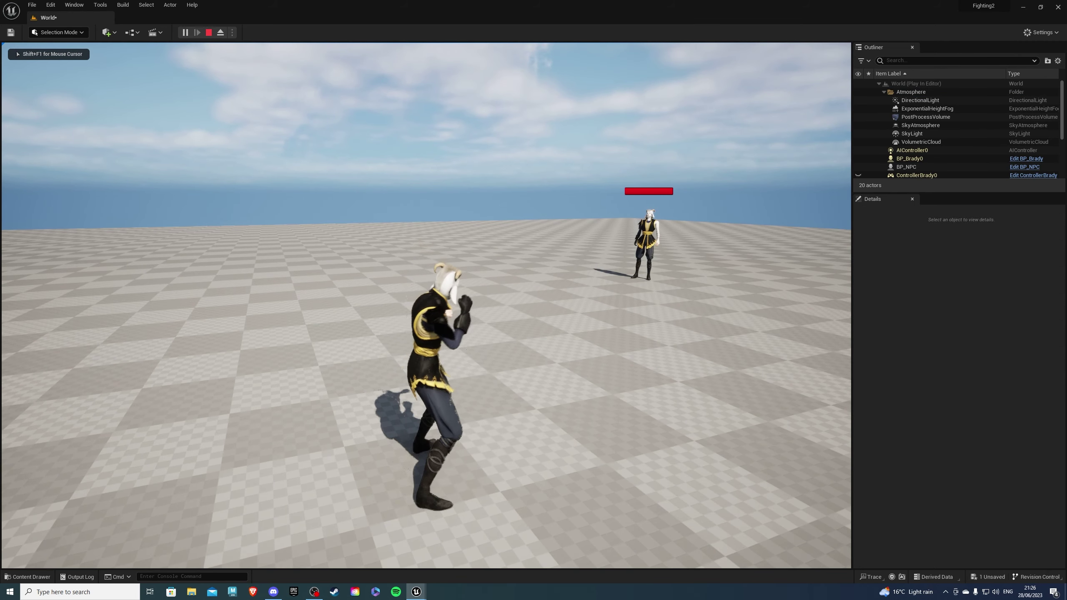
# - Run up to the NPC and punch it until its health bar empties and it disappears
pyautogui.press('w')
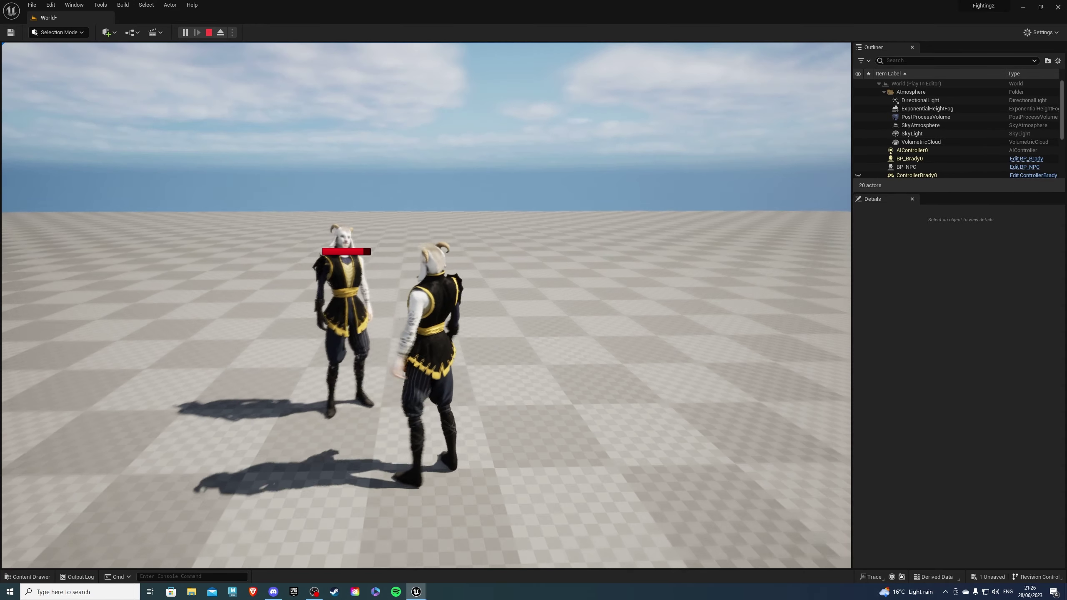
pyautogui.click(426, 305)
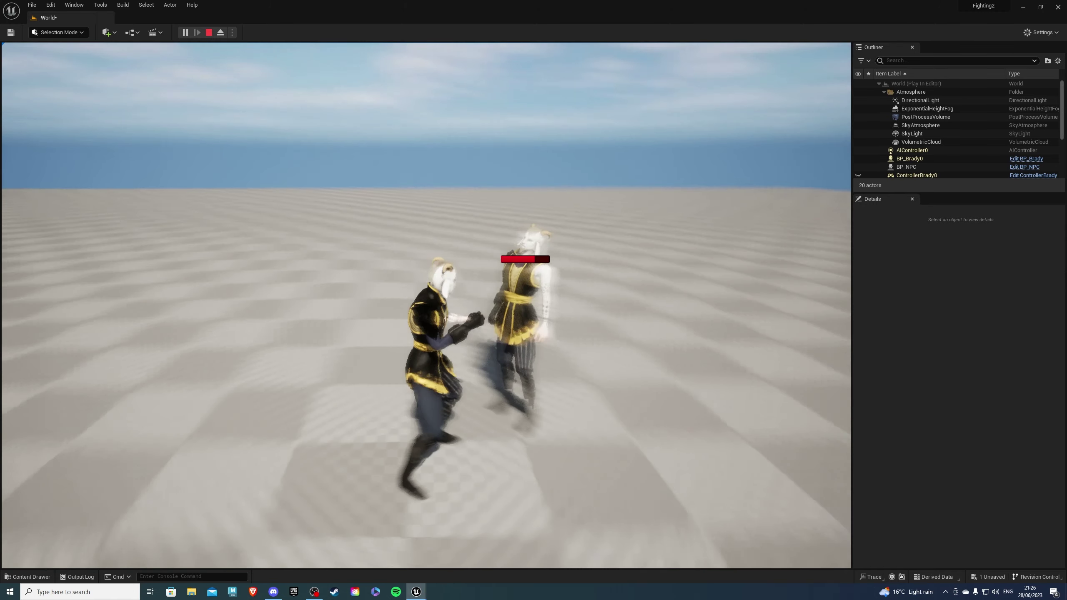
pyautogui.click(426, 306)
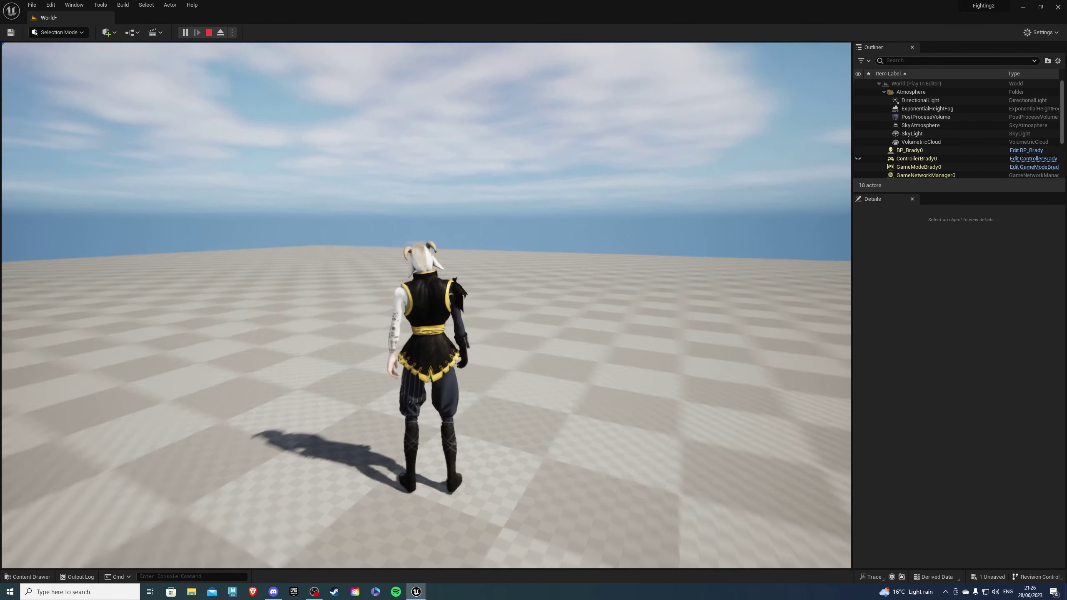
pyautogui.press('s')
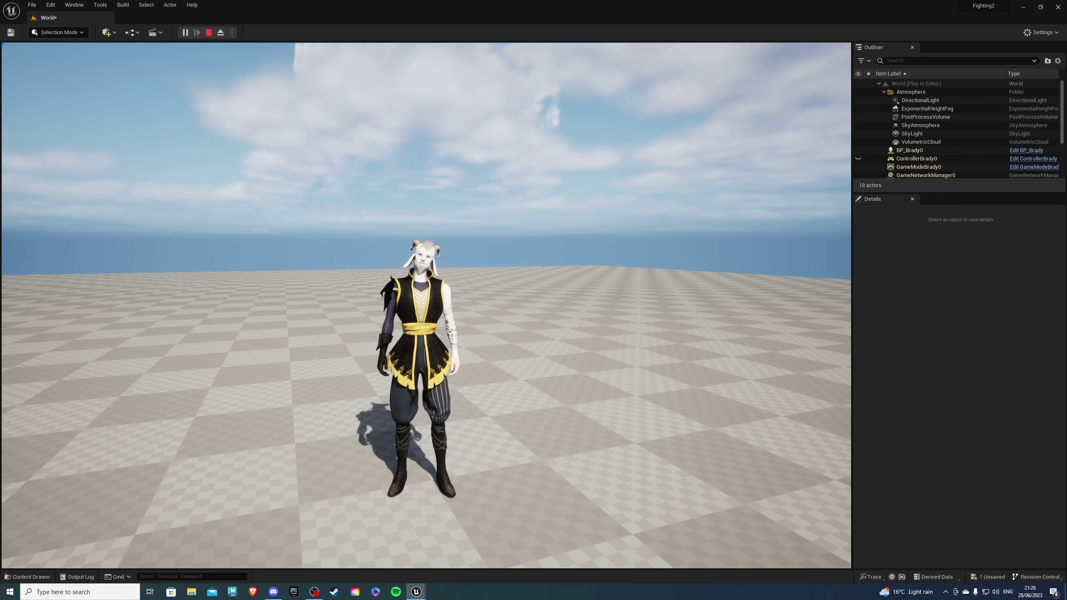